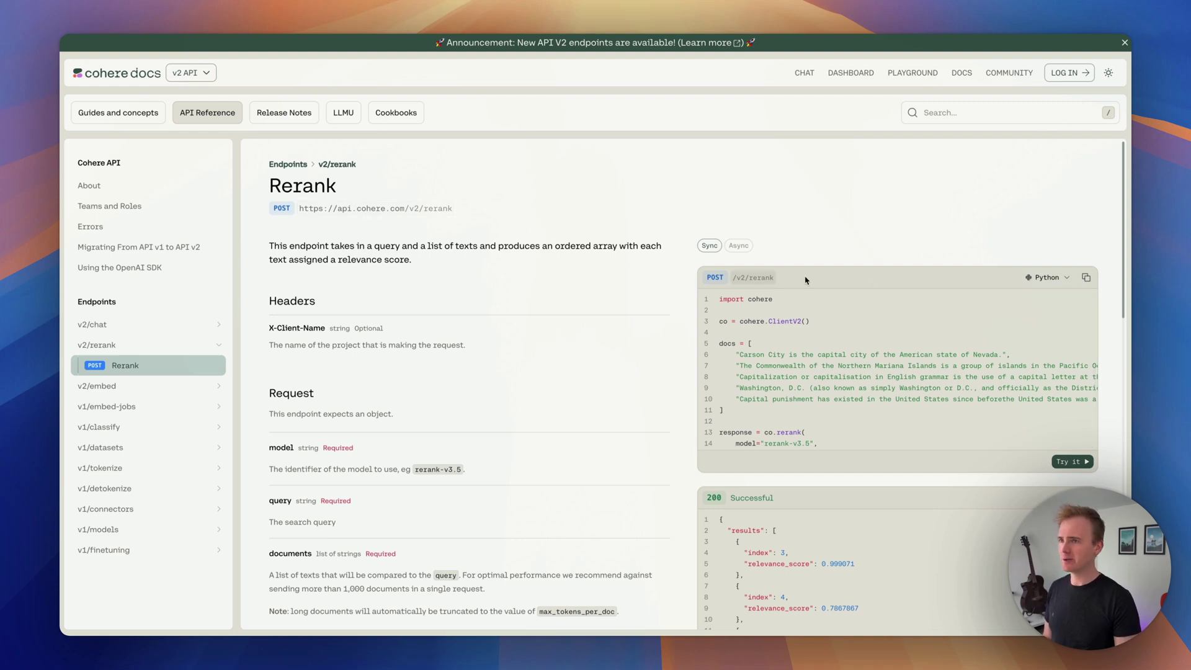
click(1058, 283)
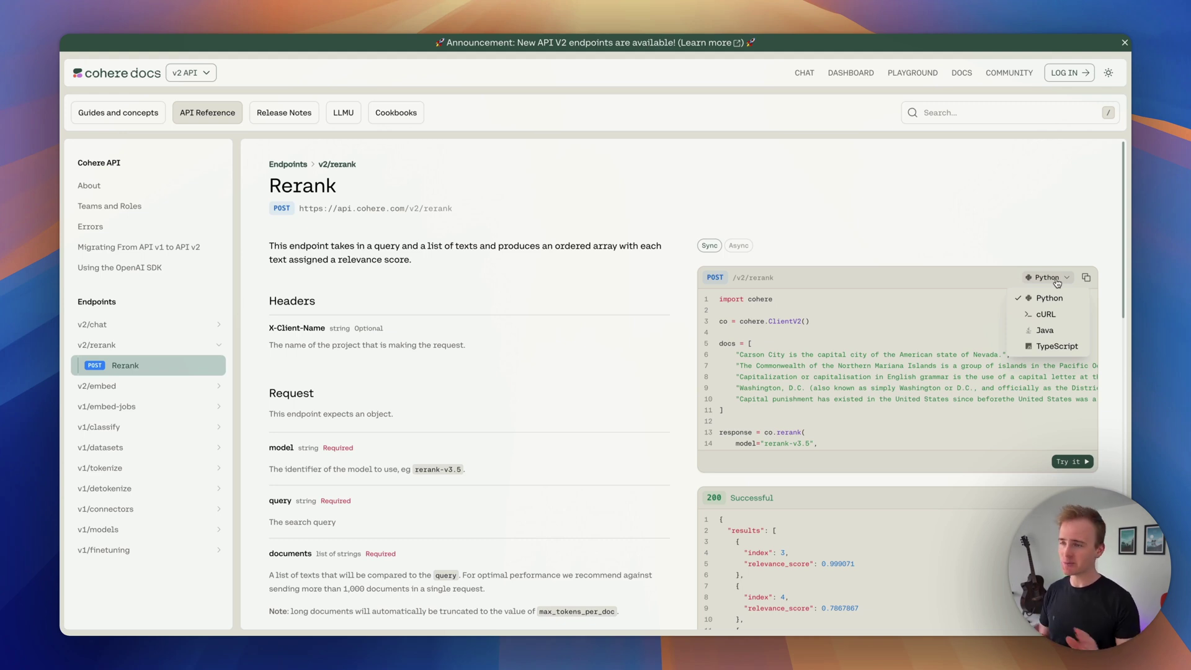
click(1043, 322)
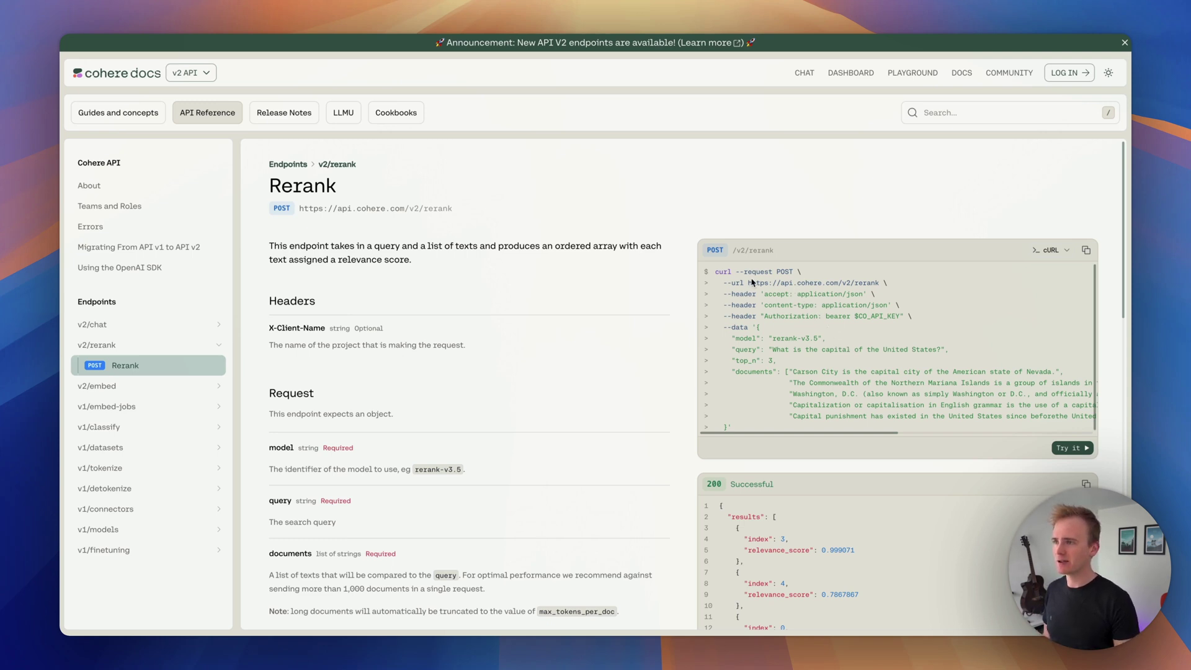
drag(747, 282, 880, 283)
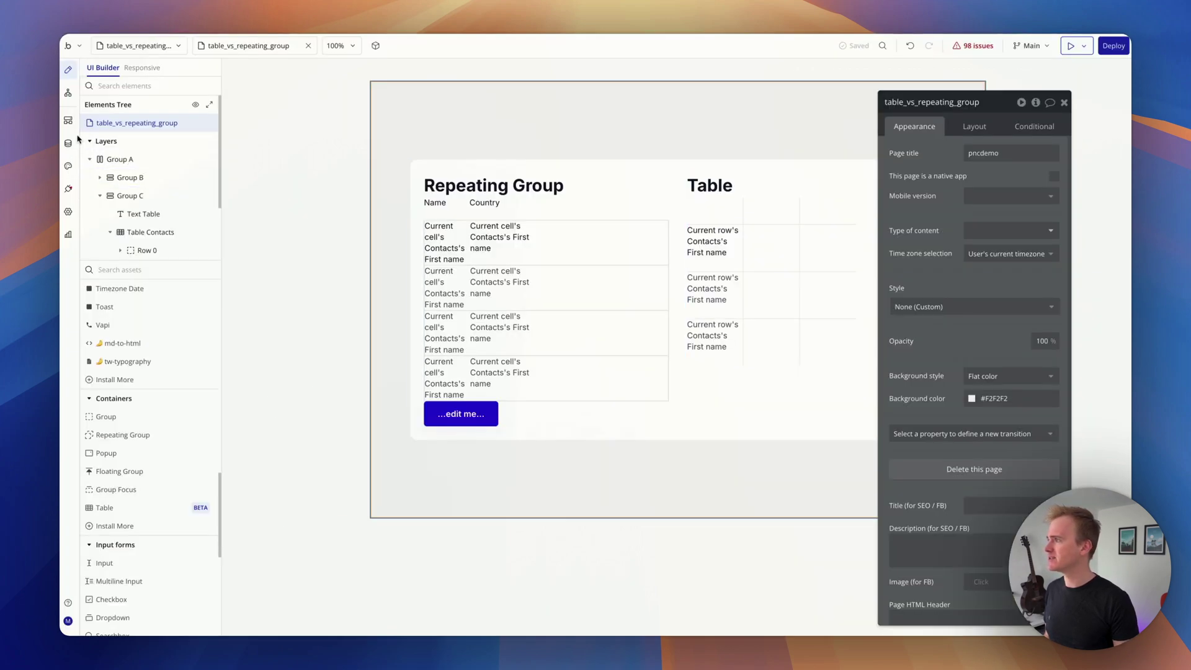
- Switch to the Bubble editor, open the installed API Connector plugin and add another API to it
click(70, 189)
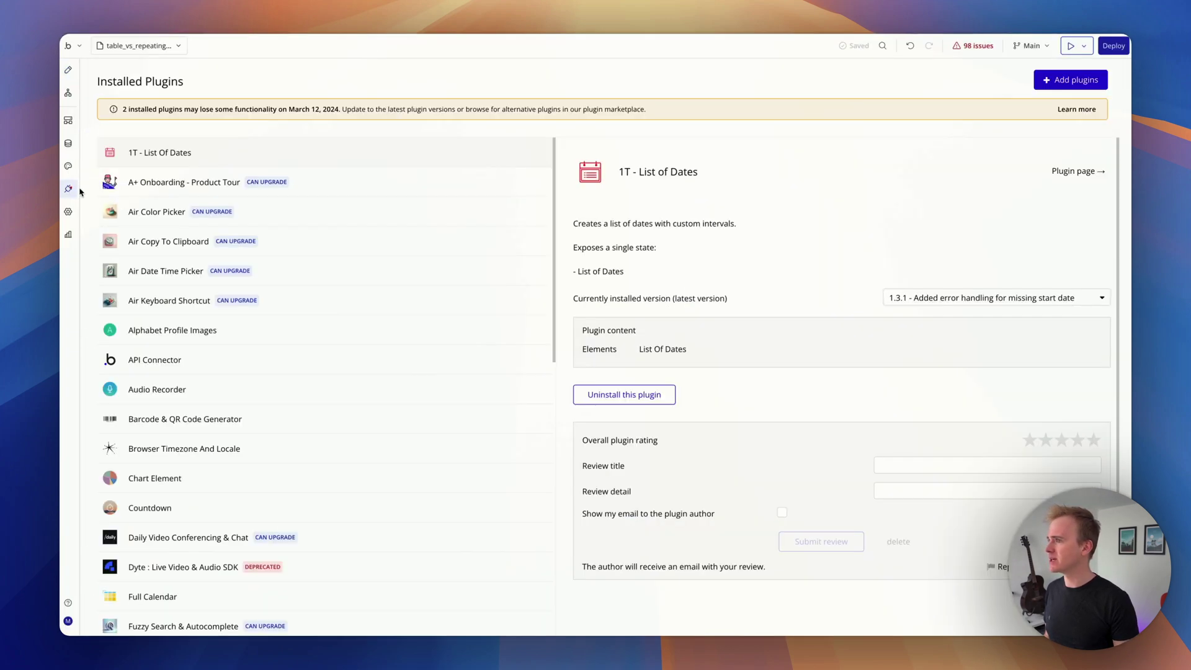
click(296, 361)
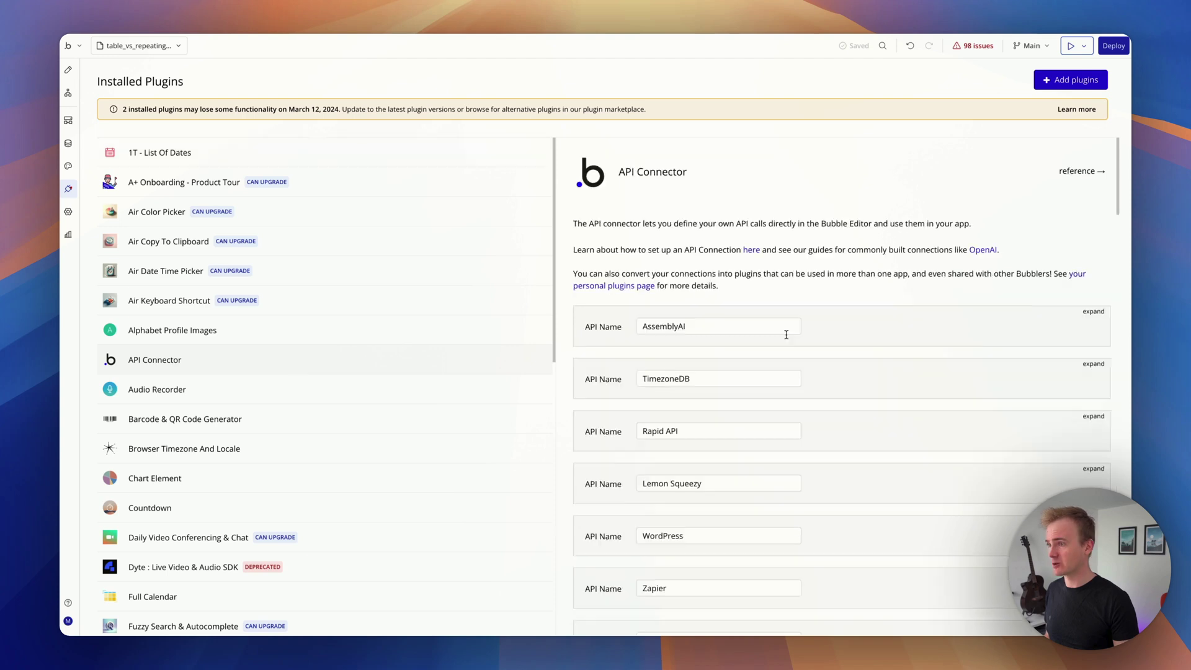
scroll(1052, 444, down, 10)
scroll(1048, 442, down, 15)
scroll(832, 319, up, 7)
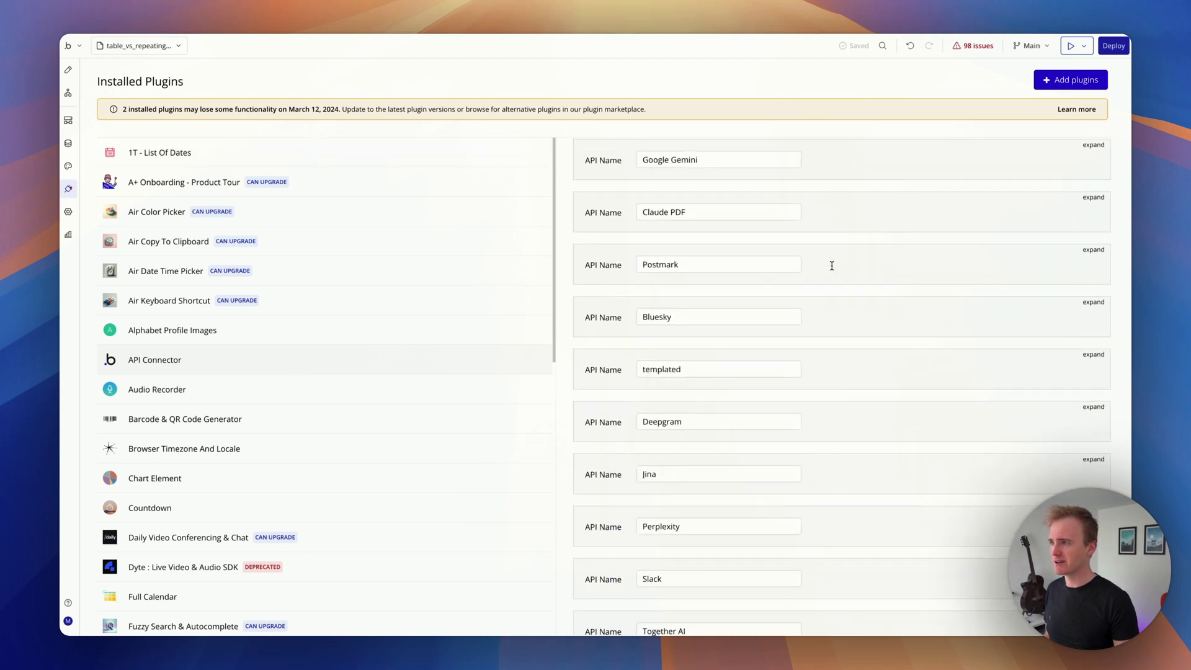
scroll(763, 283, up, 3)
scroll(816, 306, up, 8)
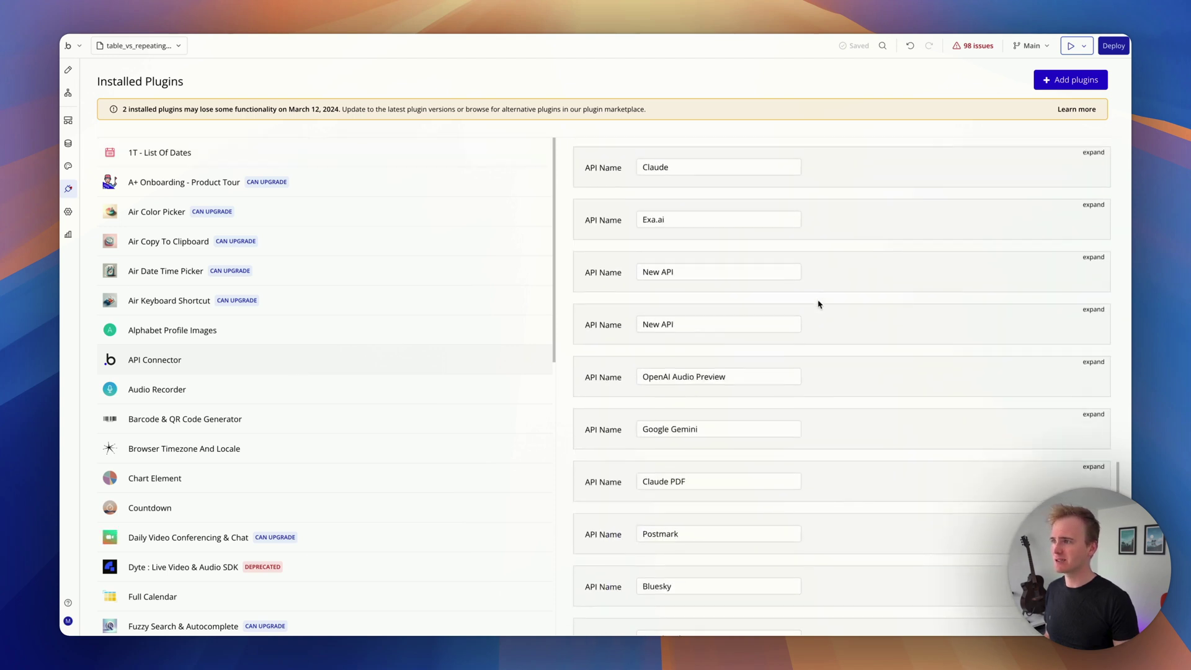
scroll(806, 403, down, 7)
scroll(829, 413, down, 6)
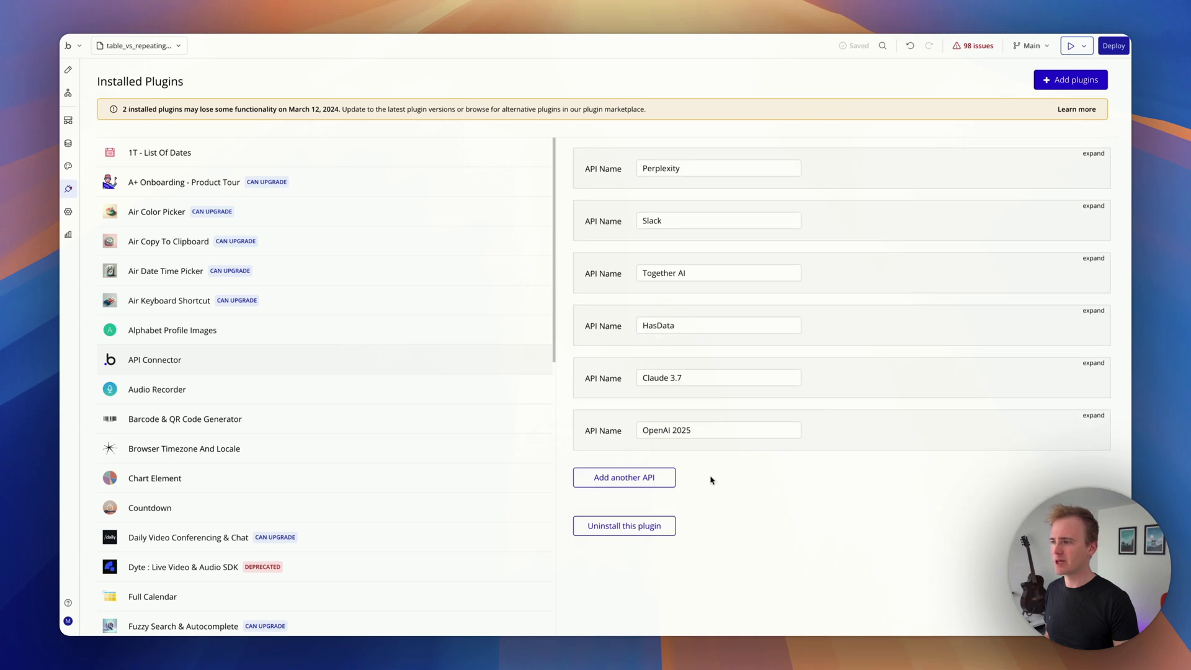
click(625, 485)
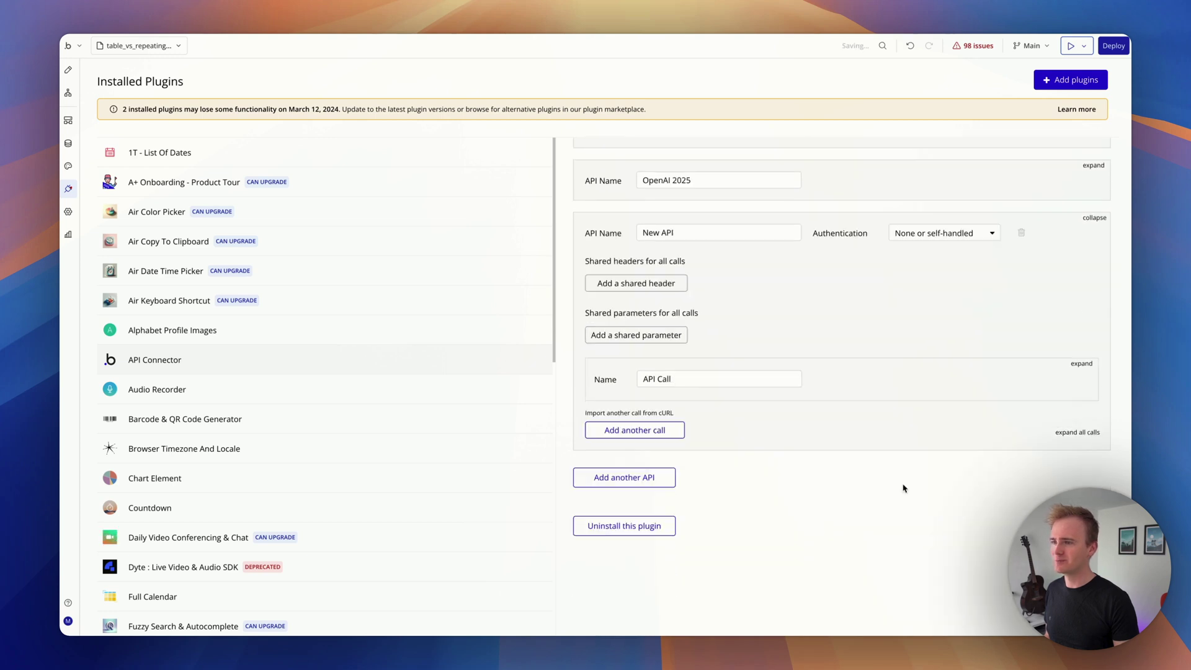
- Name the newly added API Cohere
click(944, 234)
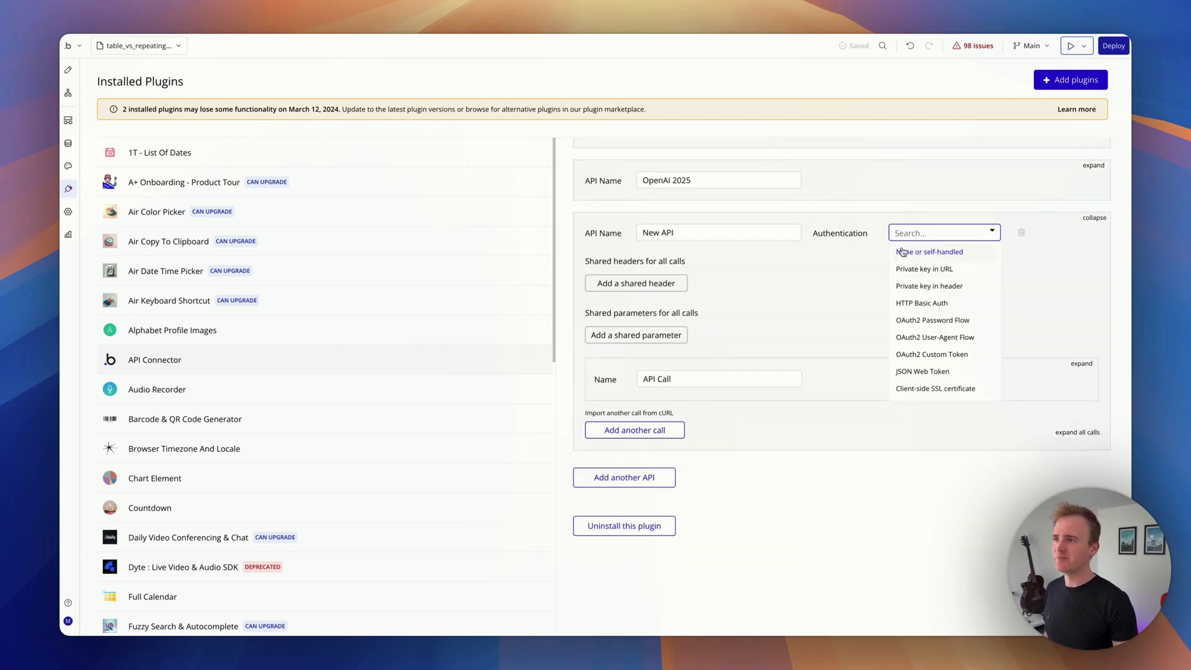
click(746, 233)
key(super+a)
text(Cohere)
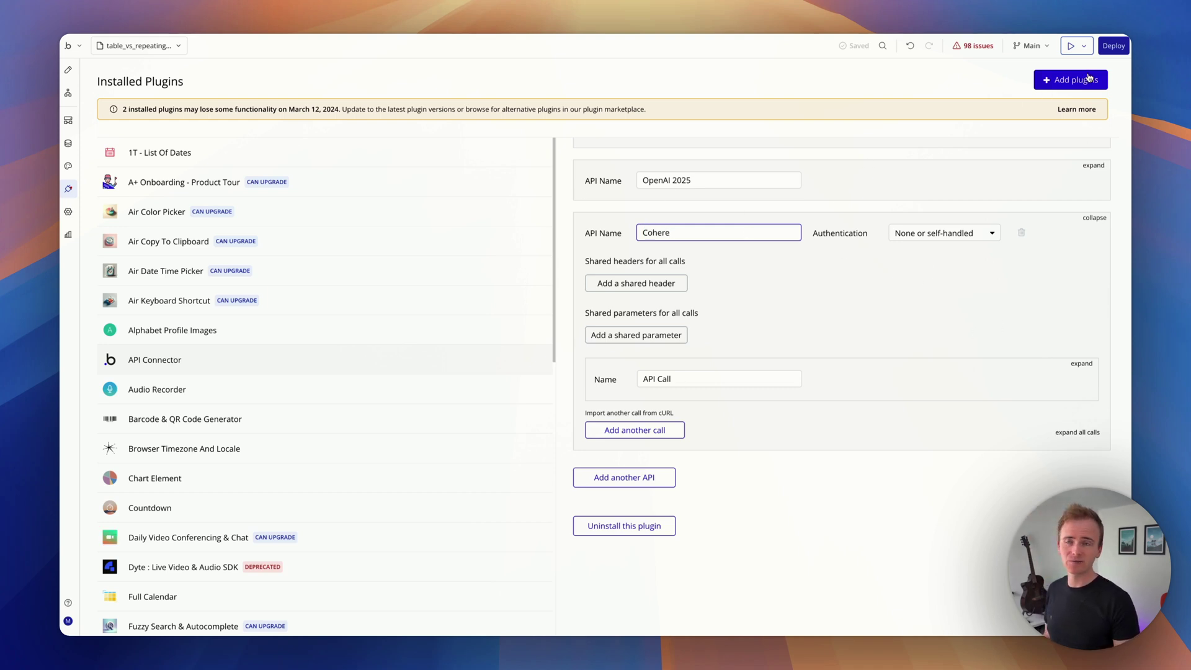
- Expand the Cohere API's call and rename it Rerank docs
click(1062, 360)
click(768, 379)
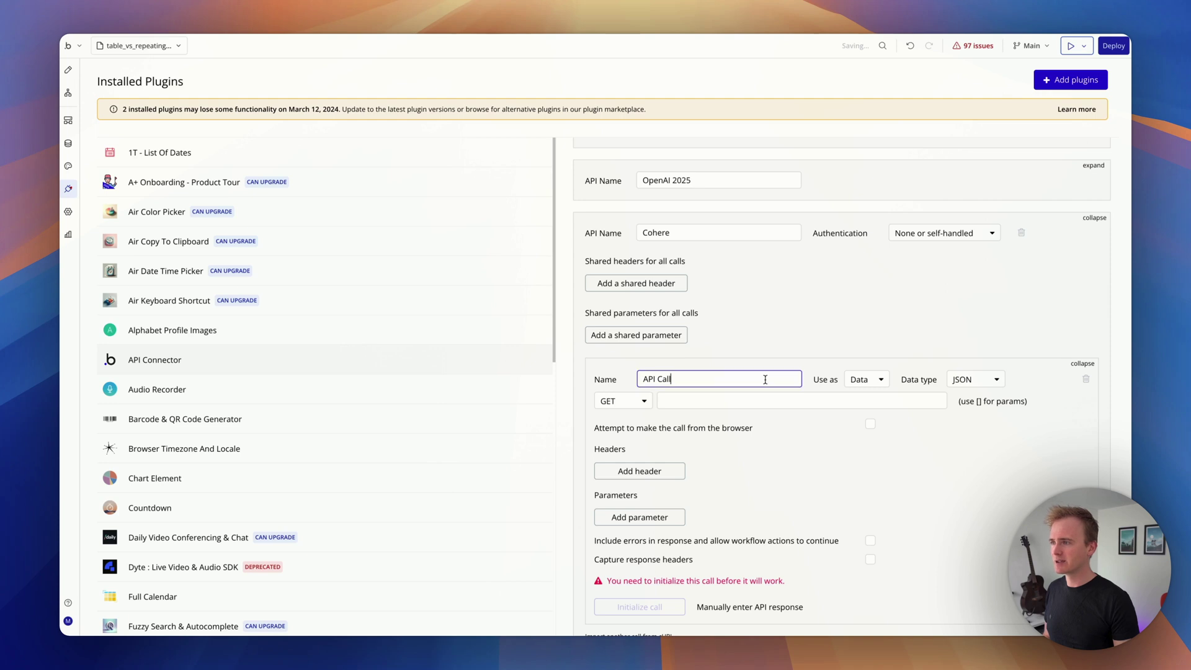
key(super+a)
text(Re)
text(ank docs)
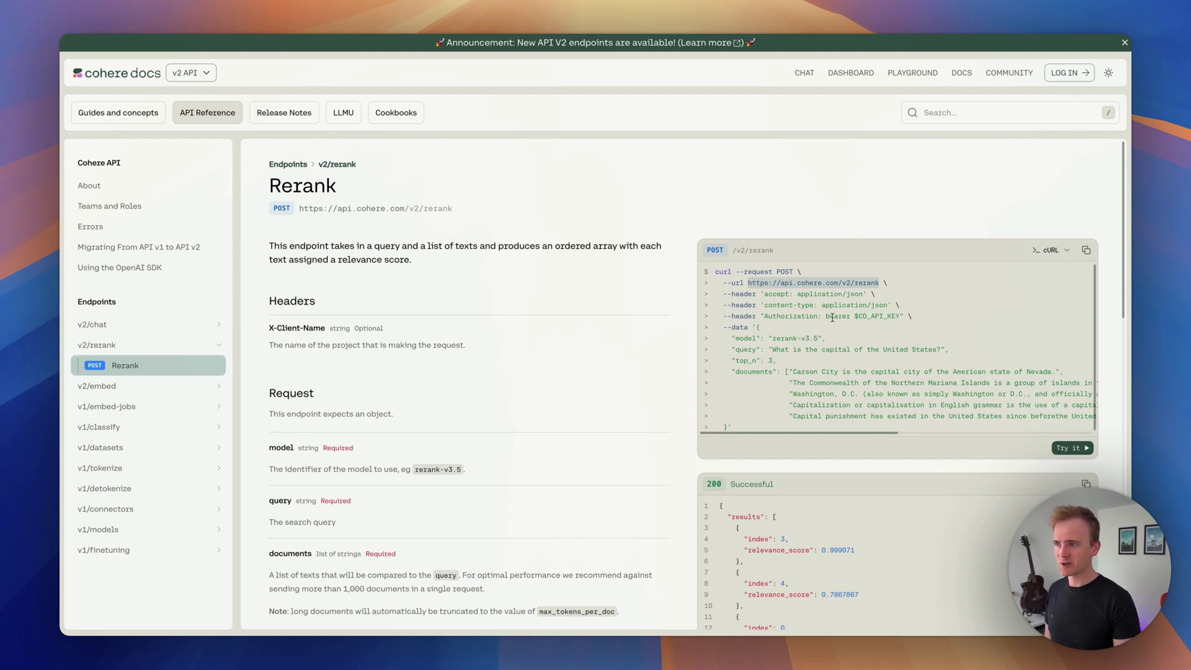
- Check the bearer authorization header in the Cohere docs and set the Cohere API's authentication to Private key in header
drag(817, 317, 901, 315)
click(901, 315)
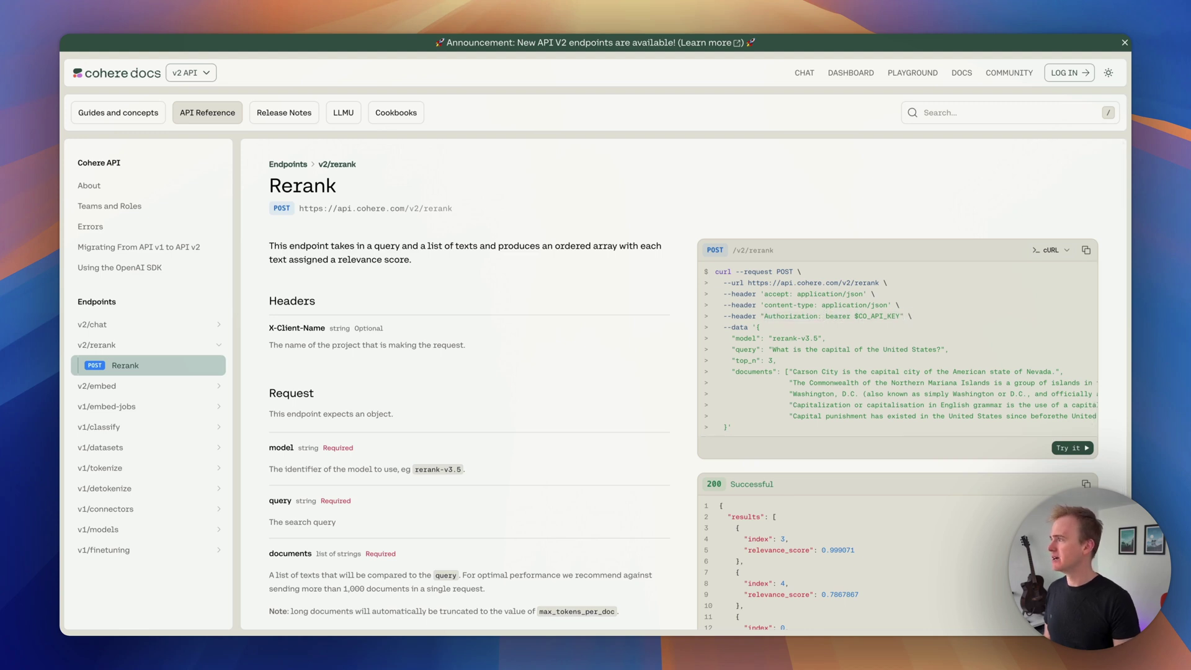
key(ctrl+Tab)
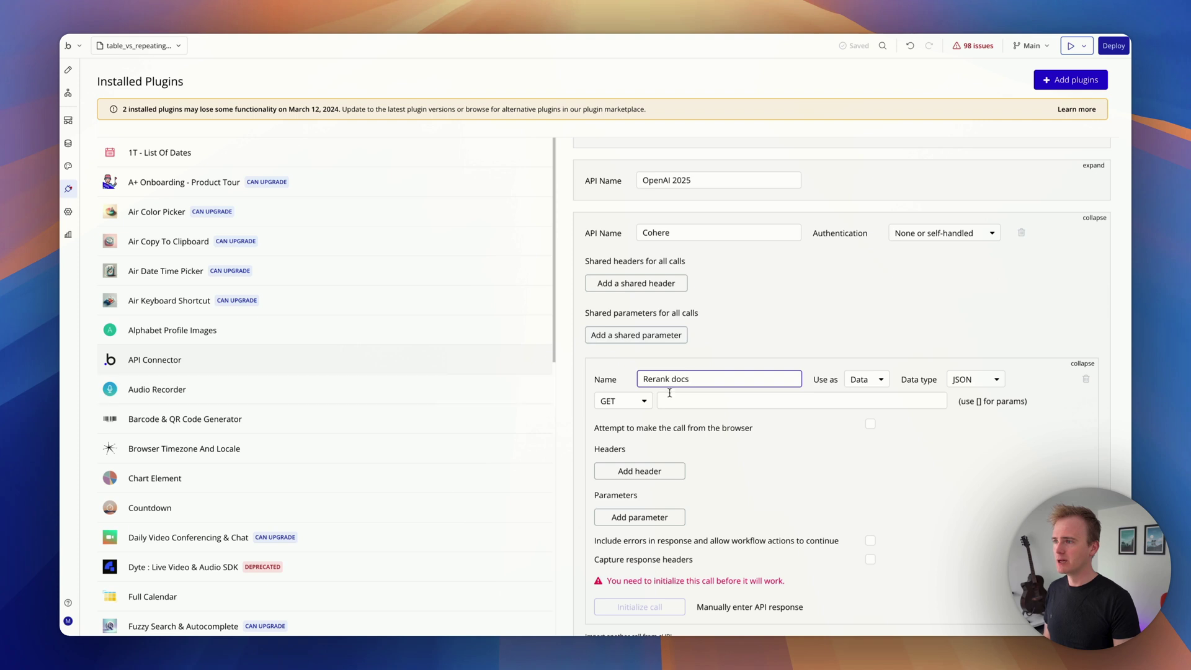
click(922, 234)
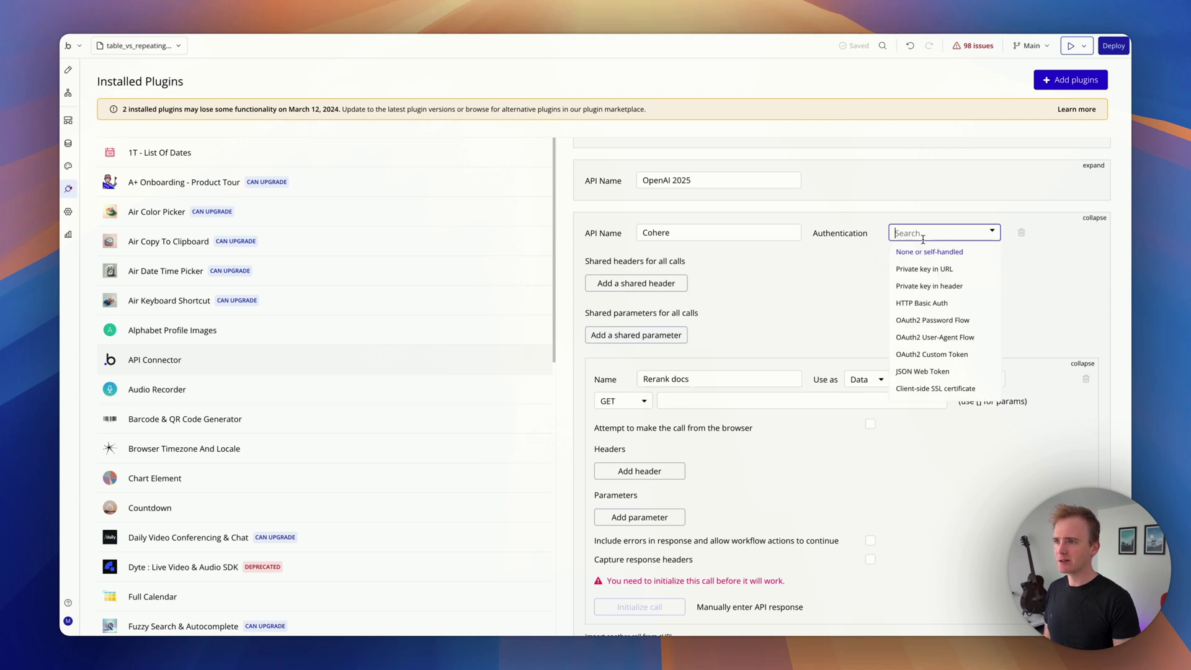
click(942, 287)
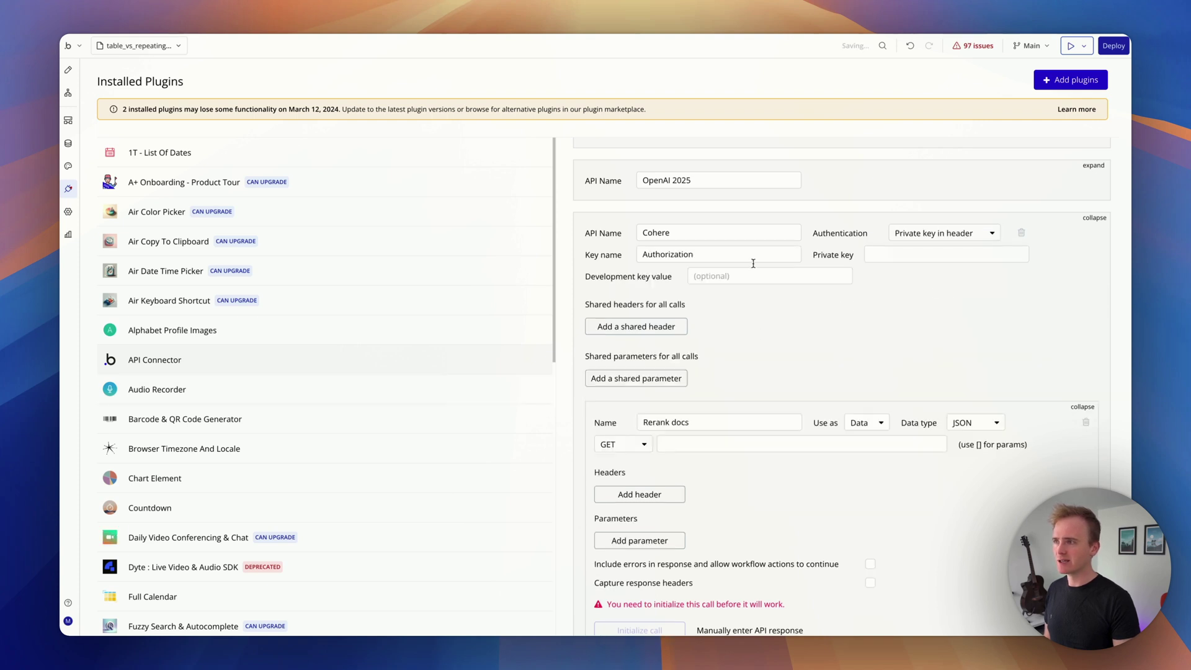
drag(644, 253, 730, 252)
click(731, 252)
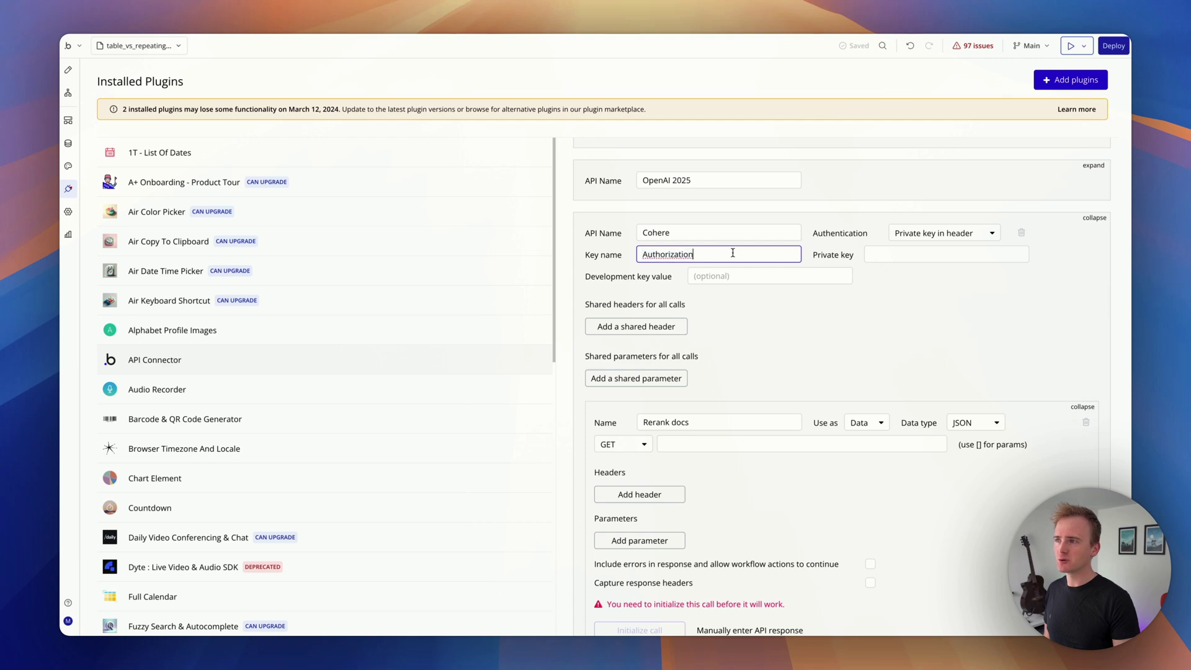
- Fill in the Cohere API's private key with the prefix bearer followed by the API key
click(901, 255)
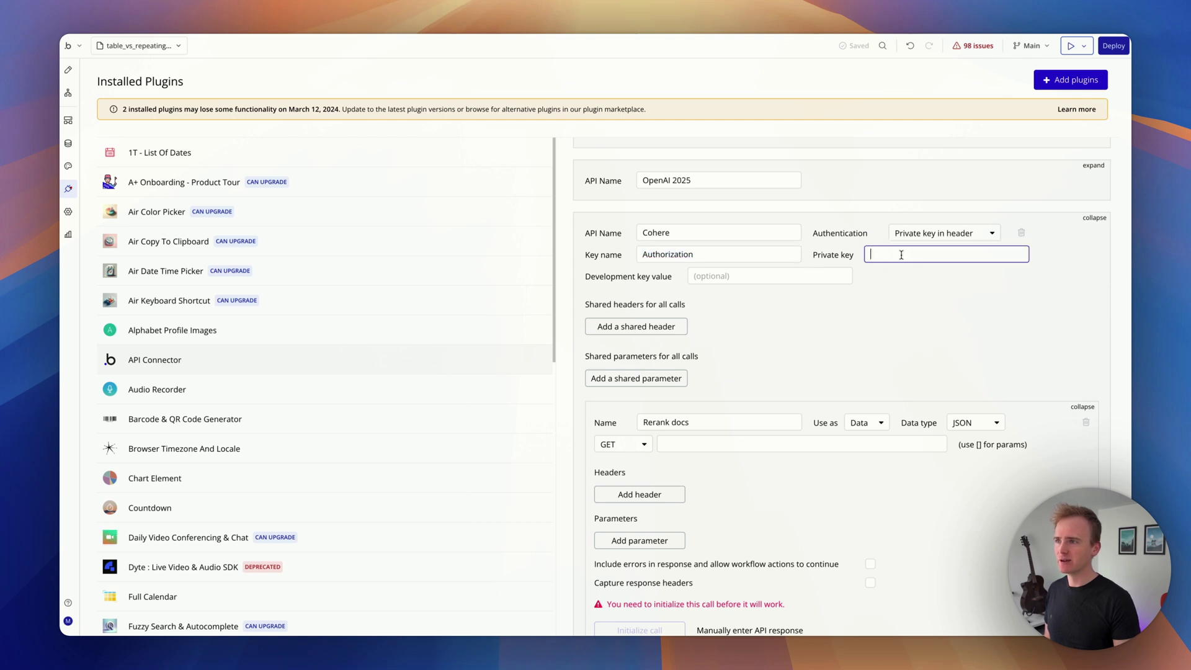
text(abc)
key(BackSpace)
key(BackSpace)
key(BackSpace)
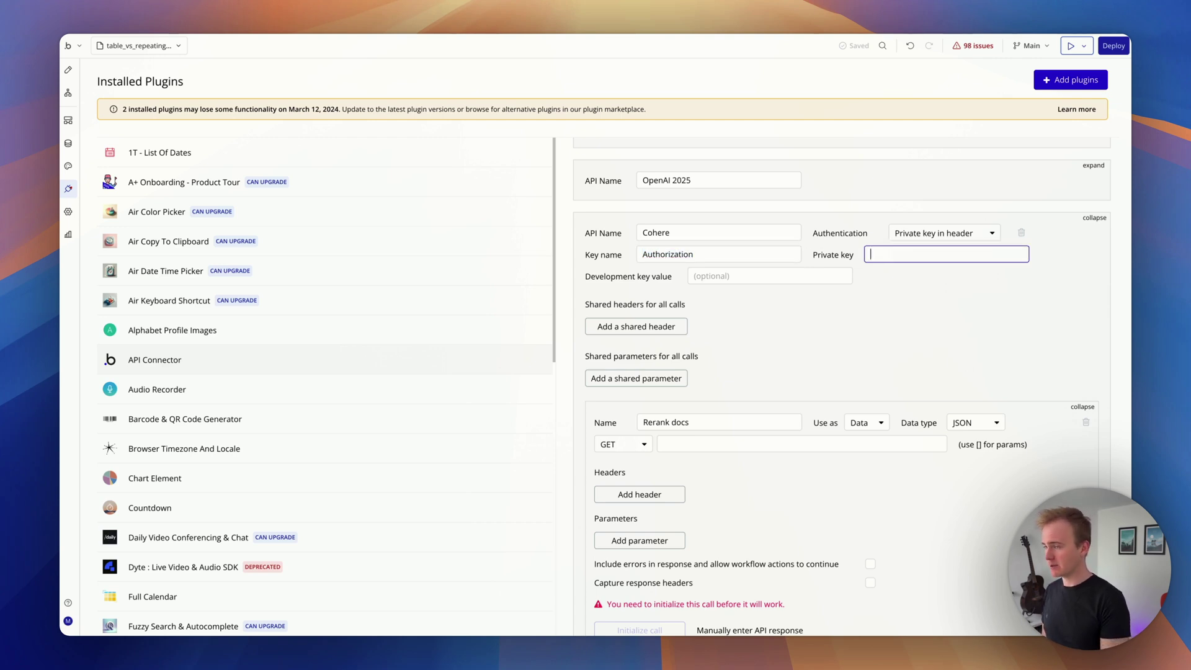
text(bearer)
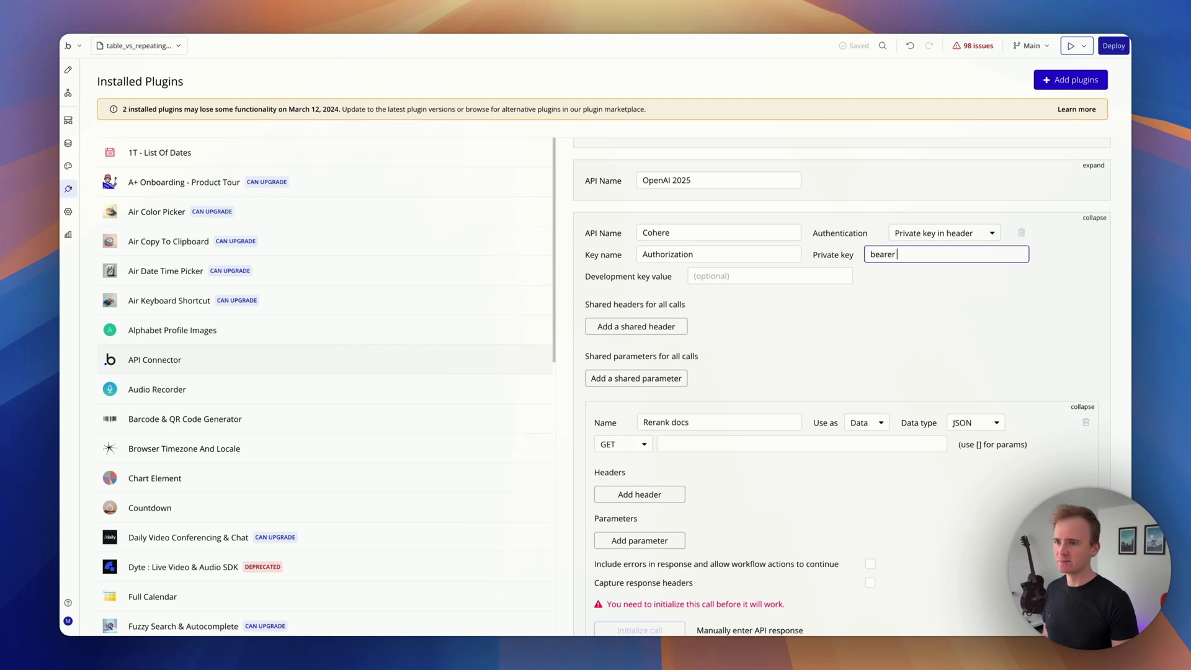
click(914, 254)
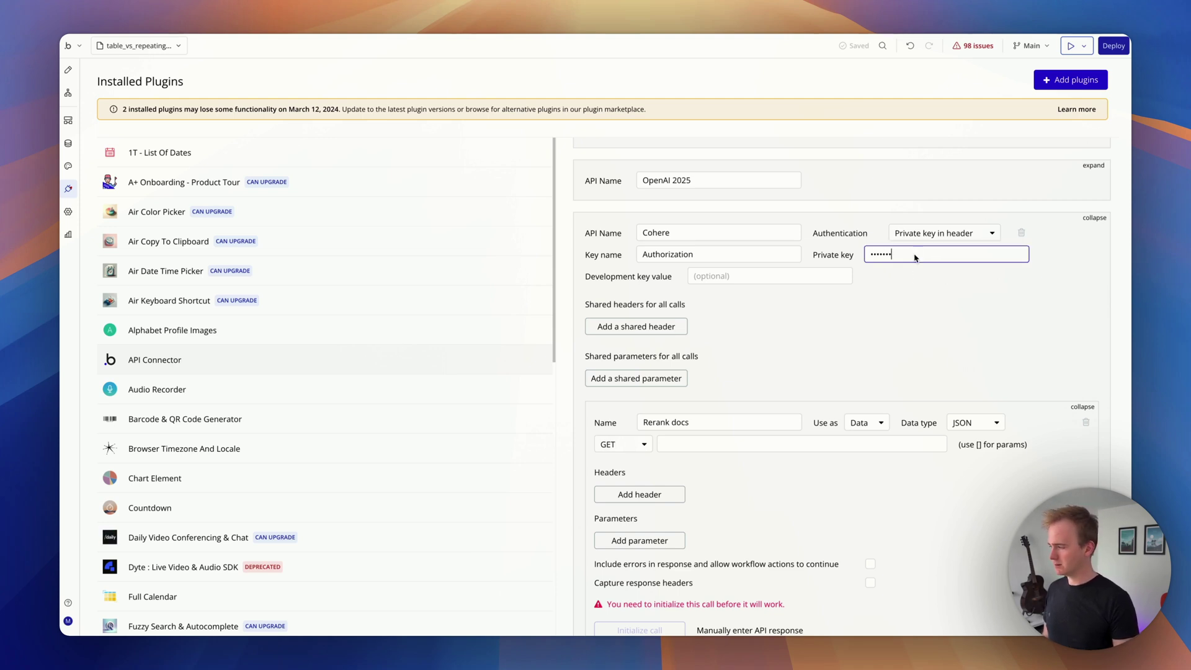
key(super+v)
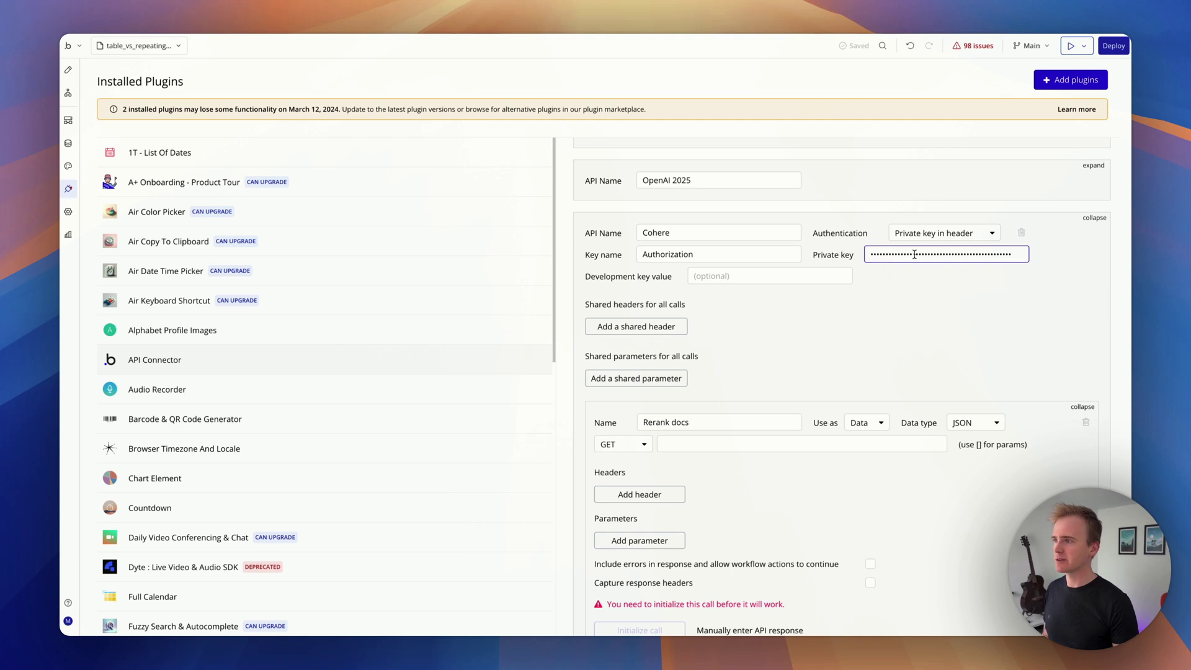
click(723, 368)
scroll(723, 368, down, 1)
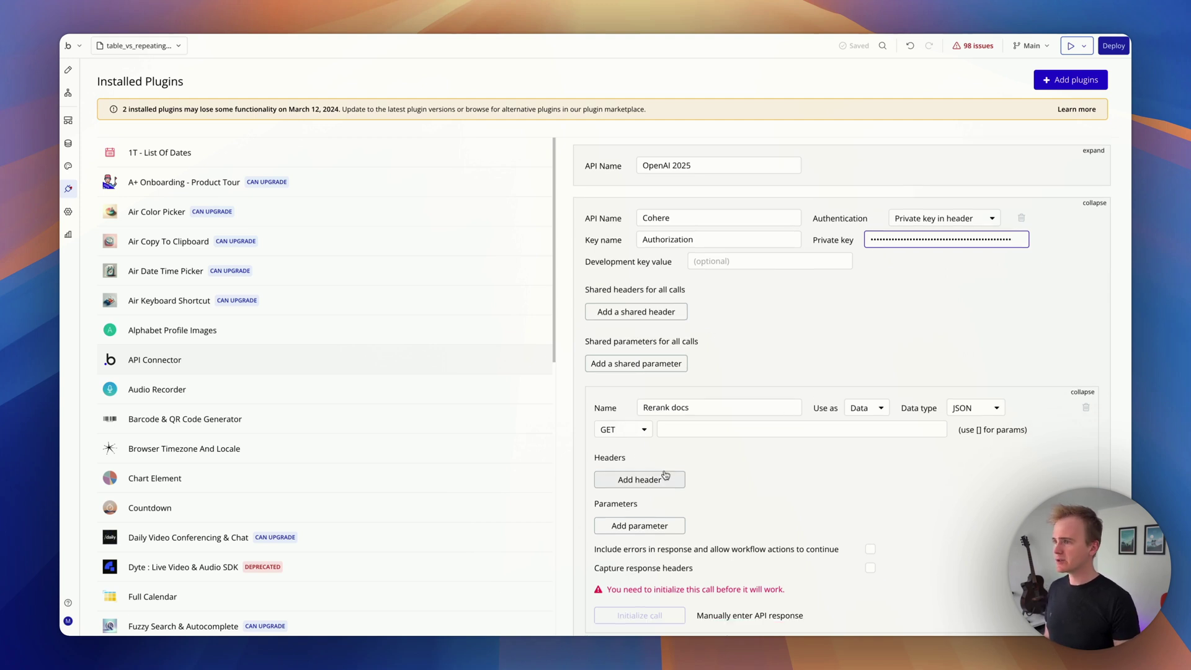
click(622, 429)
click(628, 464)
click(704, 429)
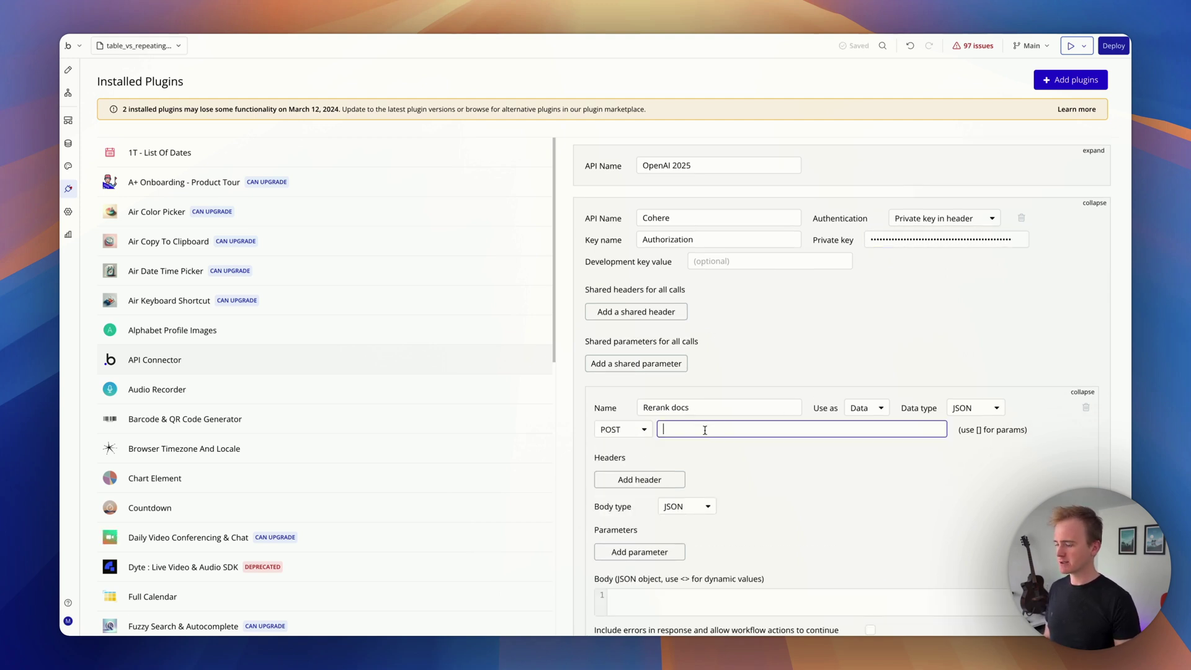
text(https://api.cohere.com/v2/rerank)
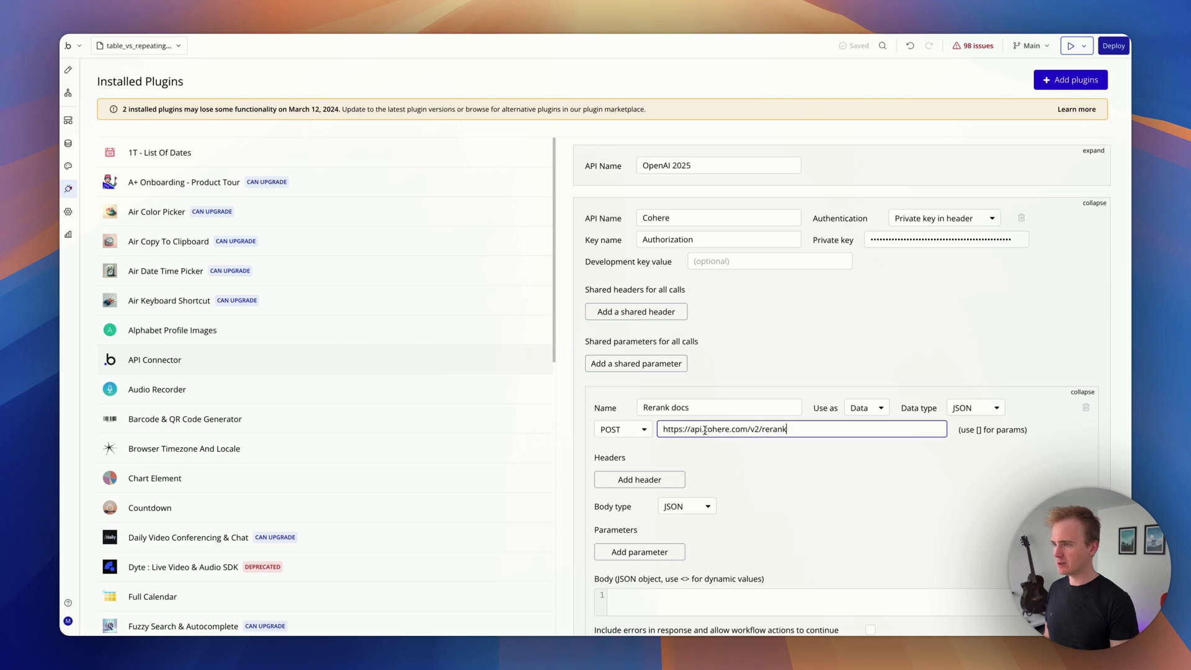
- Set the Rerank docs call to be used as an Action
scroll(854, 414, down, 2)
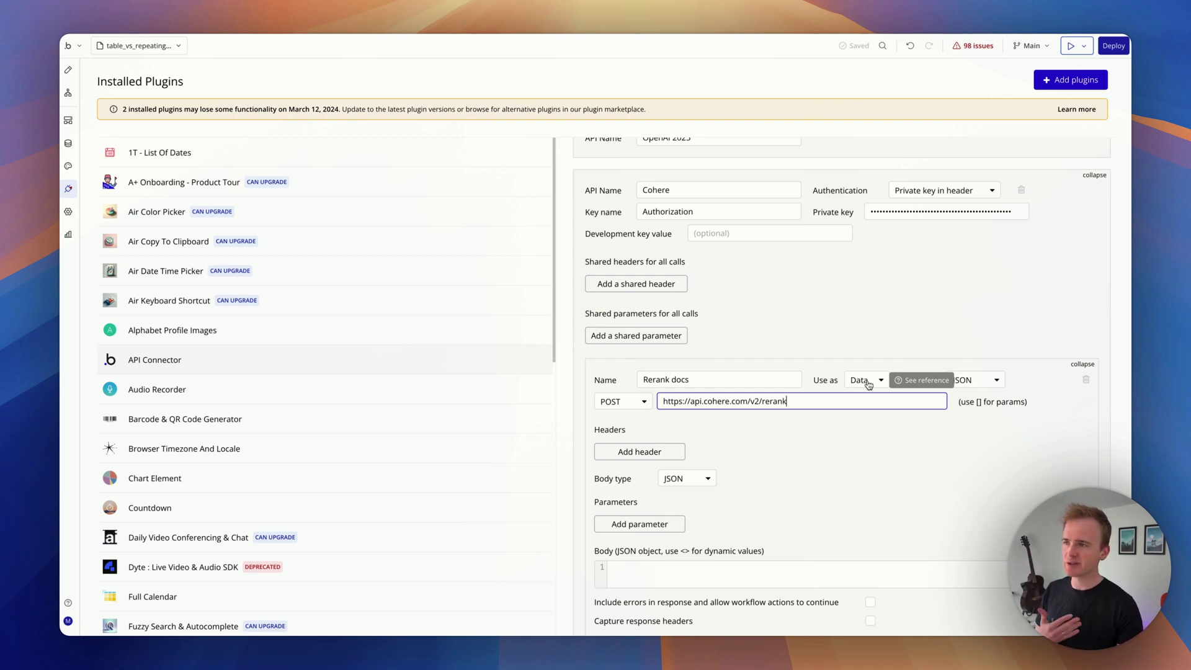
click(873, 381)
click(865, 418)
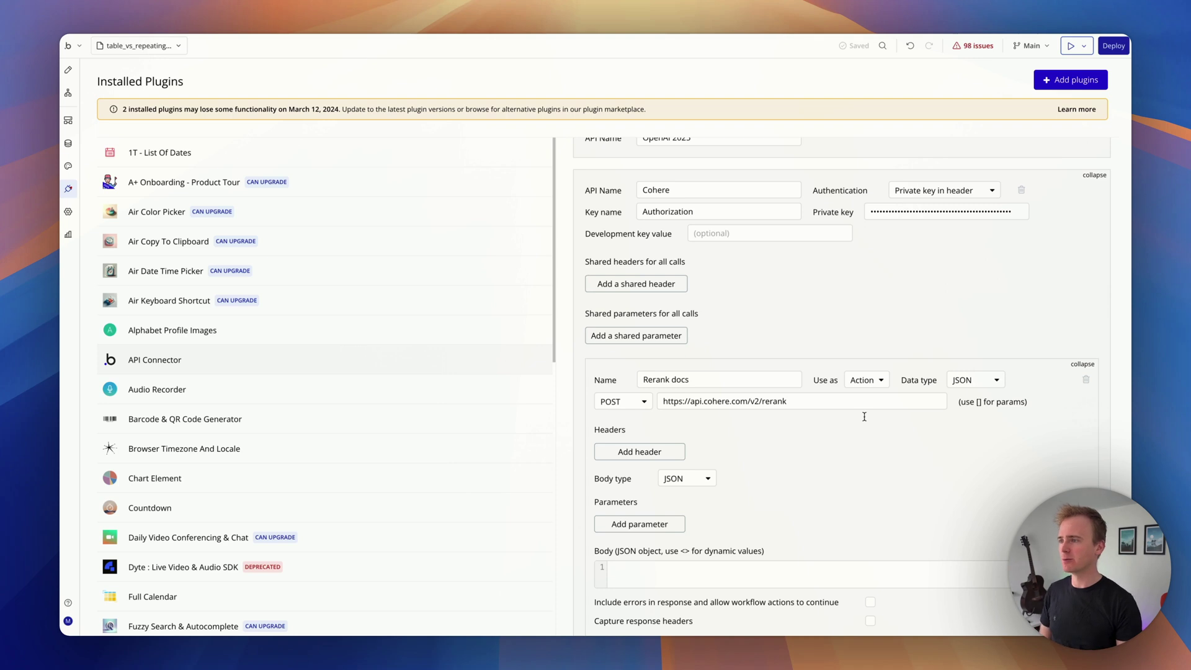
- Check the accept header in the Cohere docs' cURL sample and copy the sample's JSON request body
scroll(859, 359, down, 3)
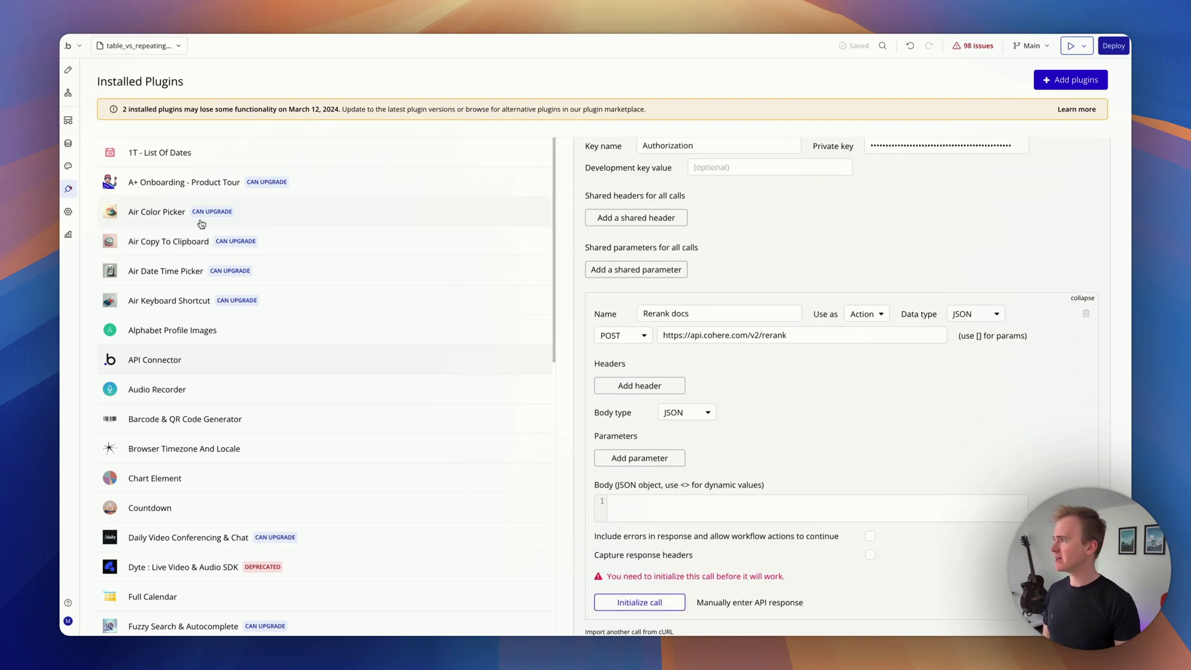
key(ctrl+Tab)
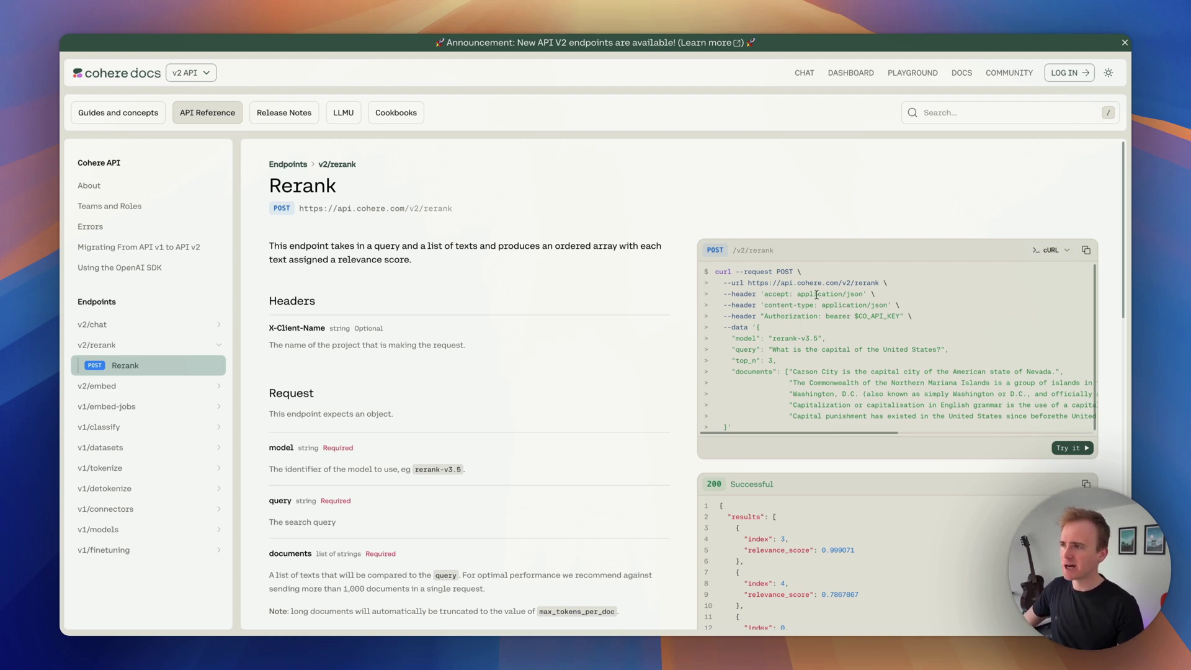
drag(765, 293, 862, 294)
click(862, 294)
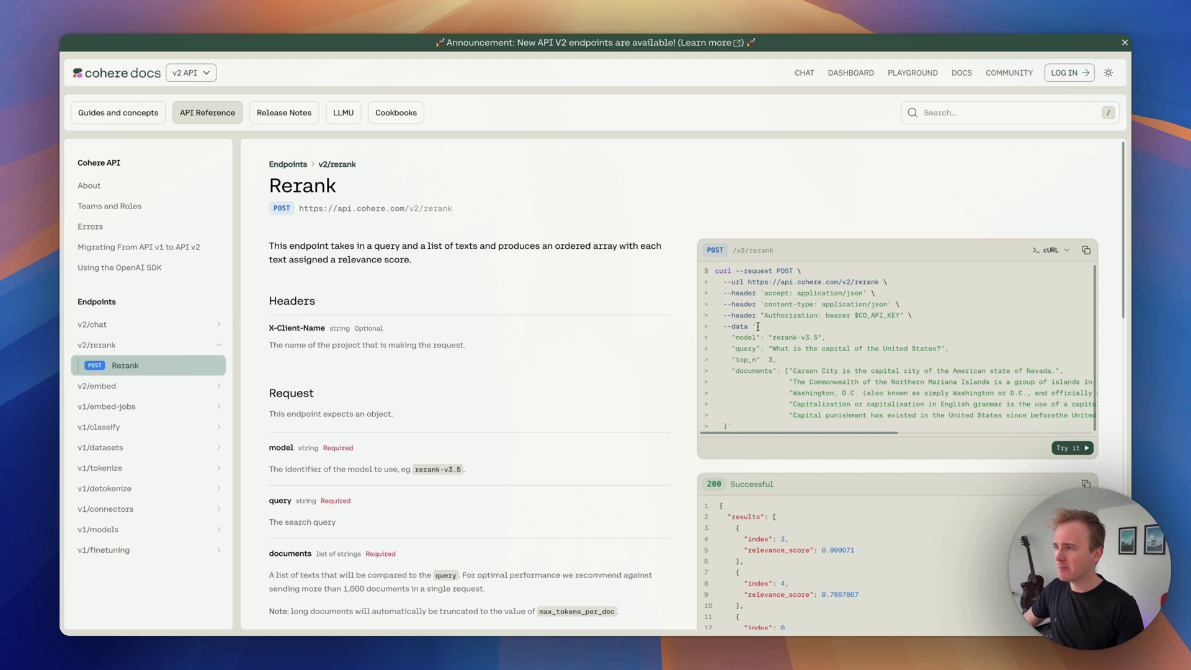
drag(756, 326, 728, 431)
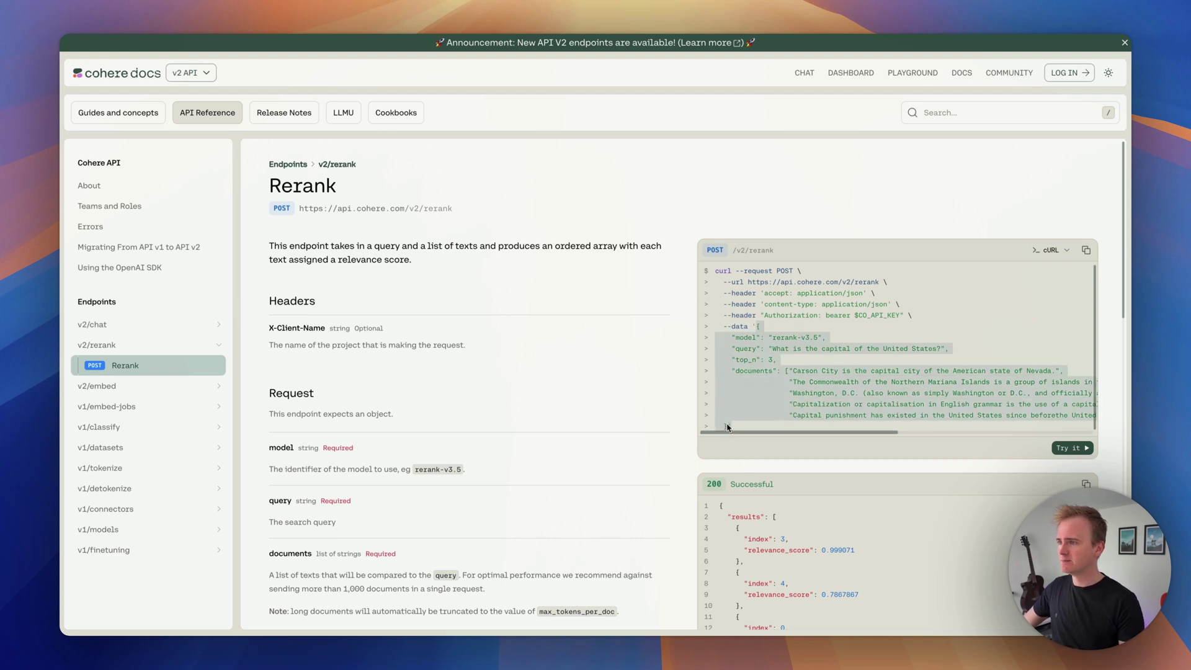
drag(756, 326, 728, 428)
key(super+c)
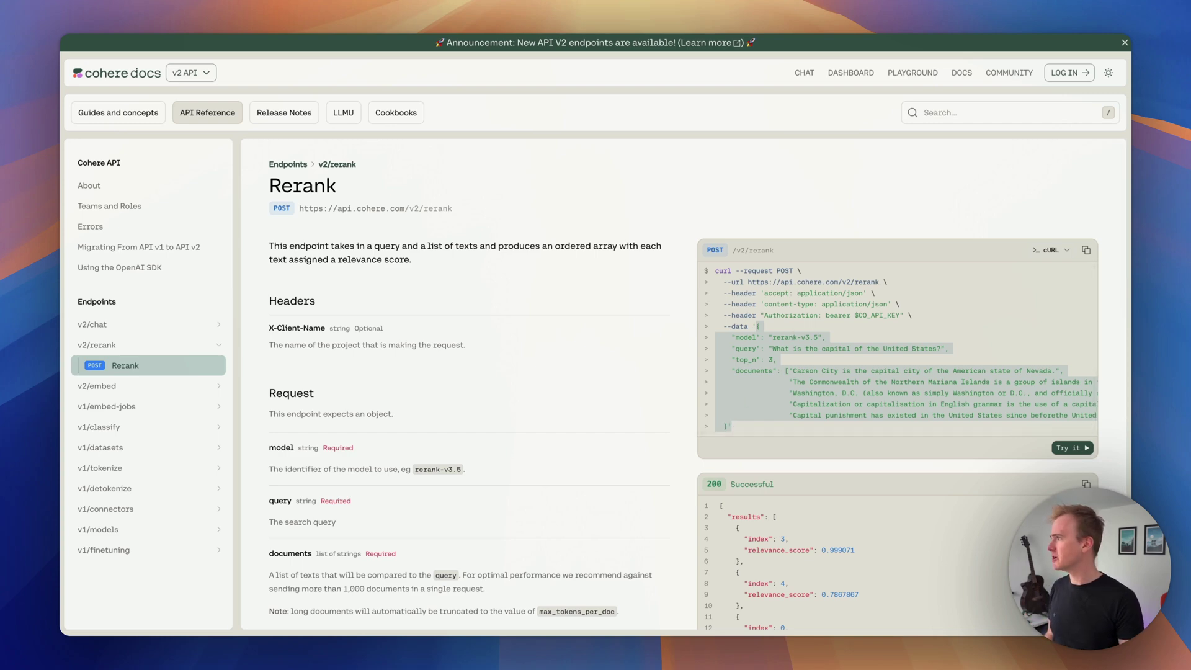
- Paste the copied JSON into the body of the Rerank docs call in Bubble and remove the trailing apostrophe
click(192, 29)
click(722, 514)
key(super+v)
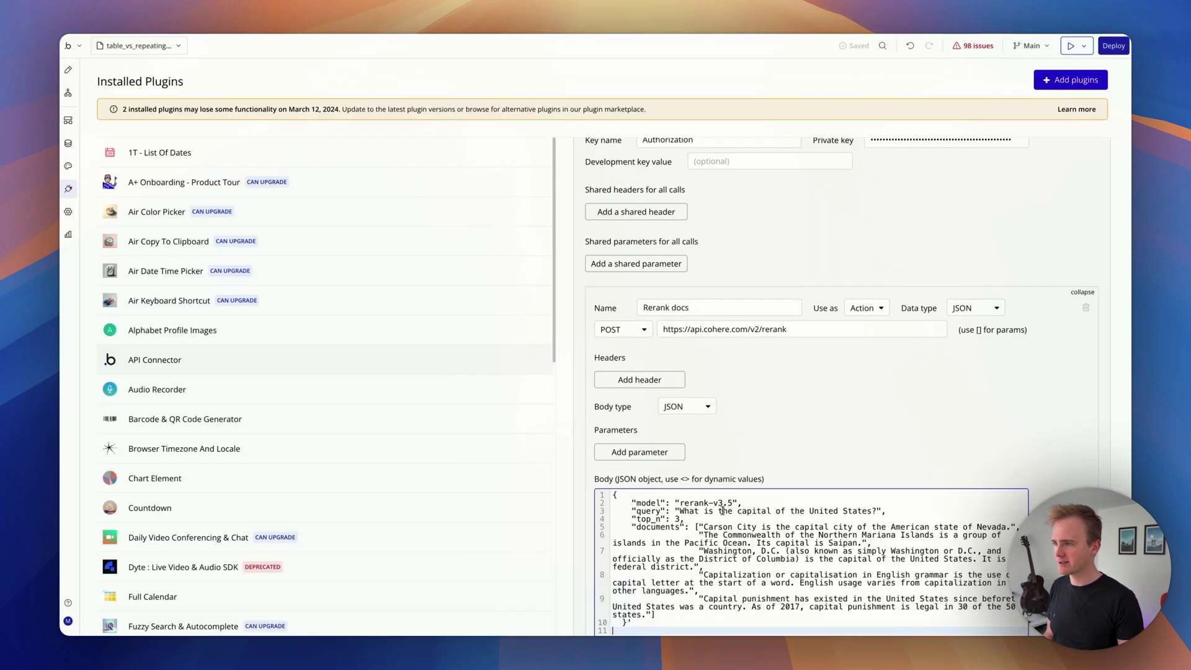
scroll(722, 502, down, 3)
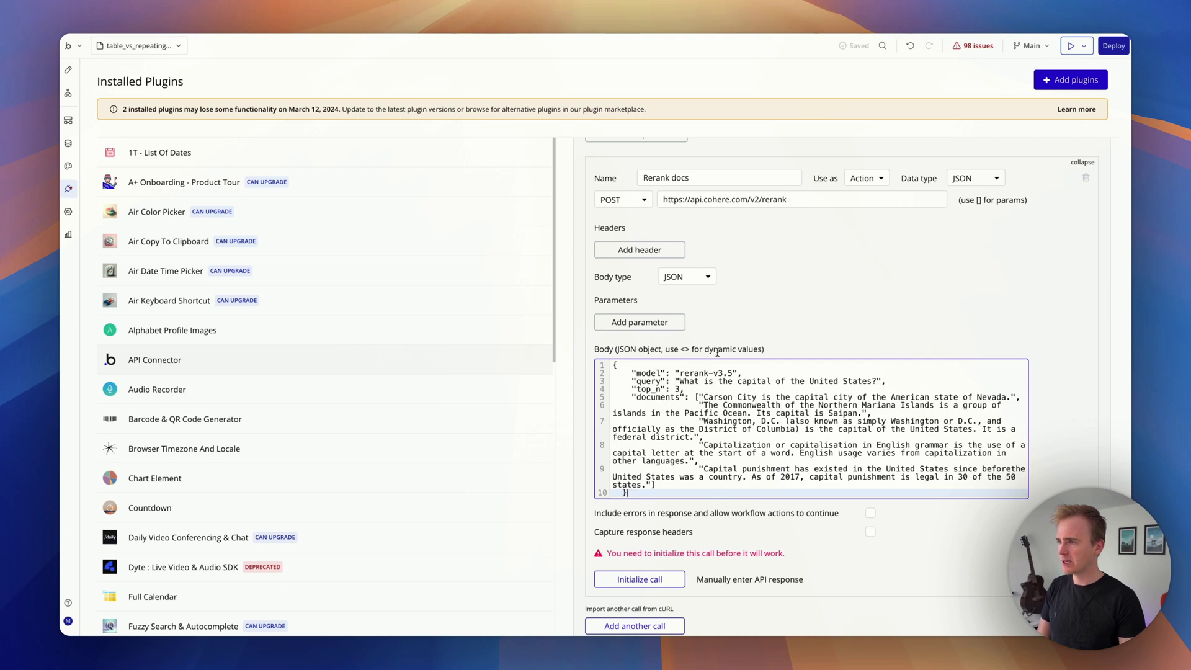
- Initialize the Rerank docs call with the sample JSON body
click(721, 332)
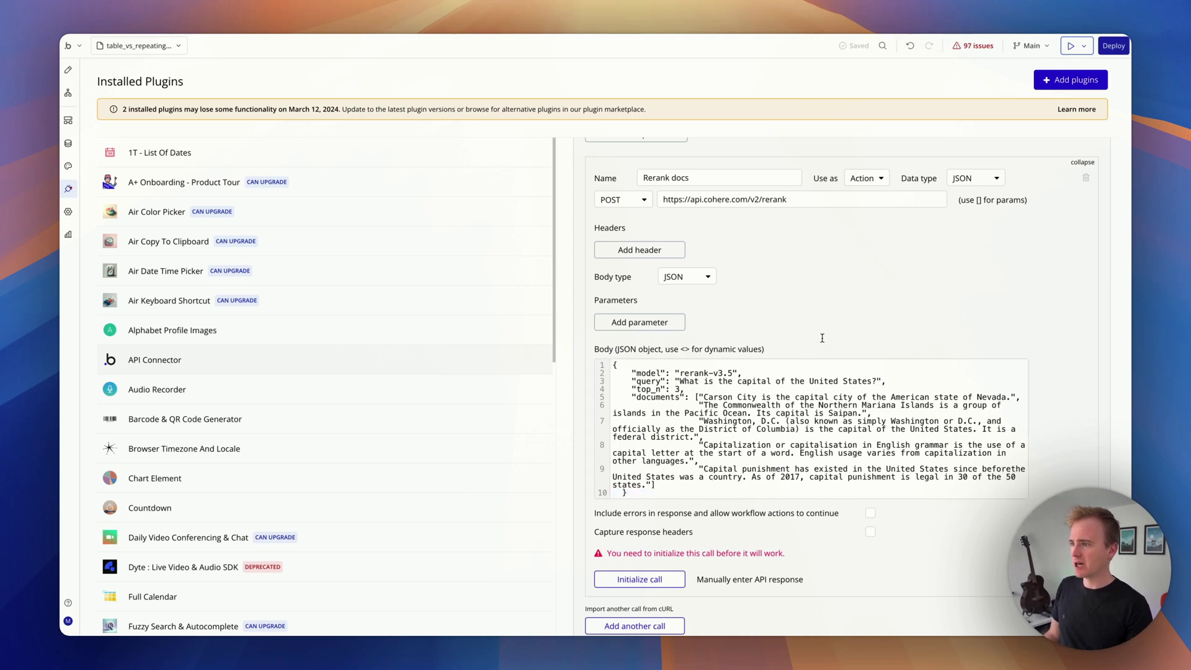
scroll(821, 338, down, 1)
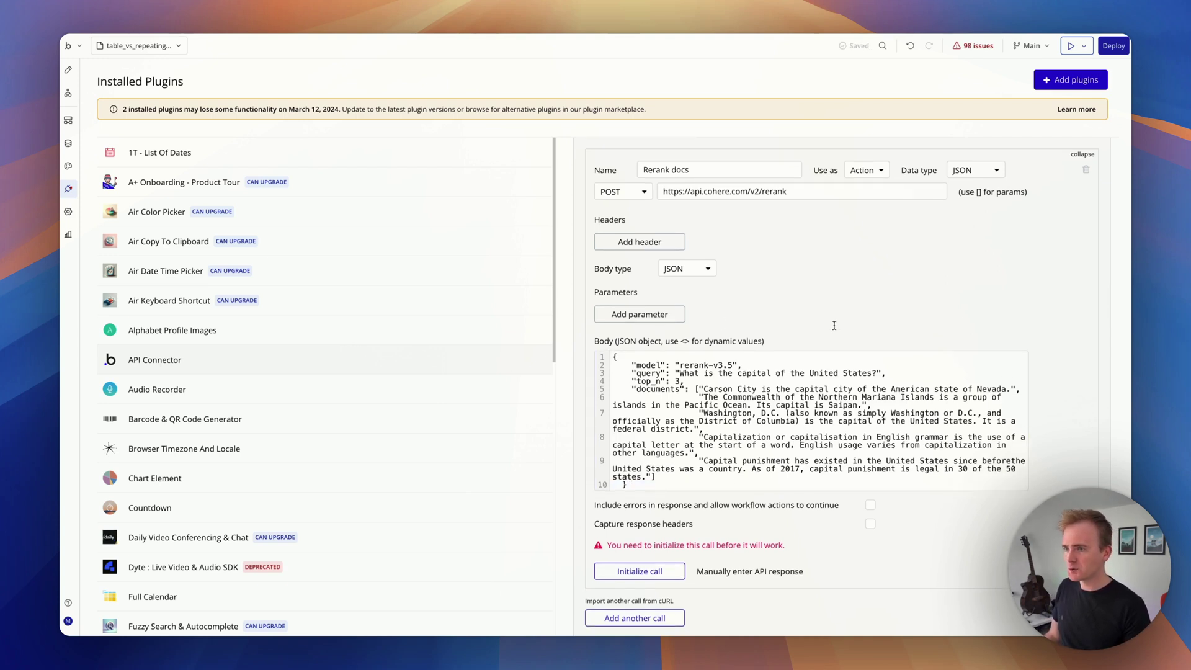
scroll(834, 326, up, 3)
scroll(834, 326, down, 3)
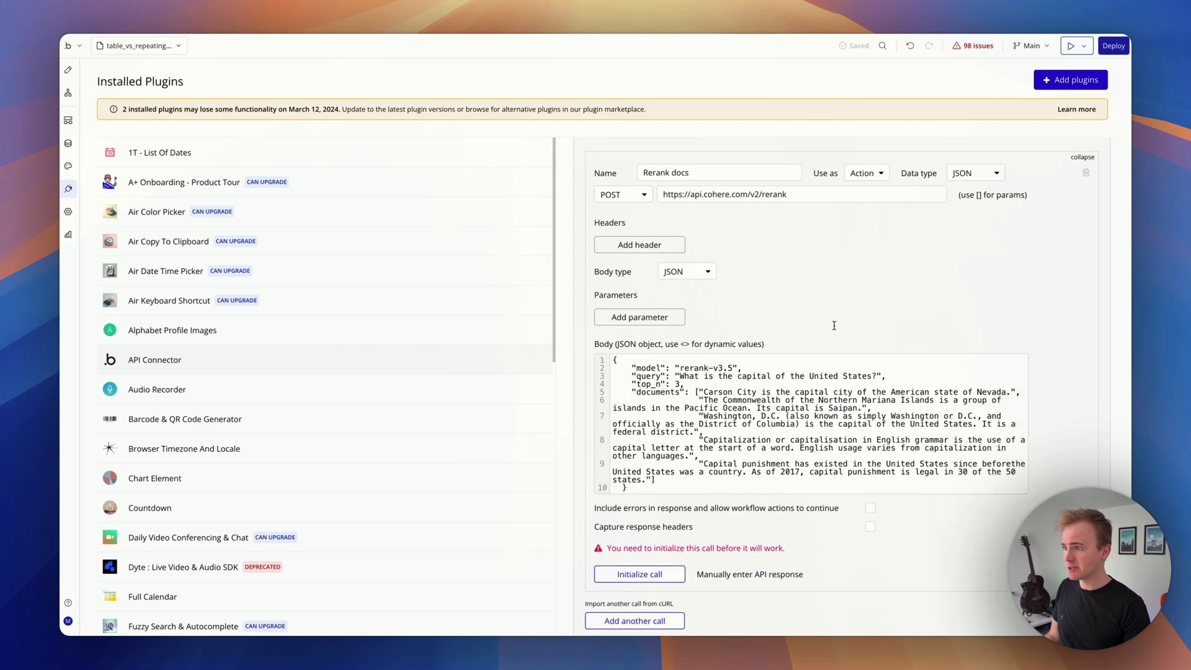
click(658, 577)
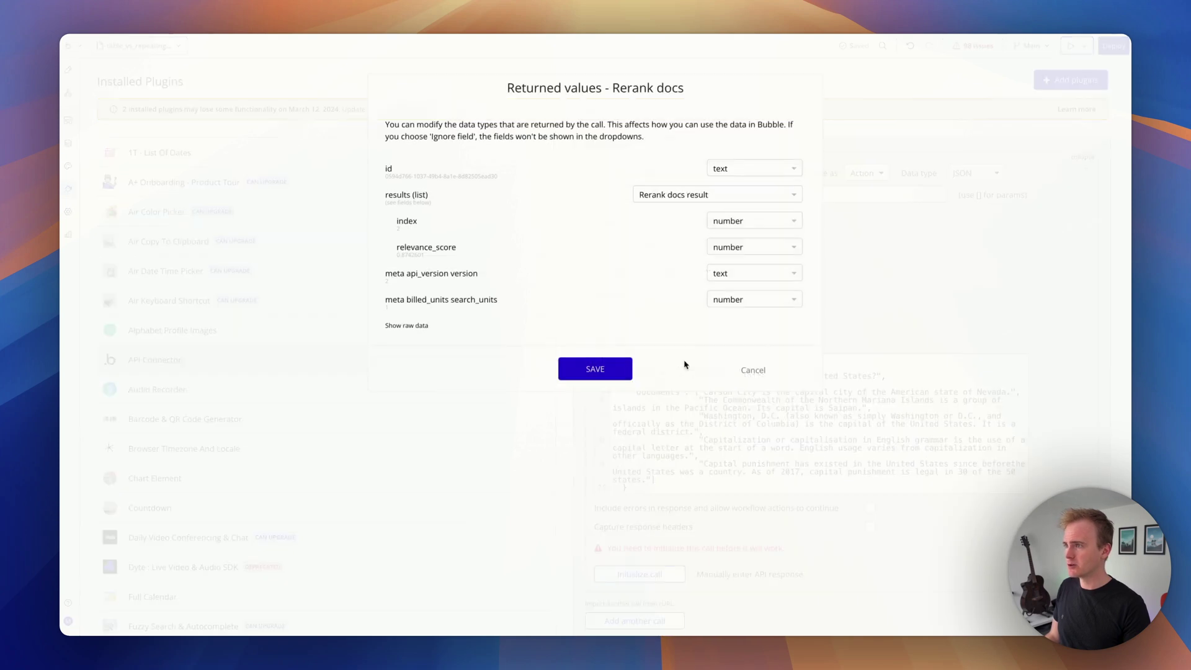
- Examine the index and relevance_score entries in the raw response data and save the returned values for Rerank docs
click(406, 326)
scroll(532, 389, down, 2)
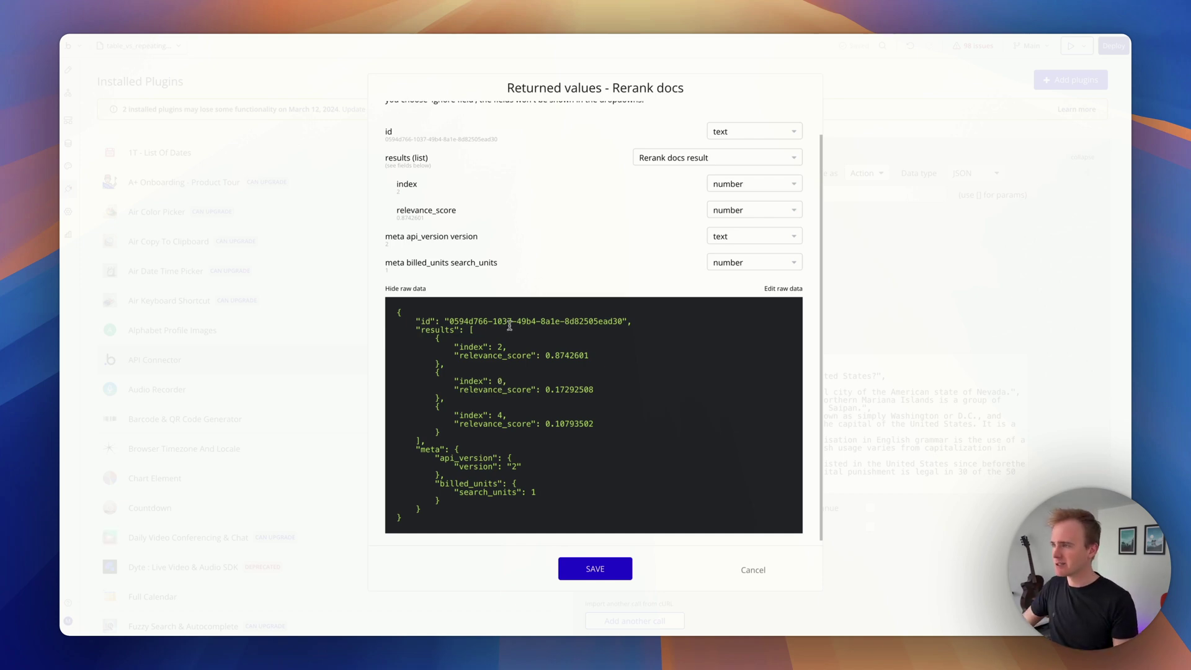
double_click(498, 347)
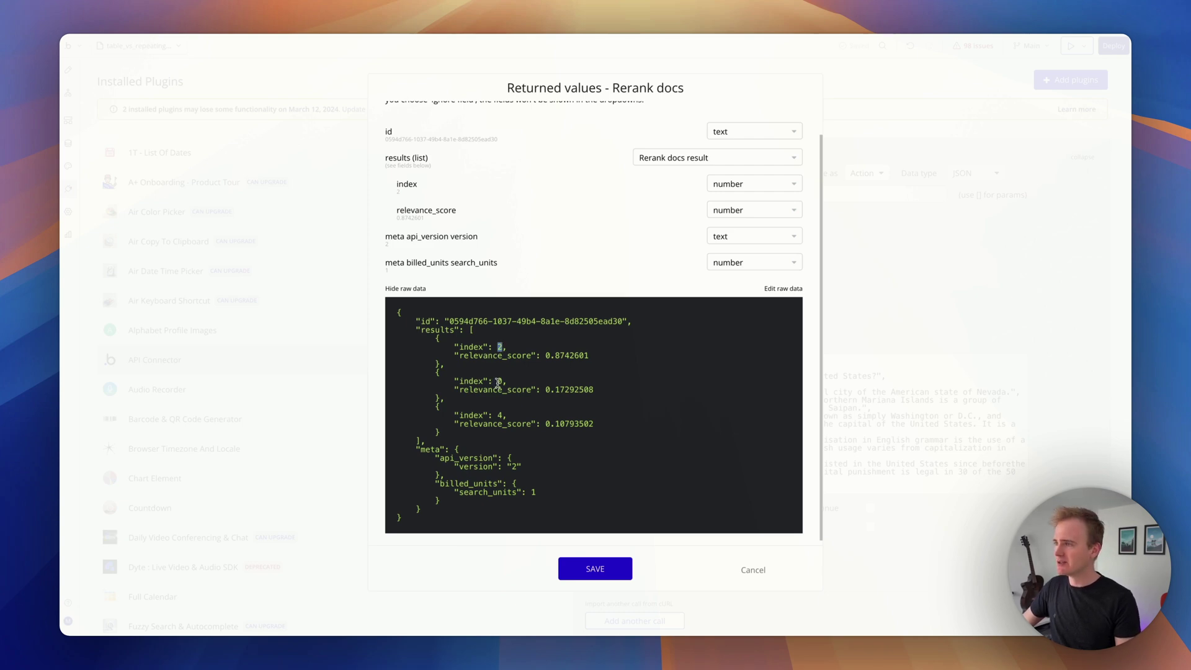
drag(496, 343, 594, 424)
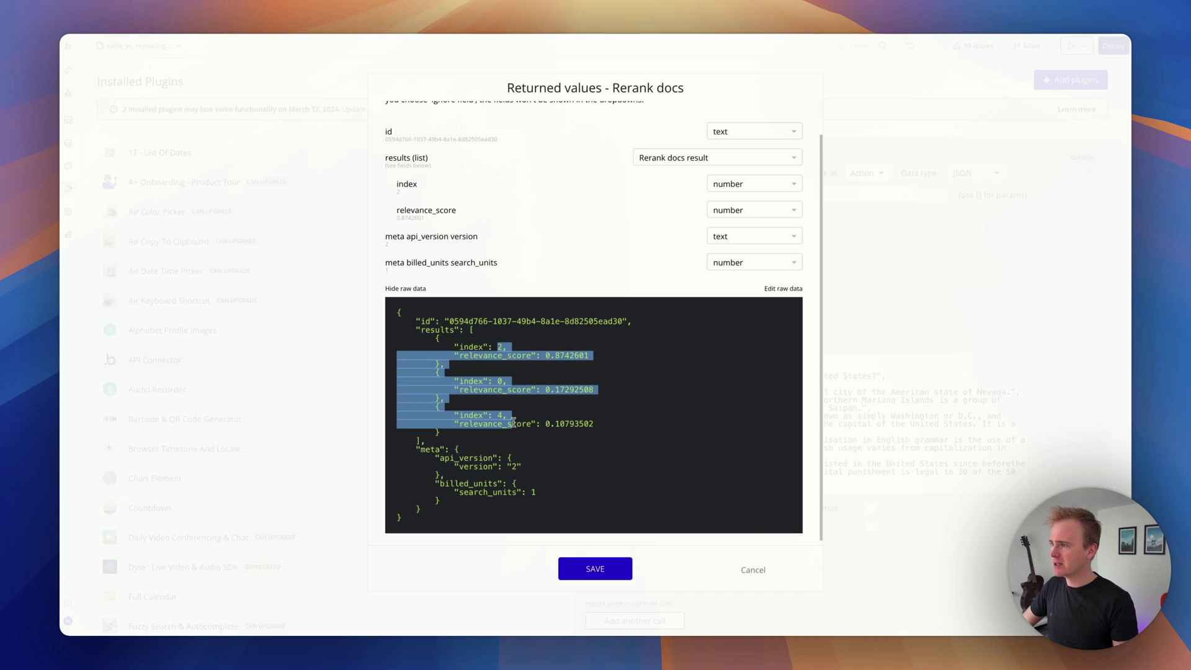
click(565, 454)
drag(497, 379, 500, 387)
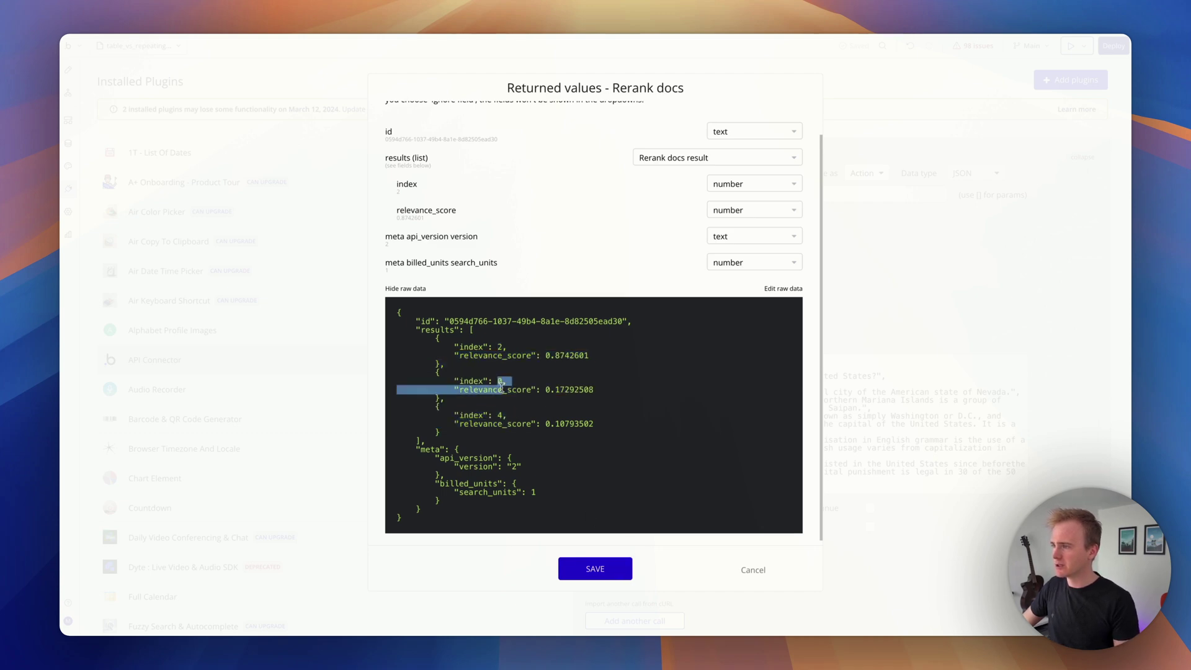
click(500, 380)
click(601, 575)
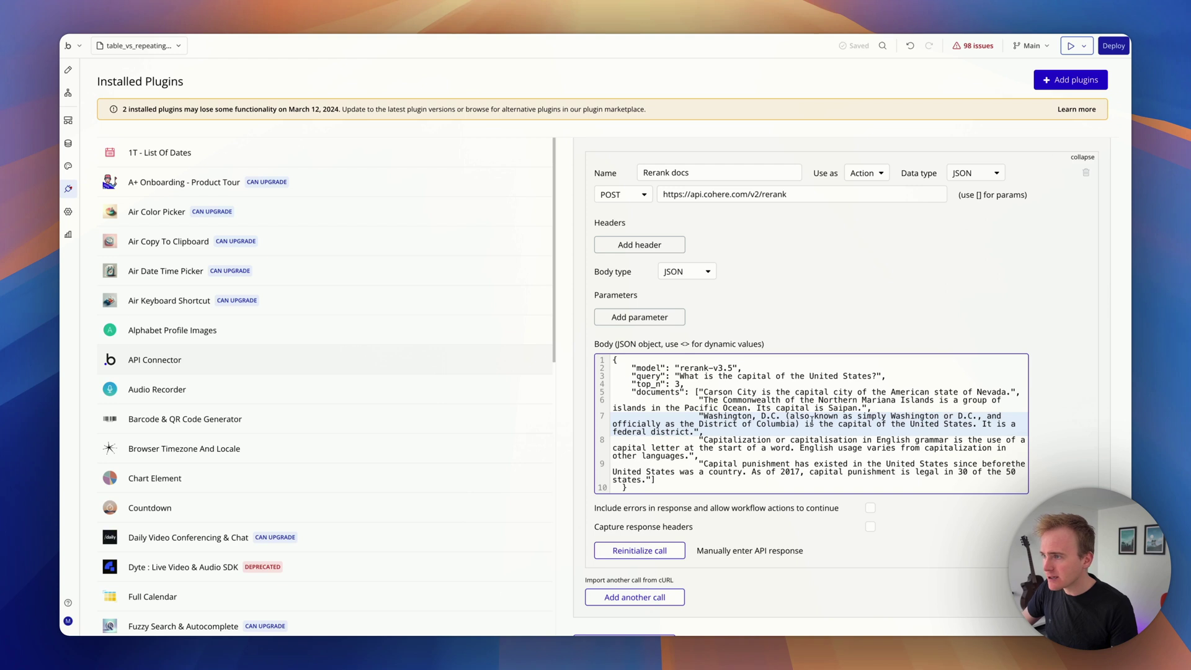
- Compare the sample query with the Washington, D.C. entry in the request body's documents array
drag(681, 375, 875, 375)
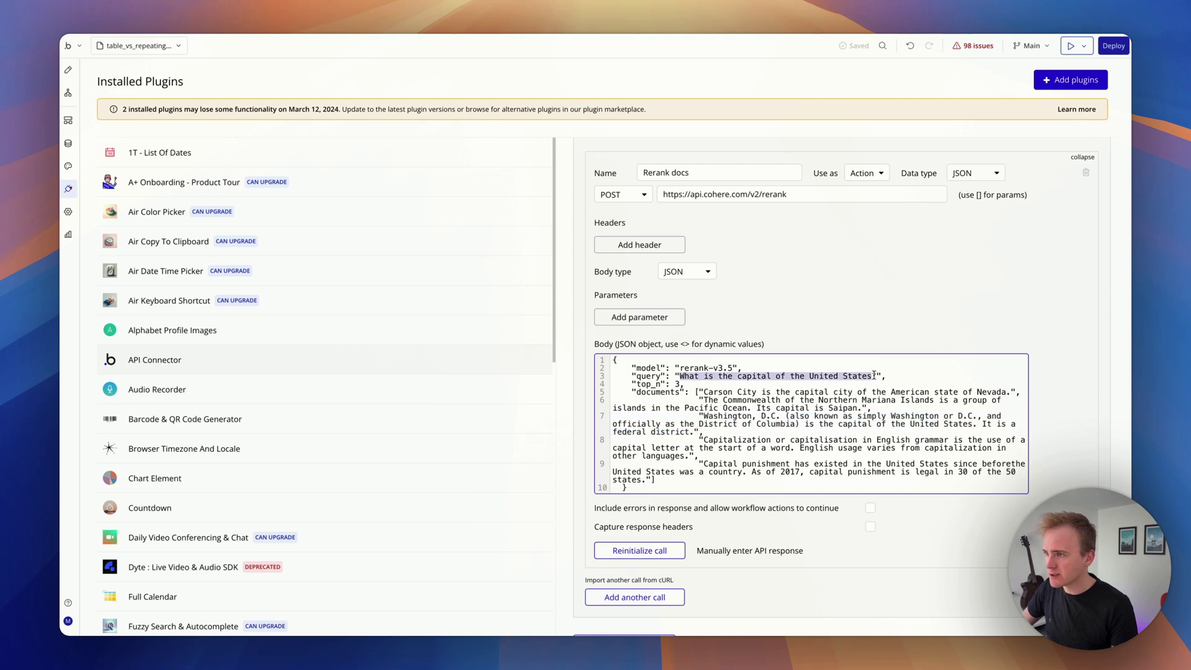
click(876, 376)
drag(699, 415, 697, 432)
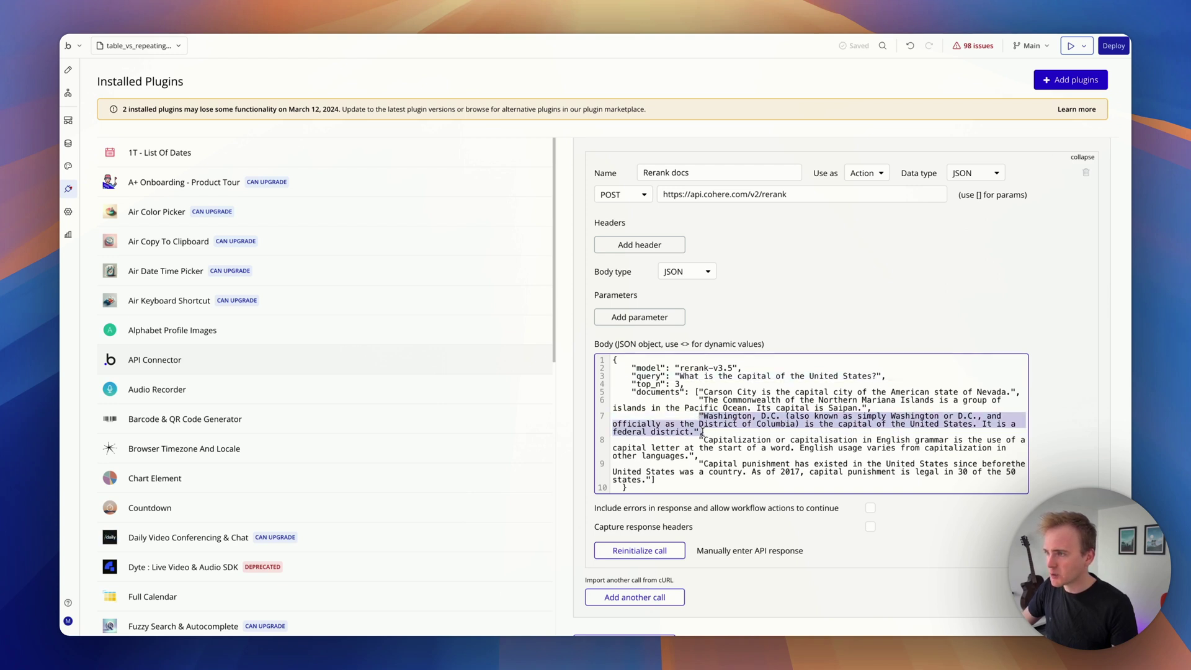
click(697, 431)
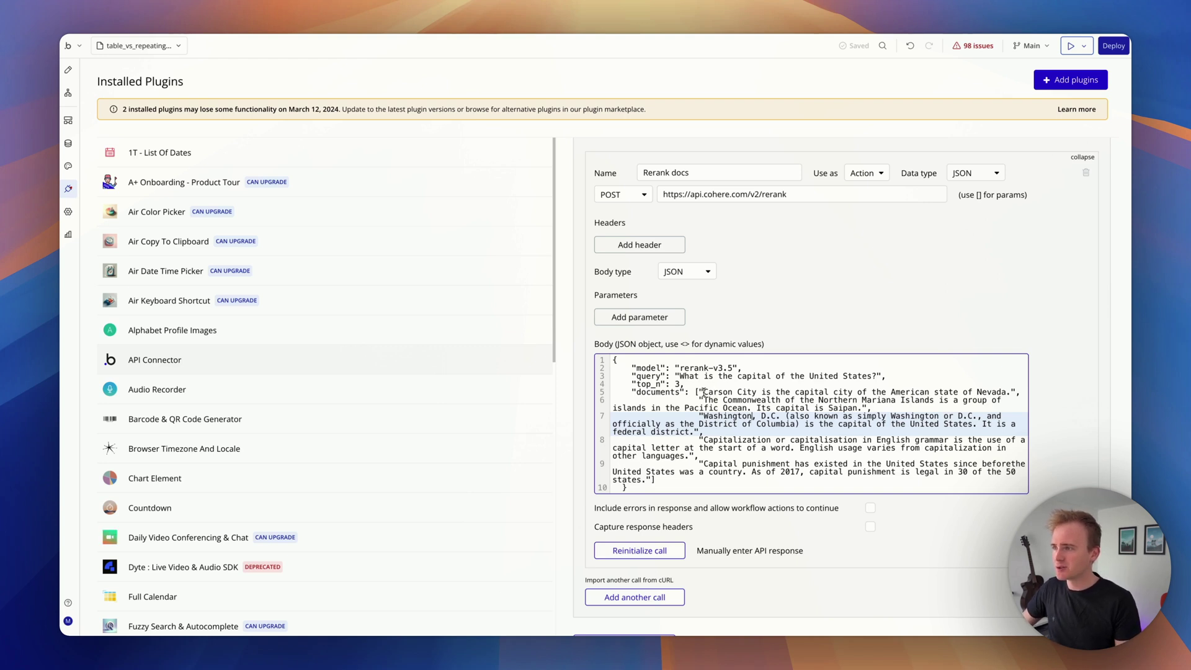
- Replace the query's sample text in the JSON body, including its quotation marks, with the dynamic parameter <query>
drag(675, 375, 881, 378)
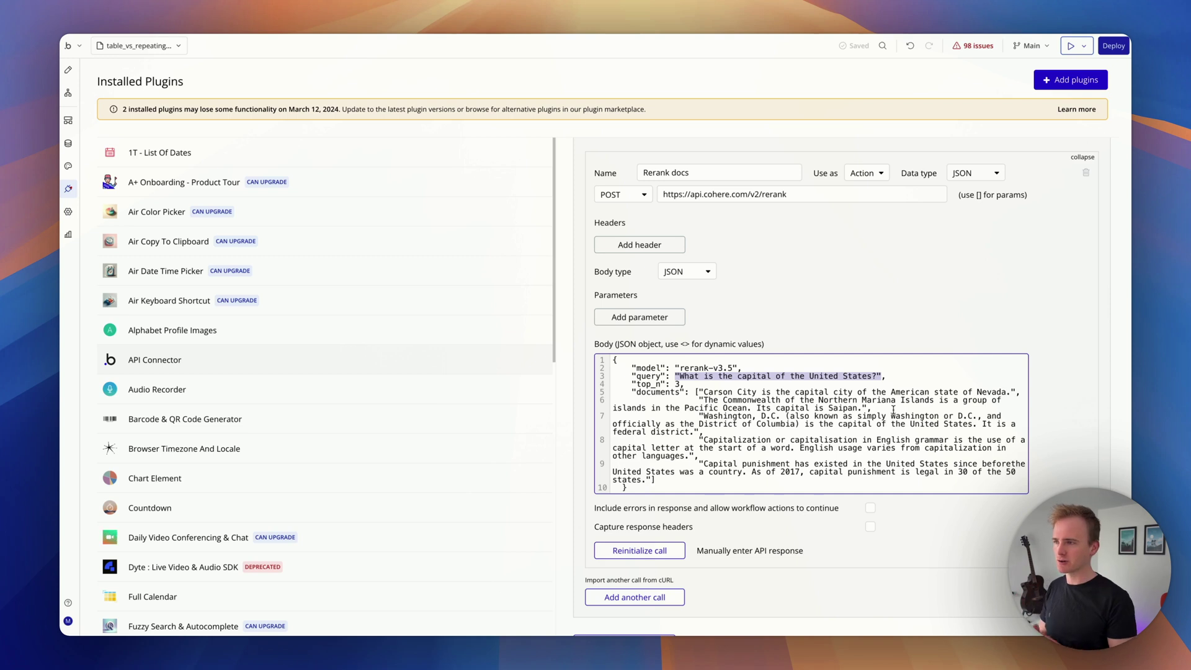
text(<query>,)
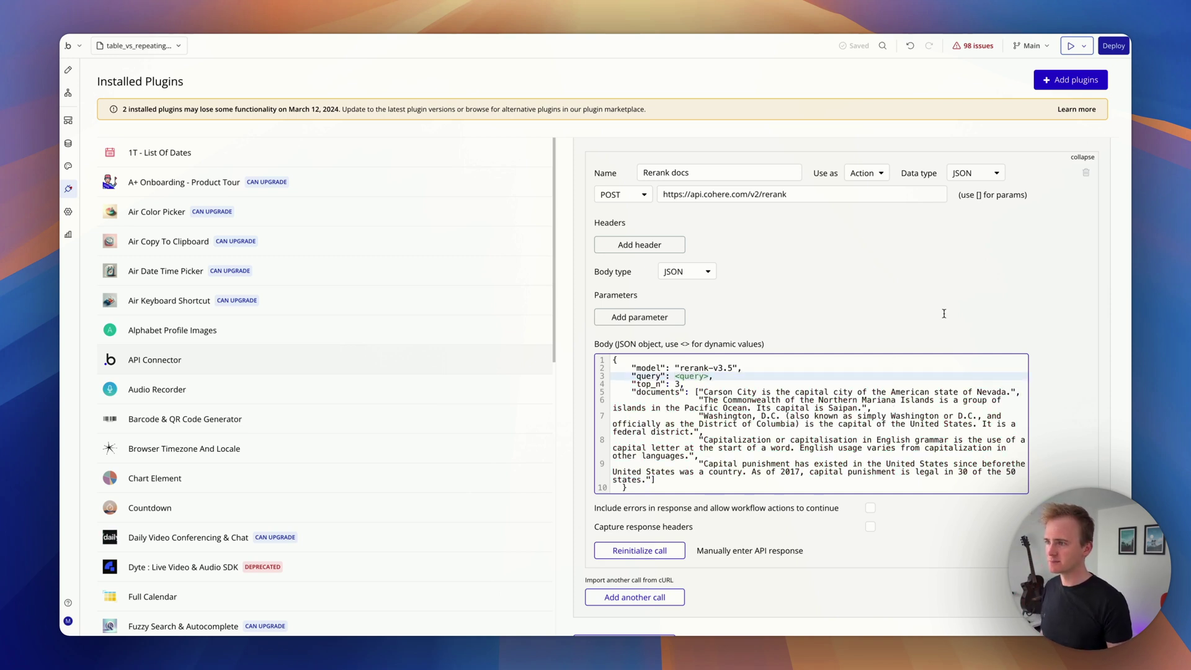
click(931, 289)
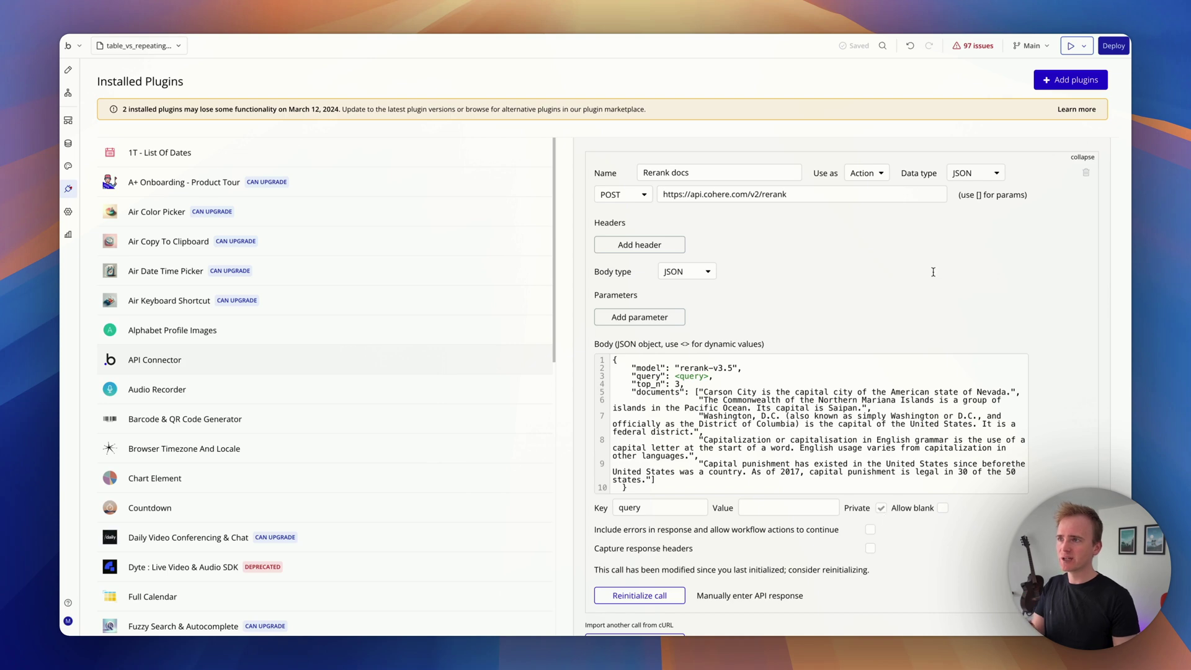
- Make the query parameter of the Rerank docs call non-private
scroll(933, 270, up, 3)
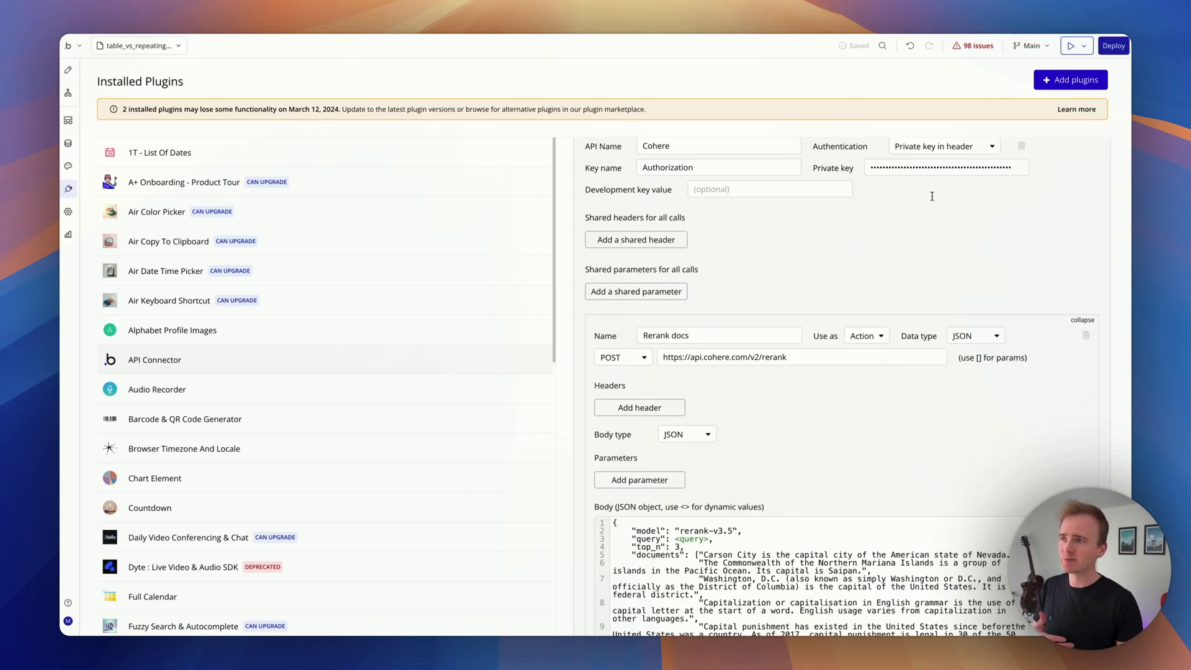
scroll(946, 290, down, 5)
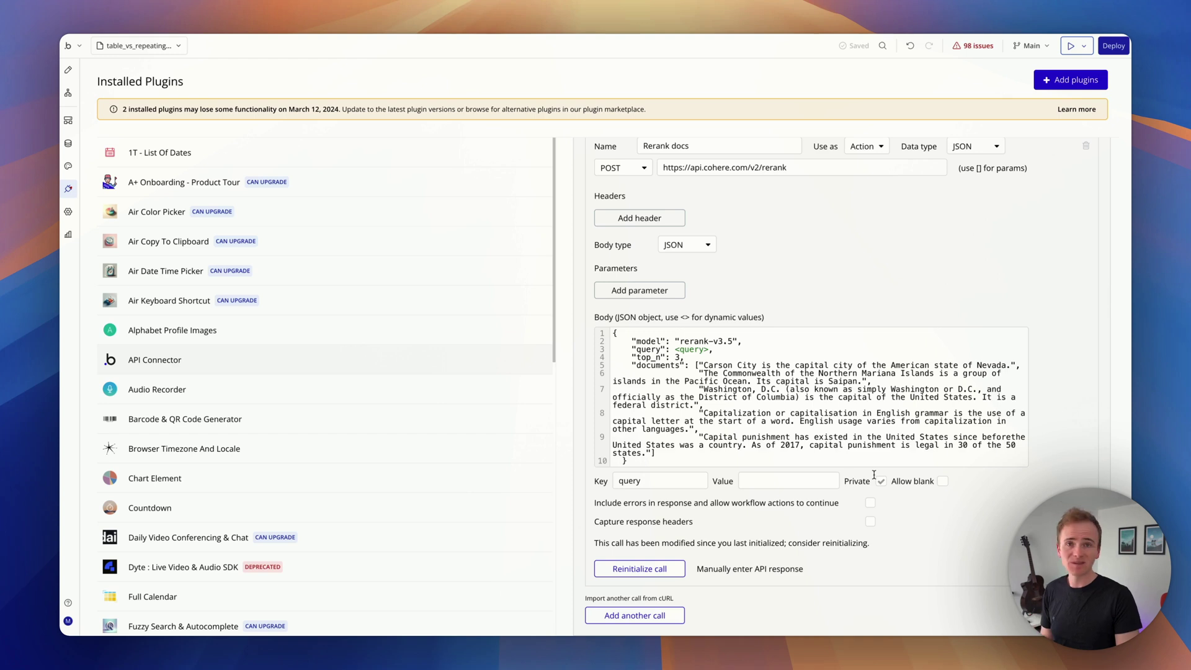
click(881, 482)
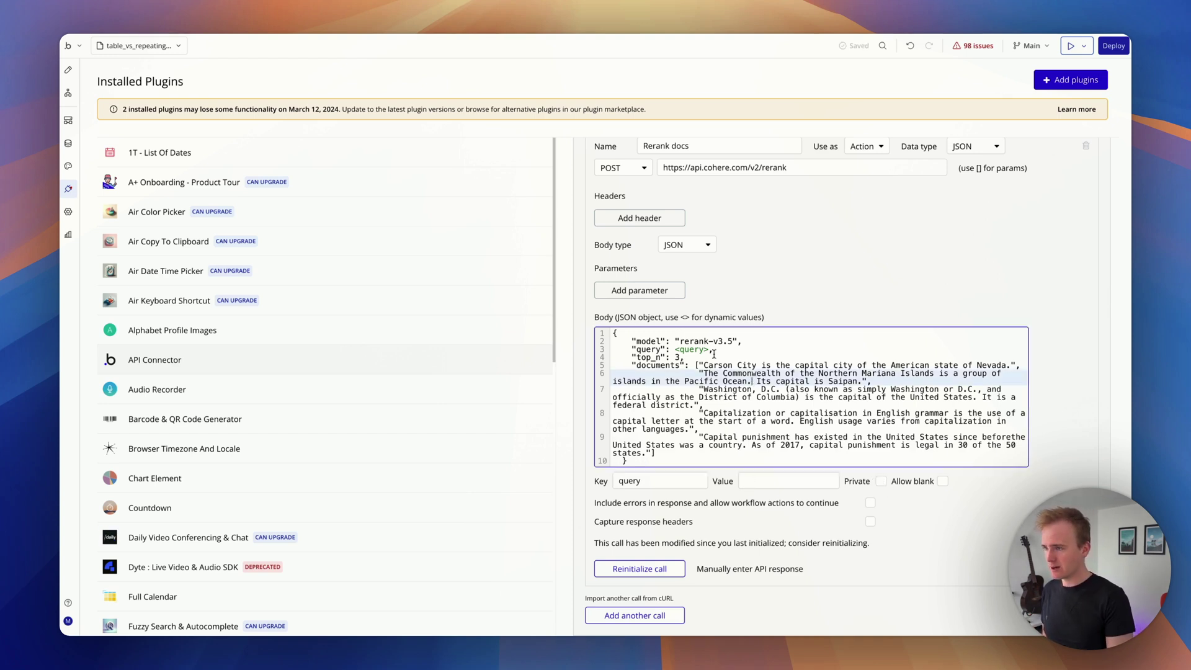
- Set the query parameter's value to "What is the capital of the USA", including the quotation marks
click(748, 481)
text(")
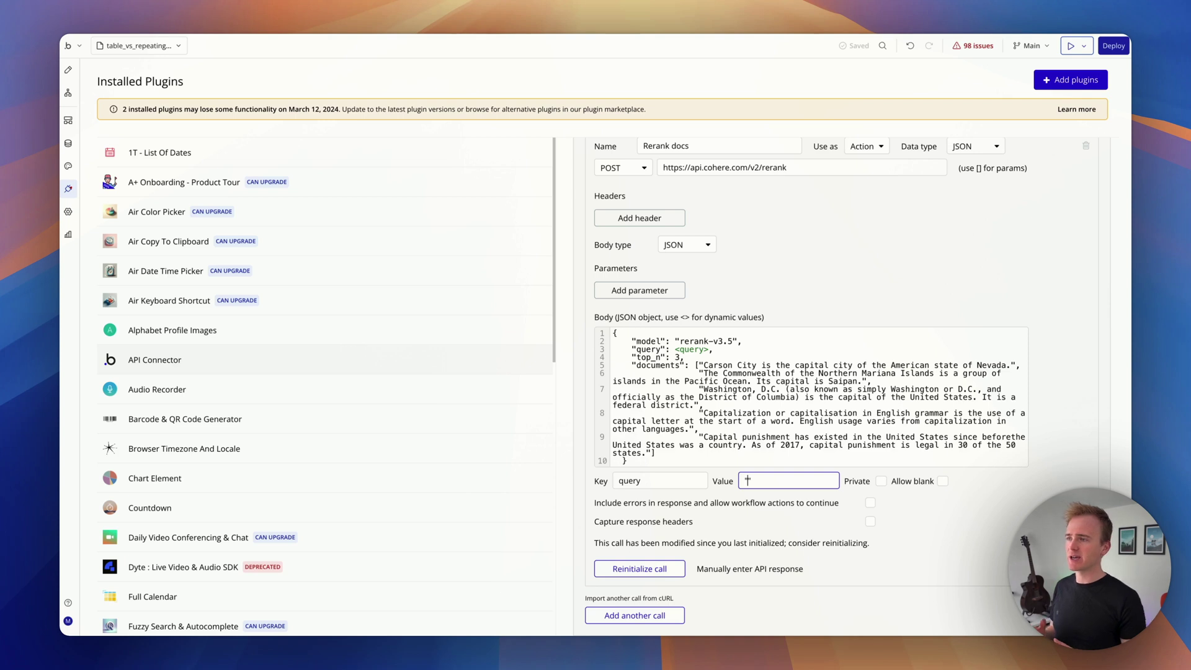
text(")
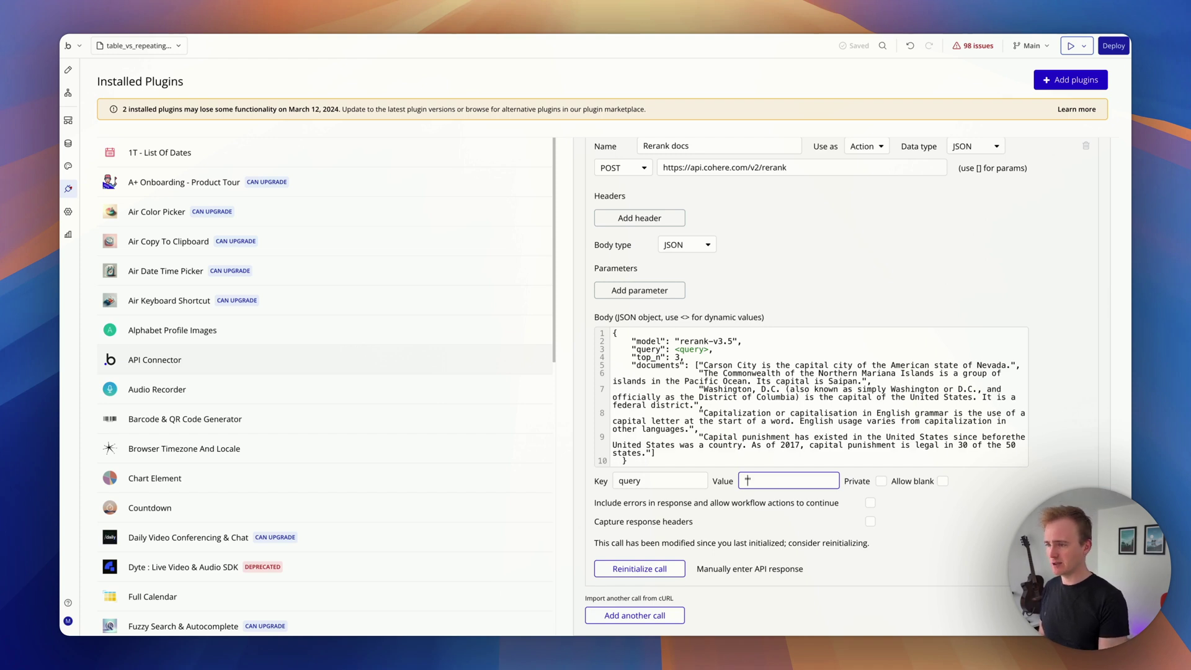
text(What is hte)
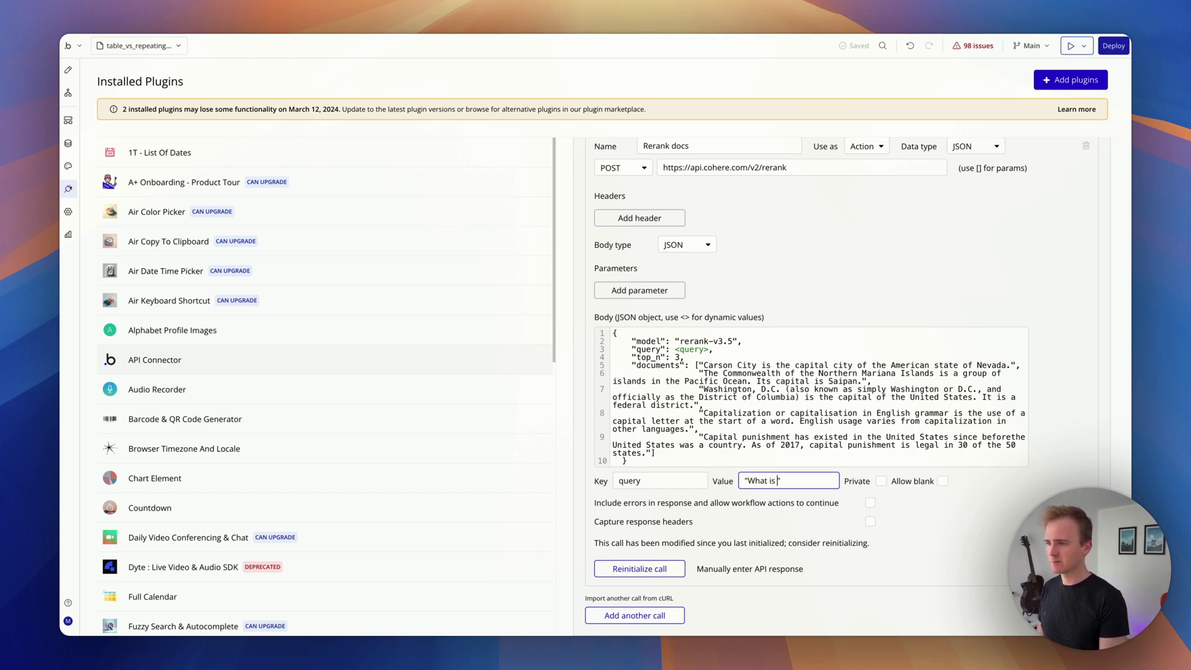
text(the capital of the)
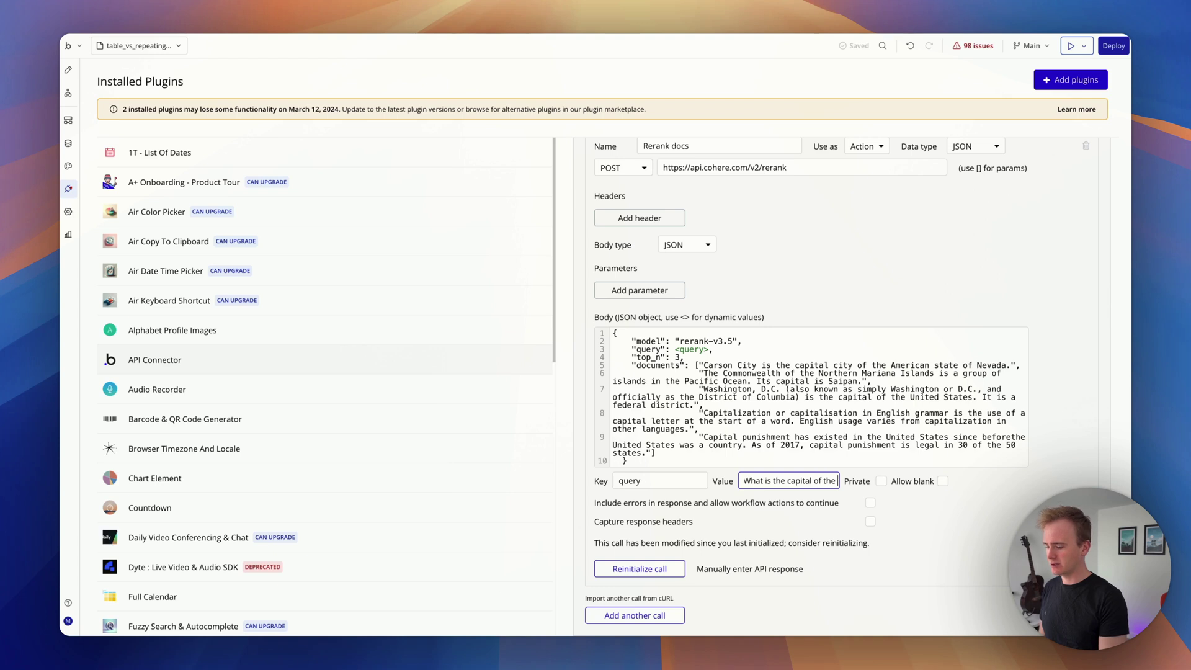
text( USA")
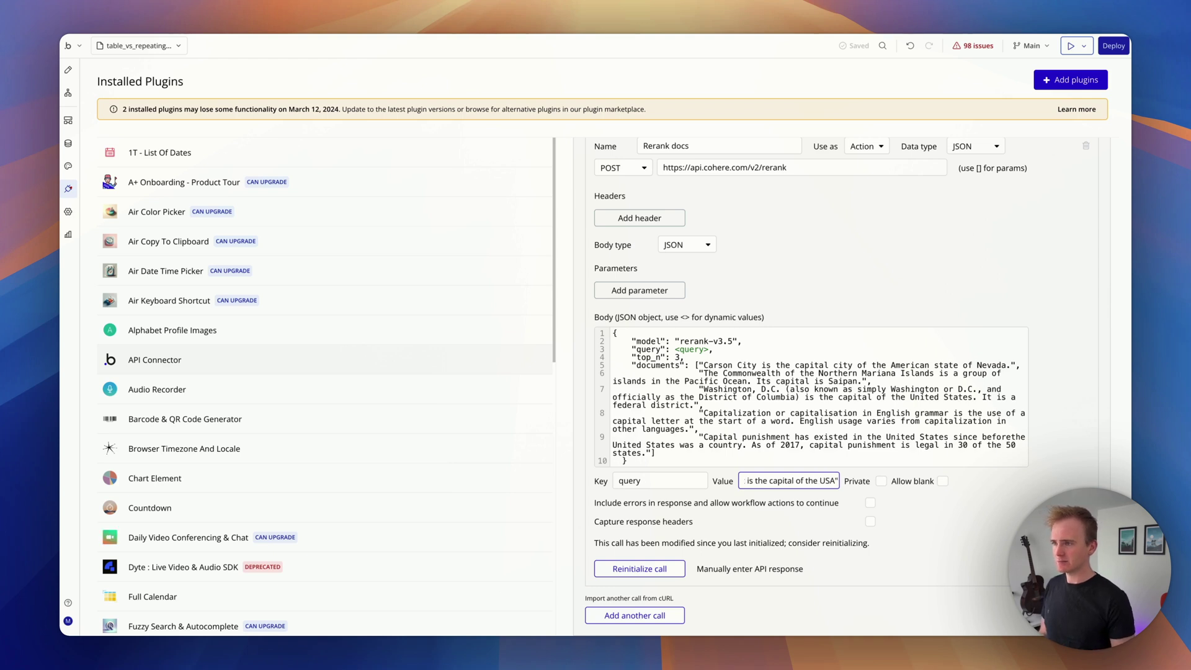
- Examine how the documents array in the JSON body brackets, quotes and comma-separates its entries
click(732, 380)
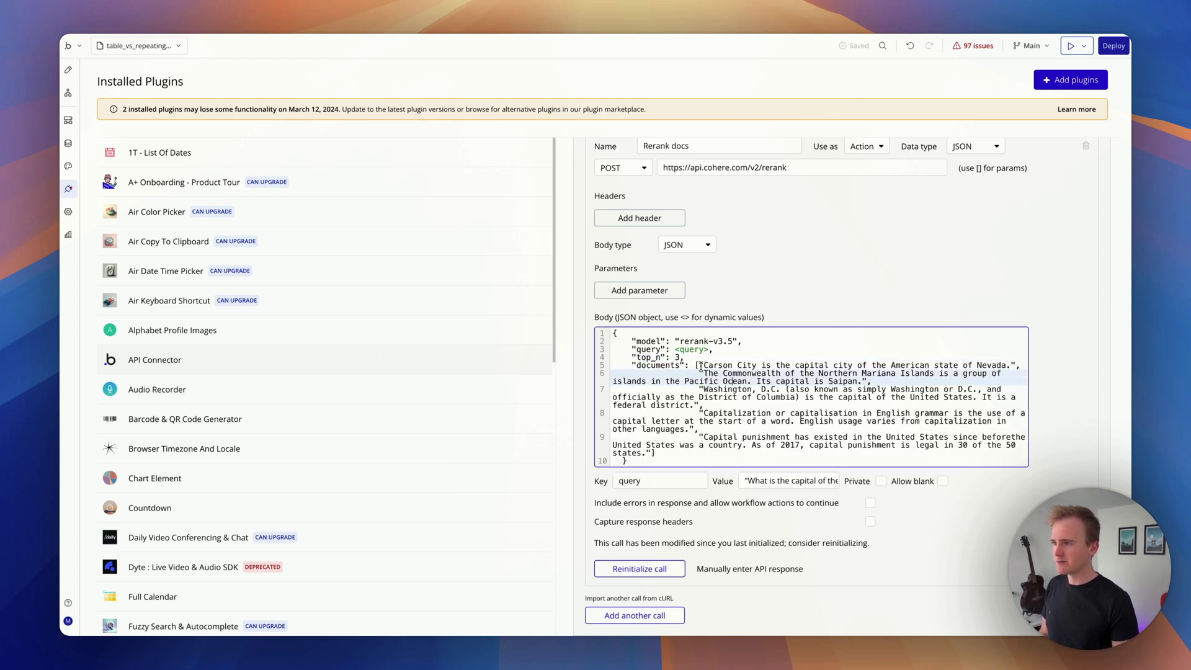
drag(698, 365, 704, 369)
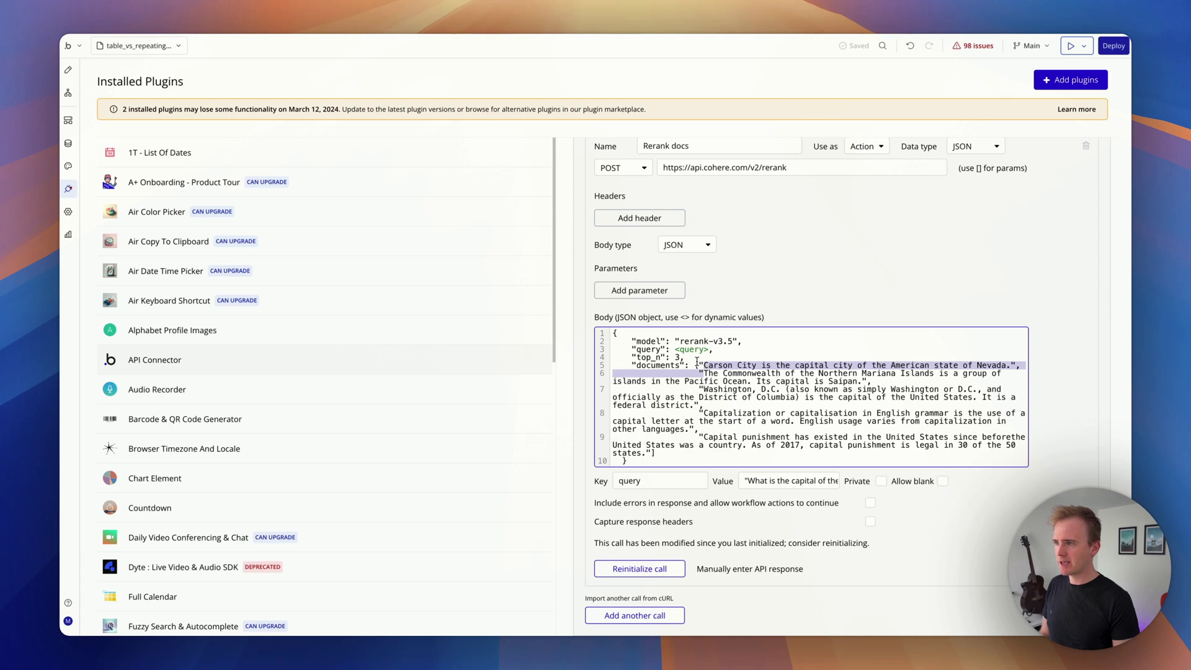
click(695, 365)
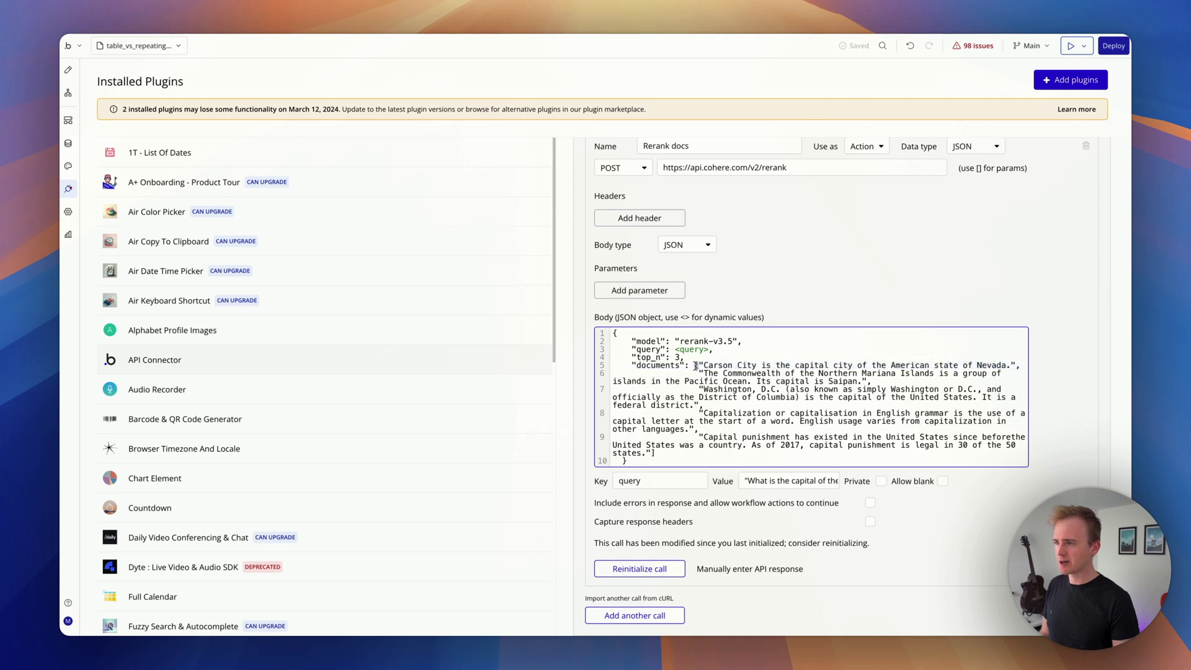
click(695, 365)
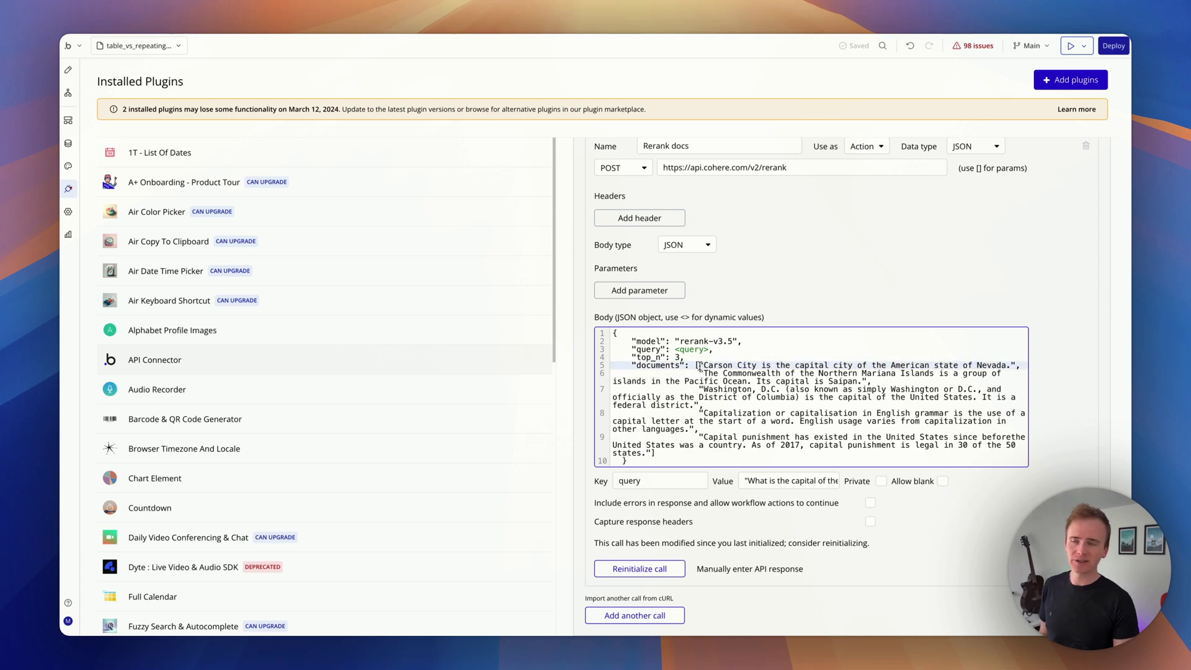
drag(697, 366, 869, 381)
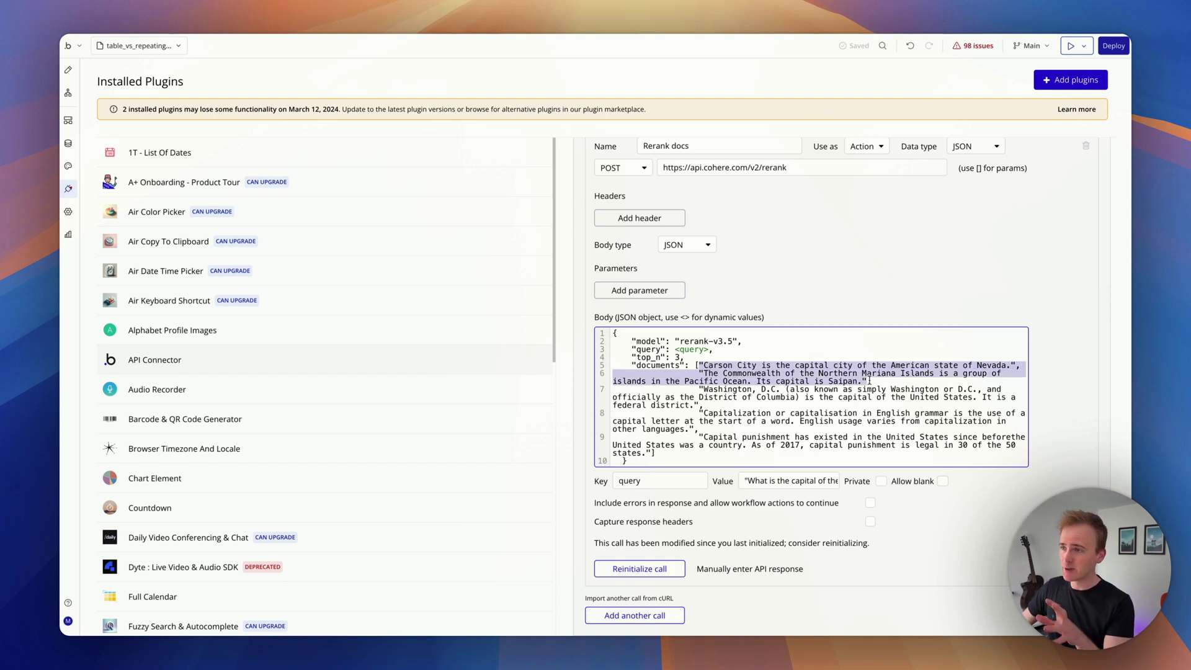
click(869, 380)
text(,)
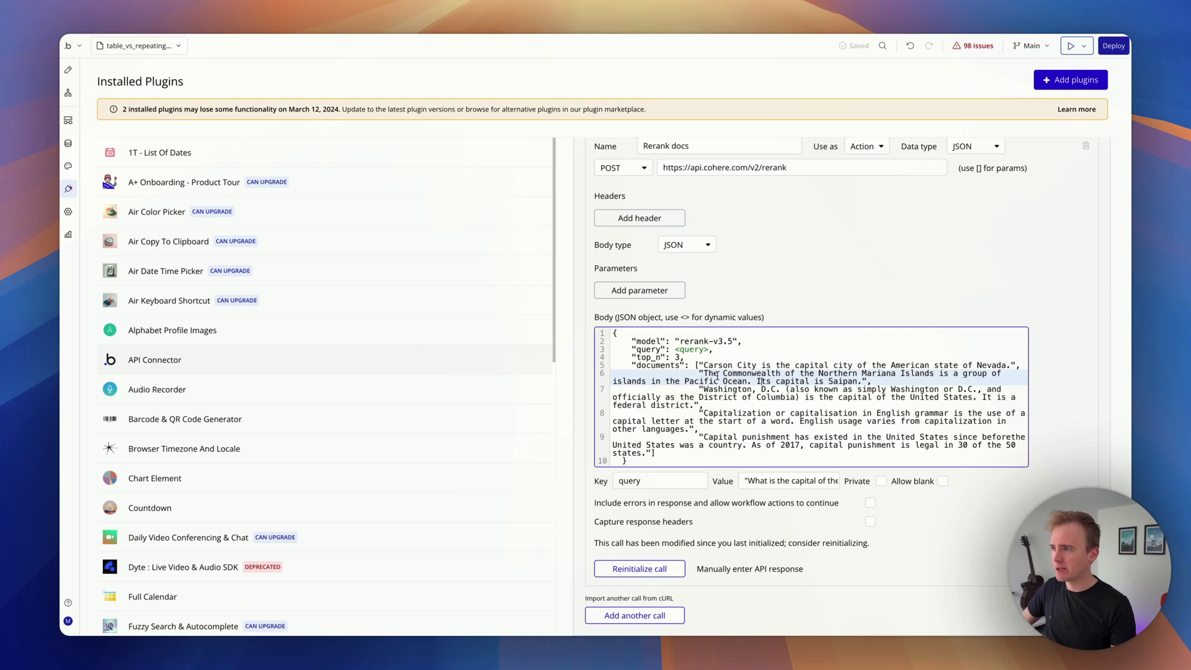
- Replace all sample entries inside the documents array's brackets with the dynamic parameter <list of docs>
drag(698, 365, 651, 454)
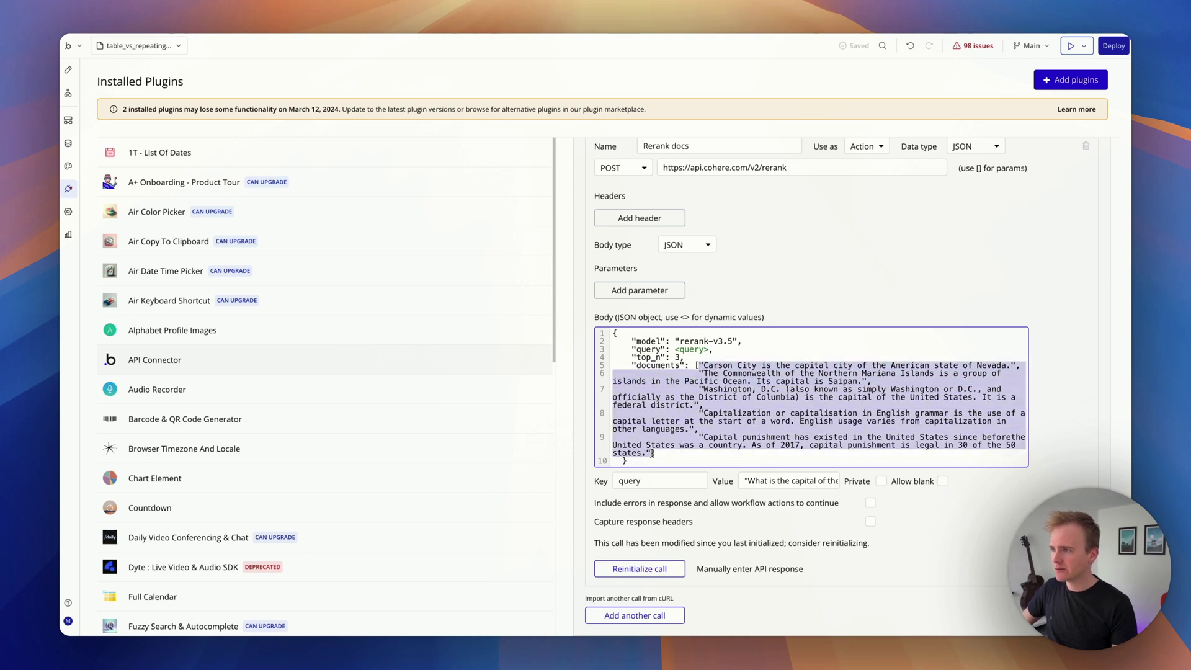
key(BackSpace)
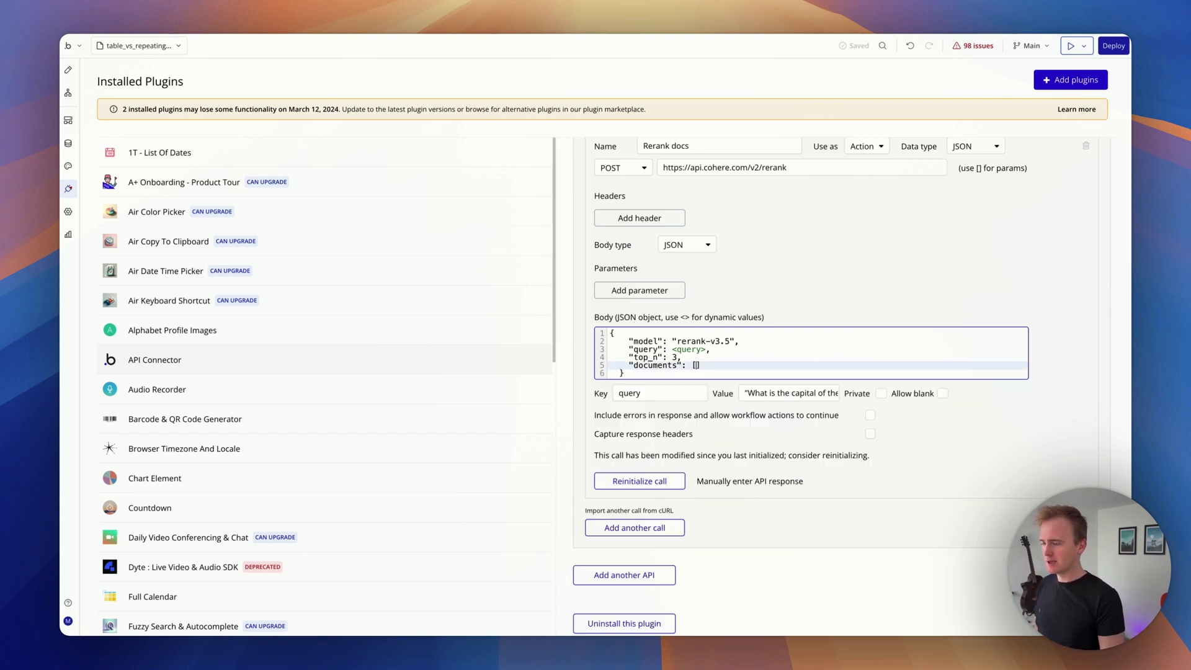
text(<list of docs>)
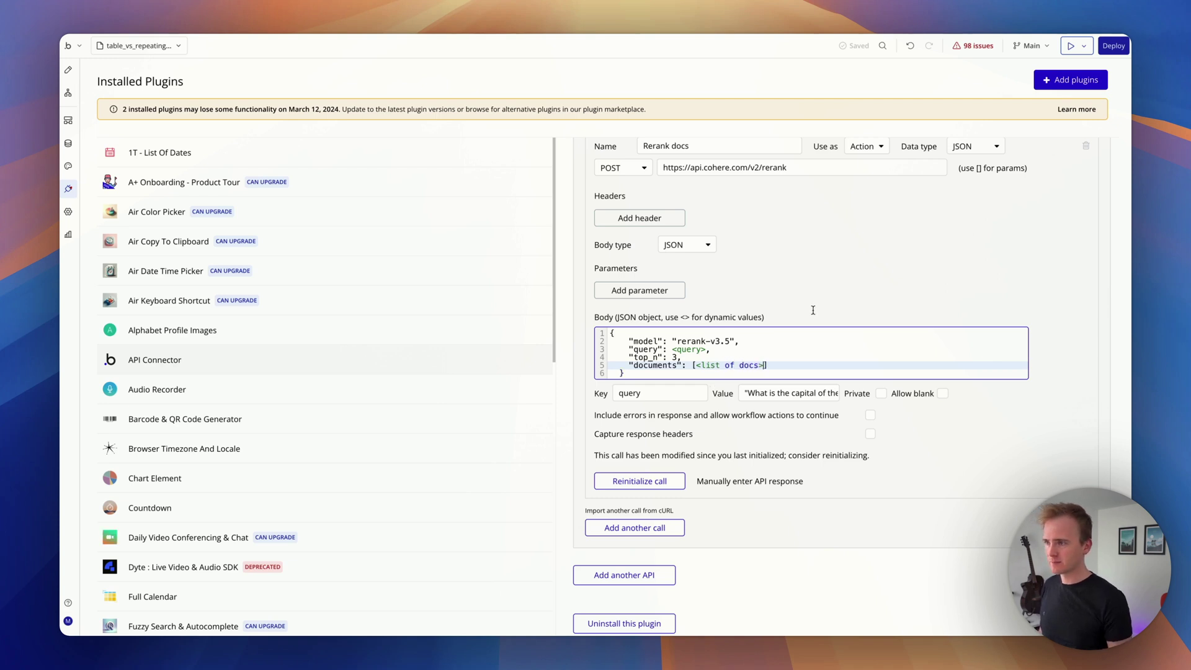
click(806, 435)
- Make the list of docs parameter non-private and set its value to "Washington", including the quotation marks
click(880, 415)
click(881, 415)
click(775, 414)
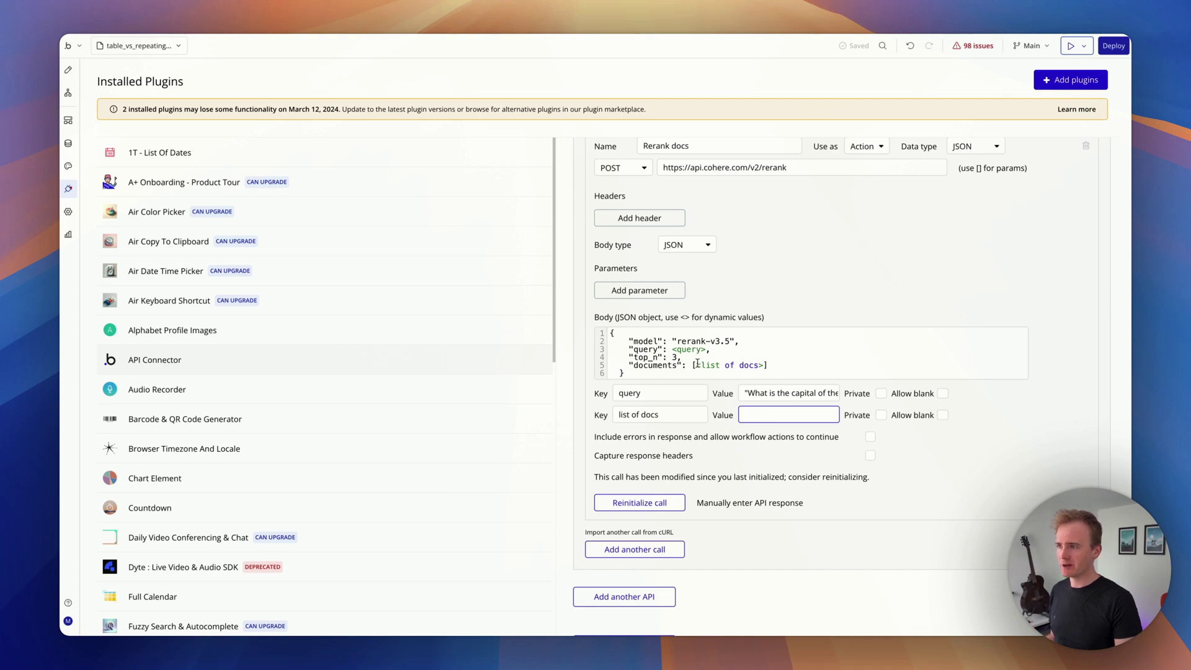
click(764, 365)
click(764, 415)
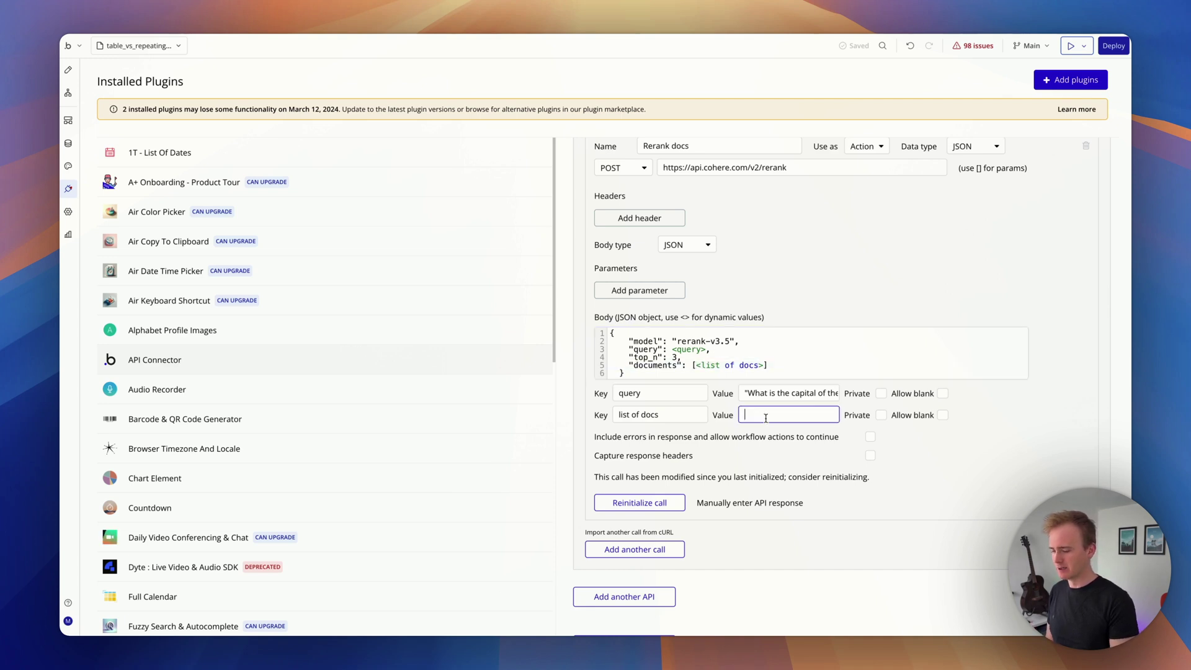
text(")
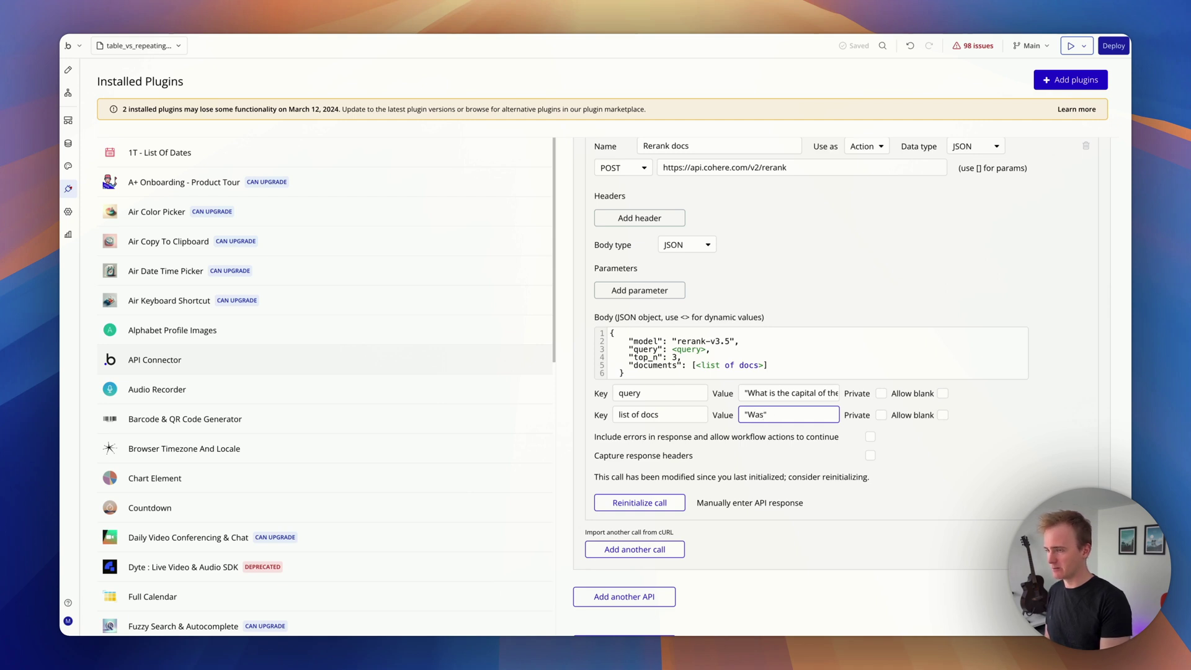
text(Wasjhhingto)
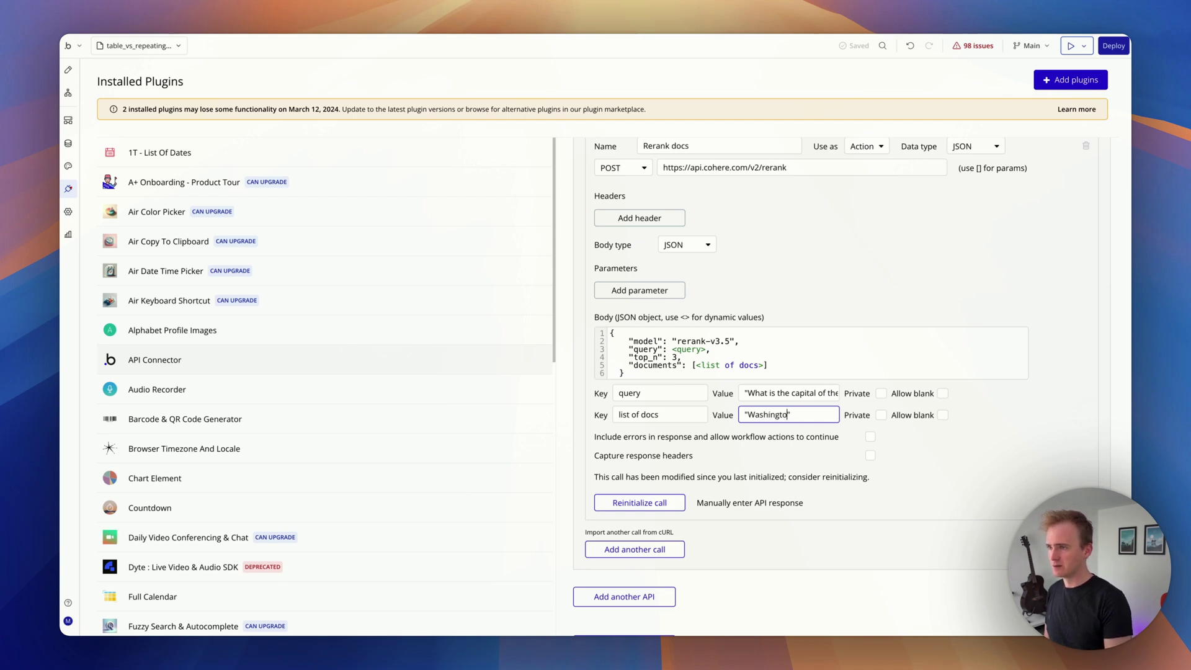
text(n)
- Reinitialize the Rerank docs call, view the raw response data and save the returned values
click(639, 503)
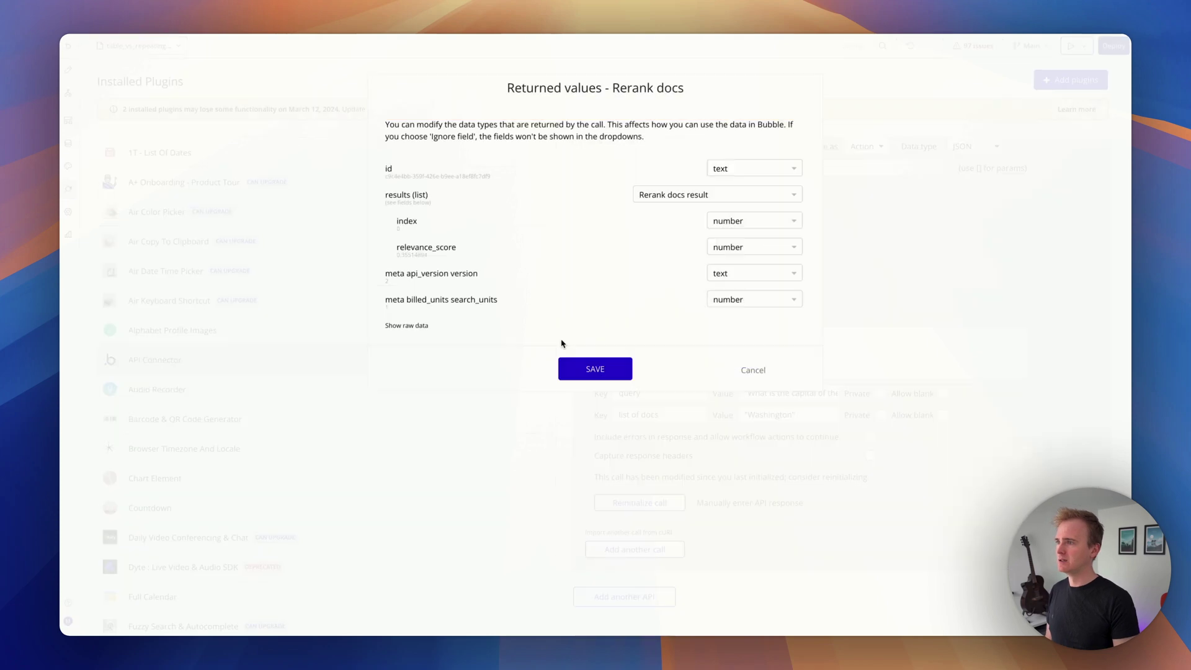
click(416, 326)
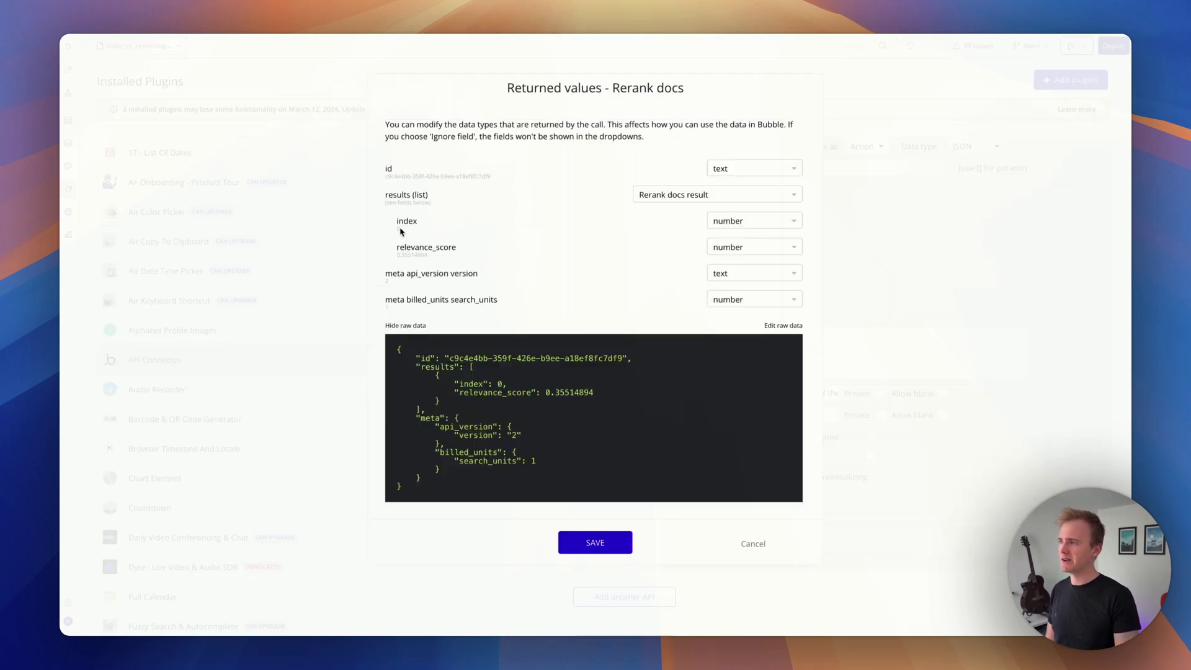
click(589, 545)
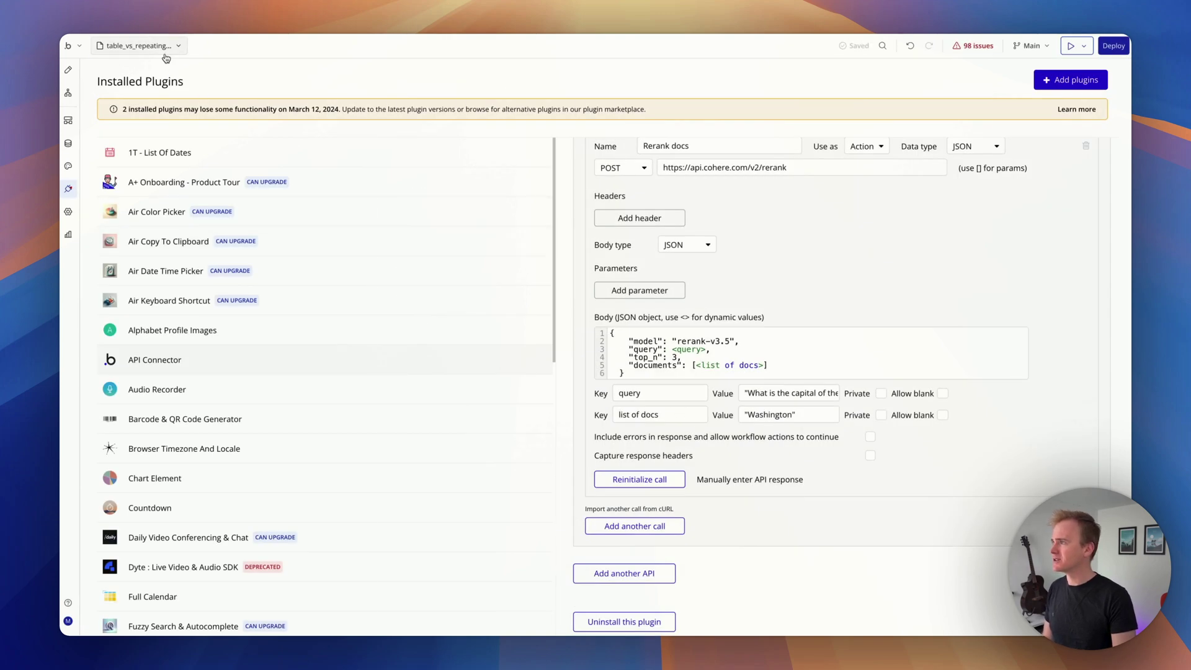
- Create a new web page named rerank without cloning an existing page
click(141, 46)
click(345, 75)
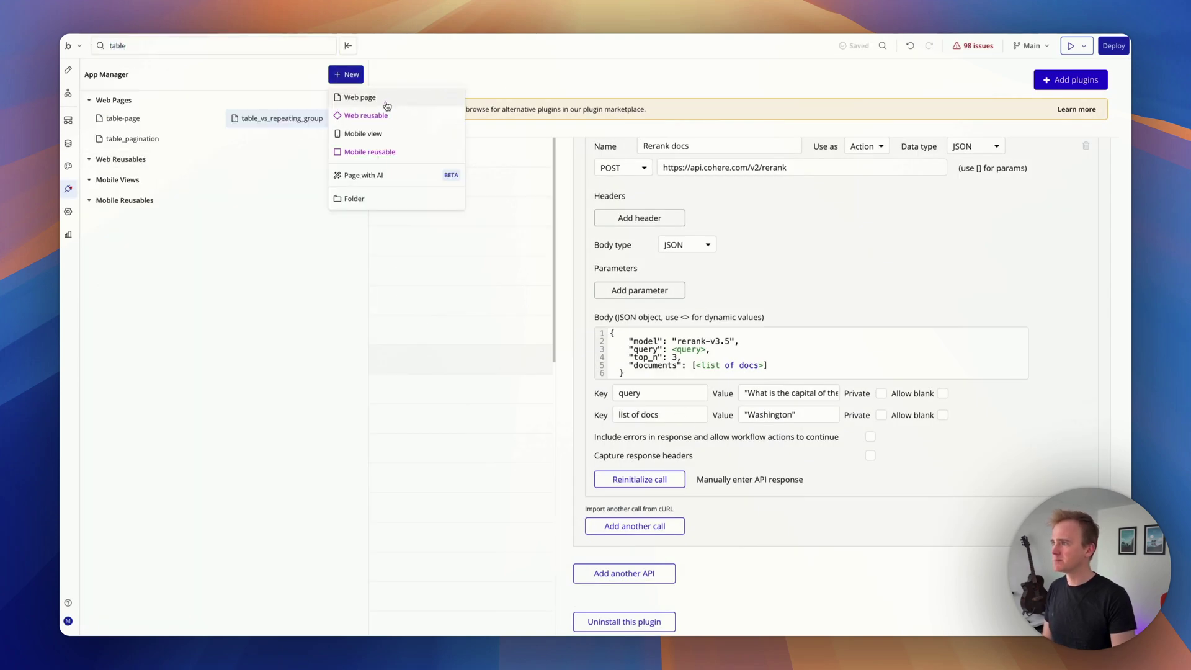
click(372, 97)
text(rere)
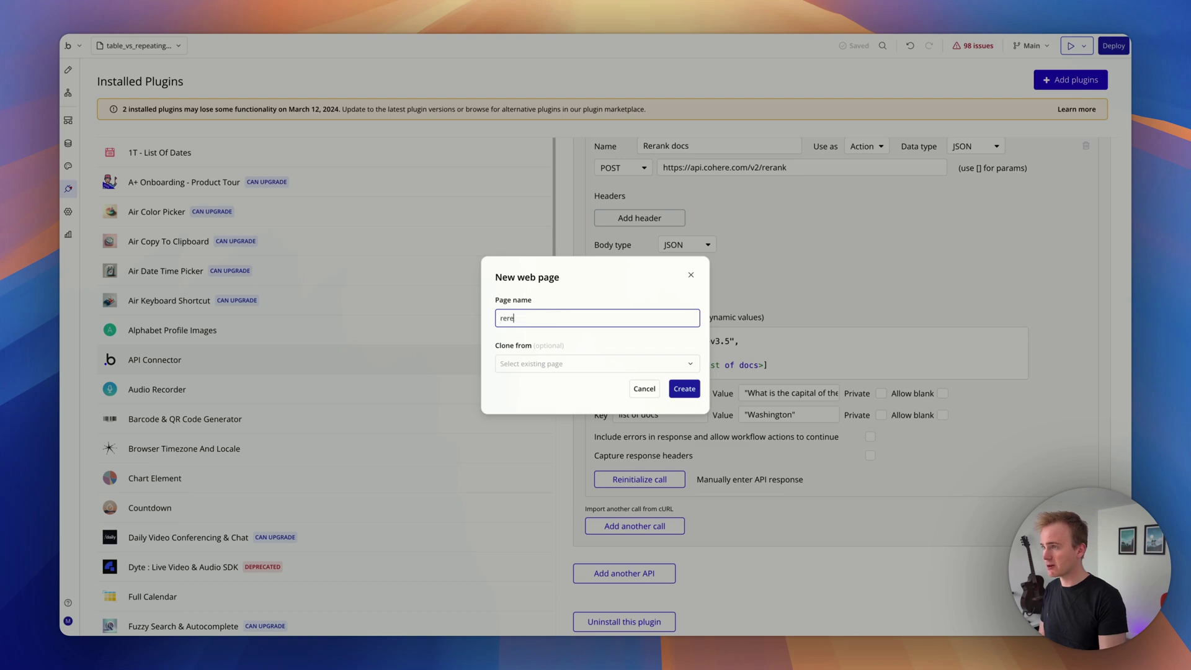
text(ank)
key(BackSpace)
key(BackSpace)
key(BackSpace)
key(BackSpace)
text(ank)
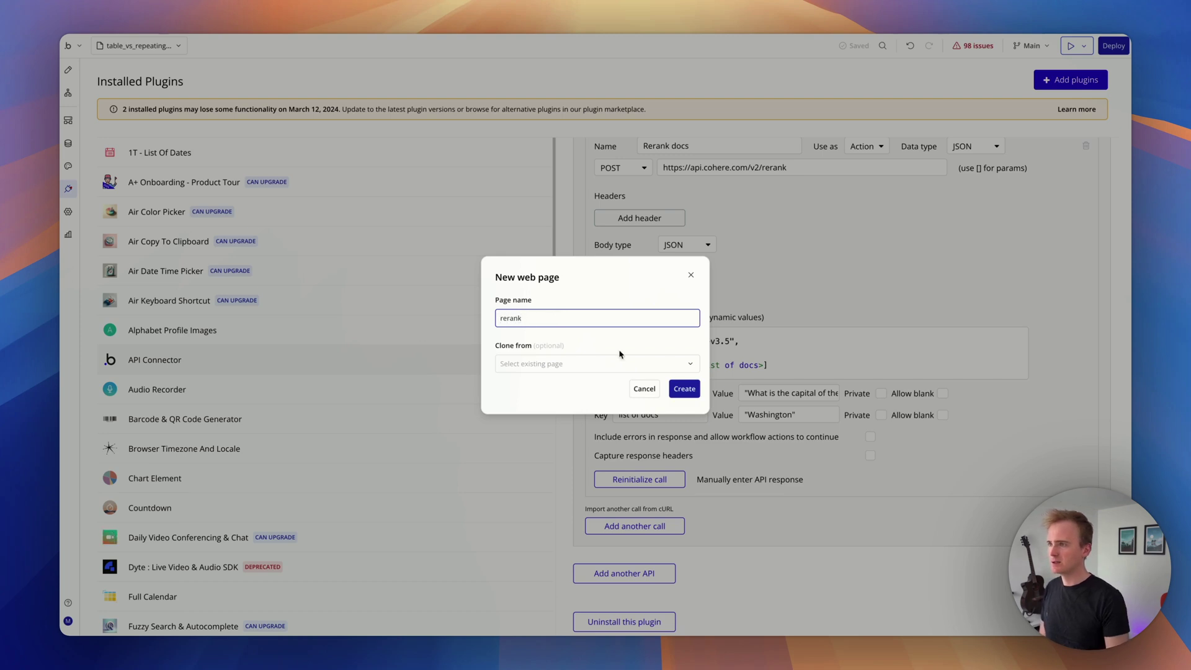
click(684, 388)
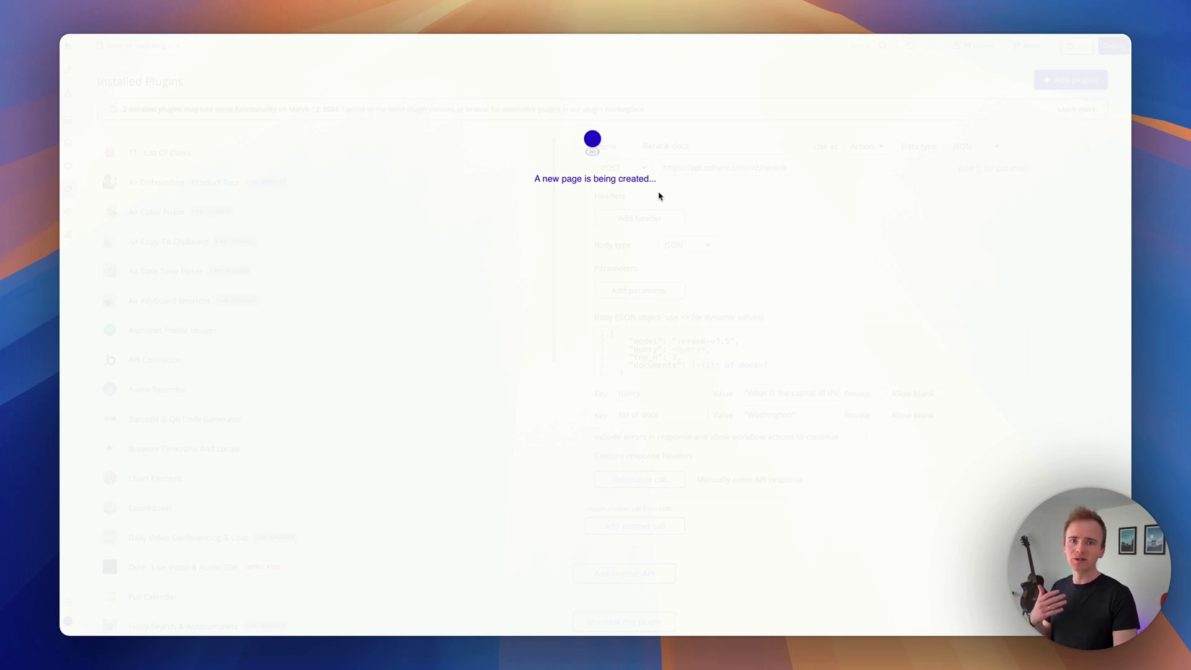
double_click(658, 193)
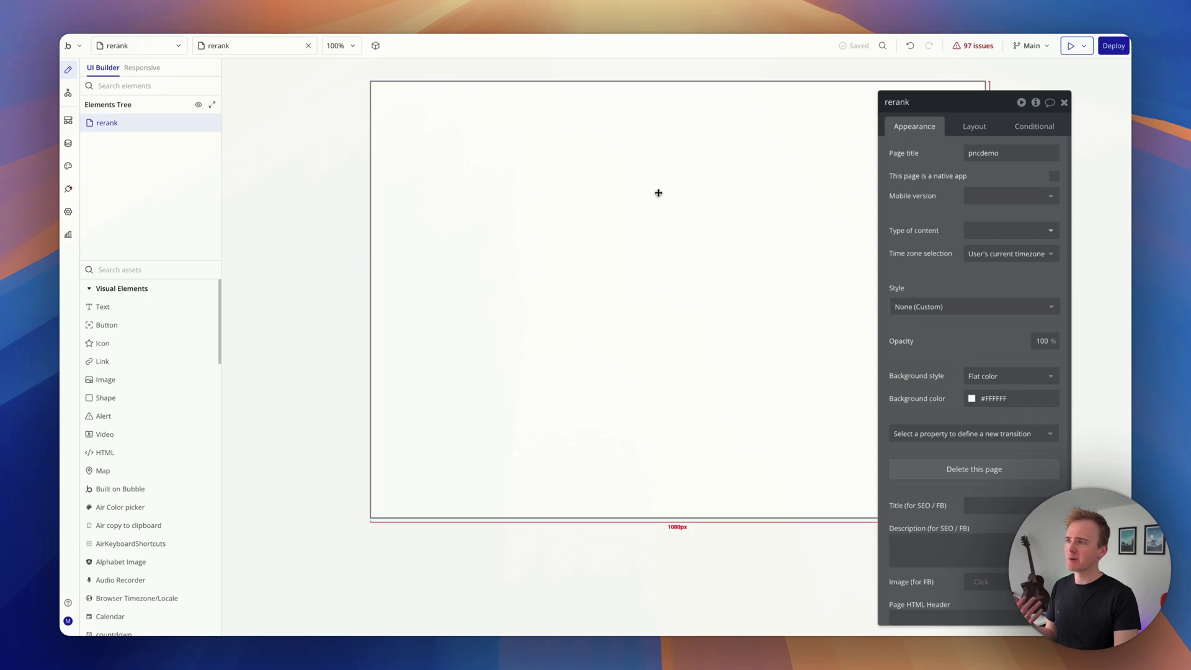
click(972, 126)
click(986, 152)
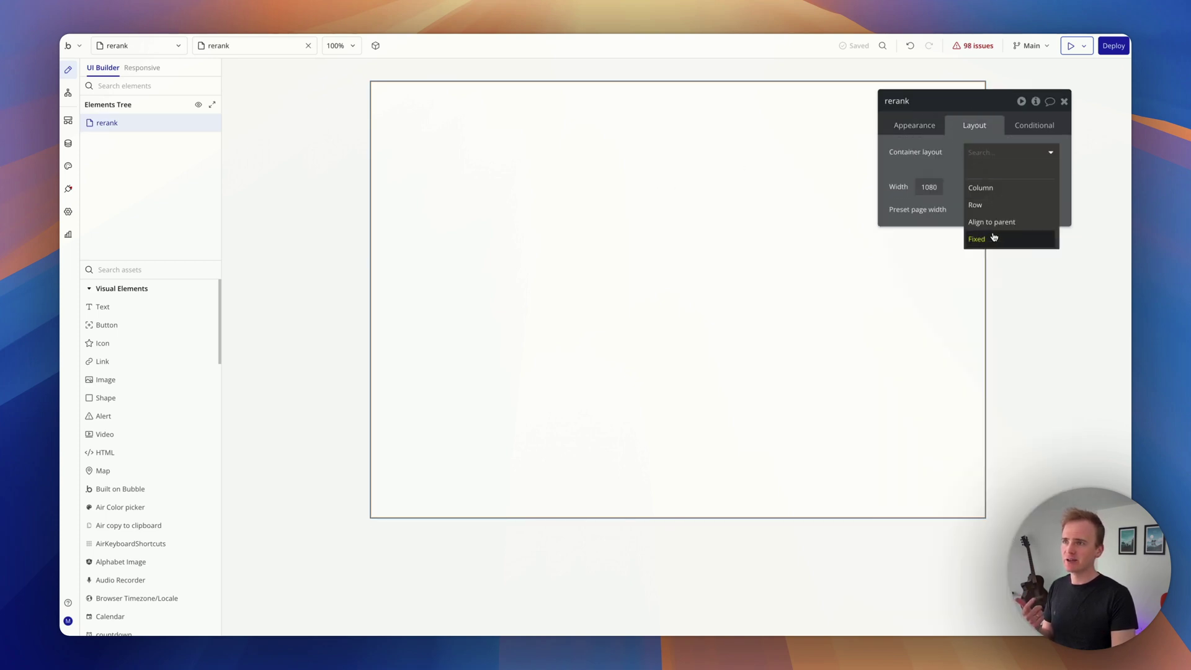
click(859, 197)
- Place an Input element near the top centre of the rerank page with the placeholder "User query"
click(133, 272)
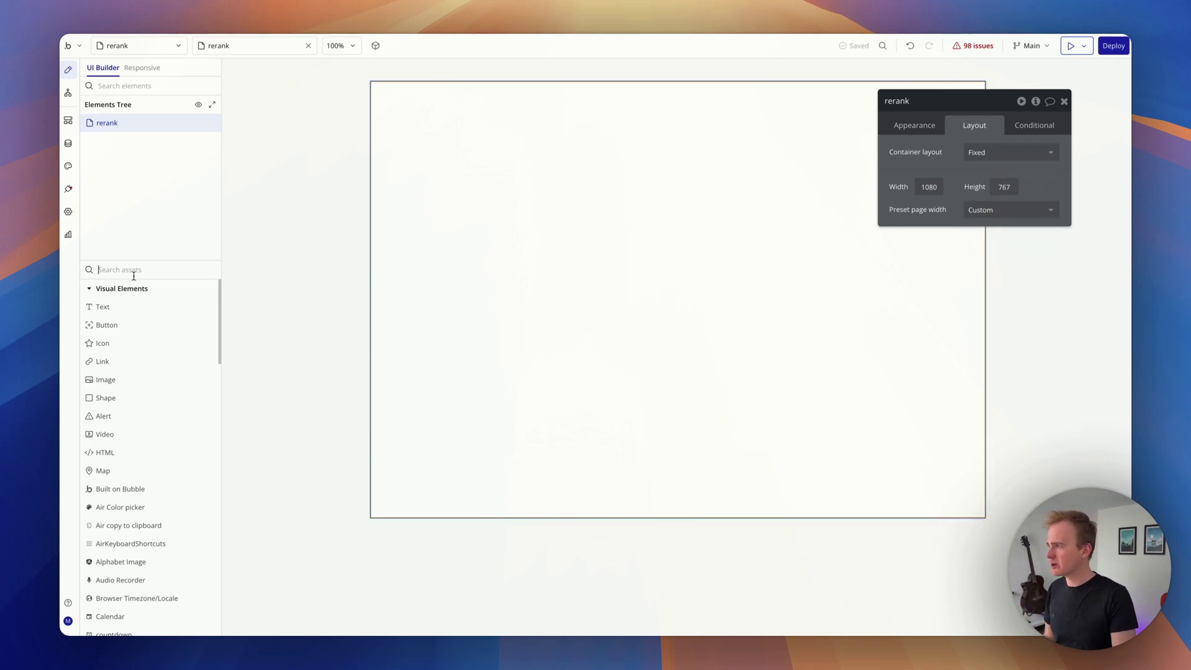
text(npu)
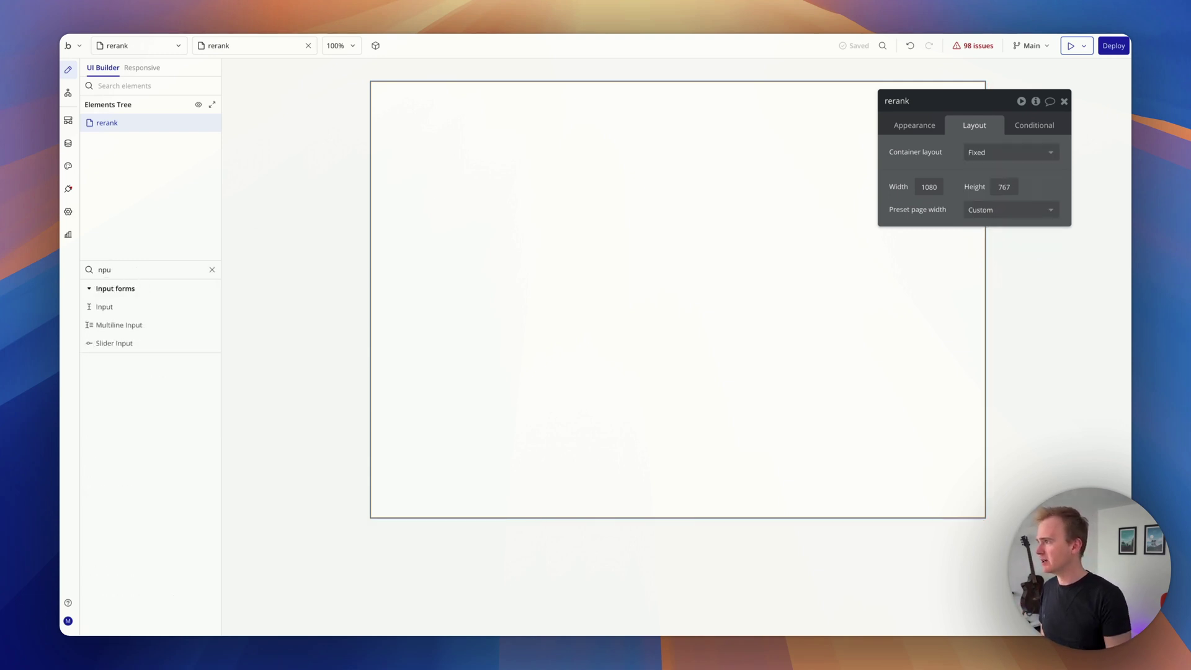
drag(104, 307, 608, 142)
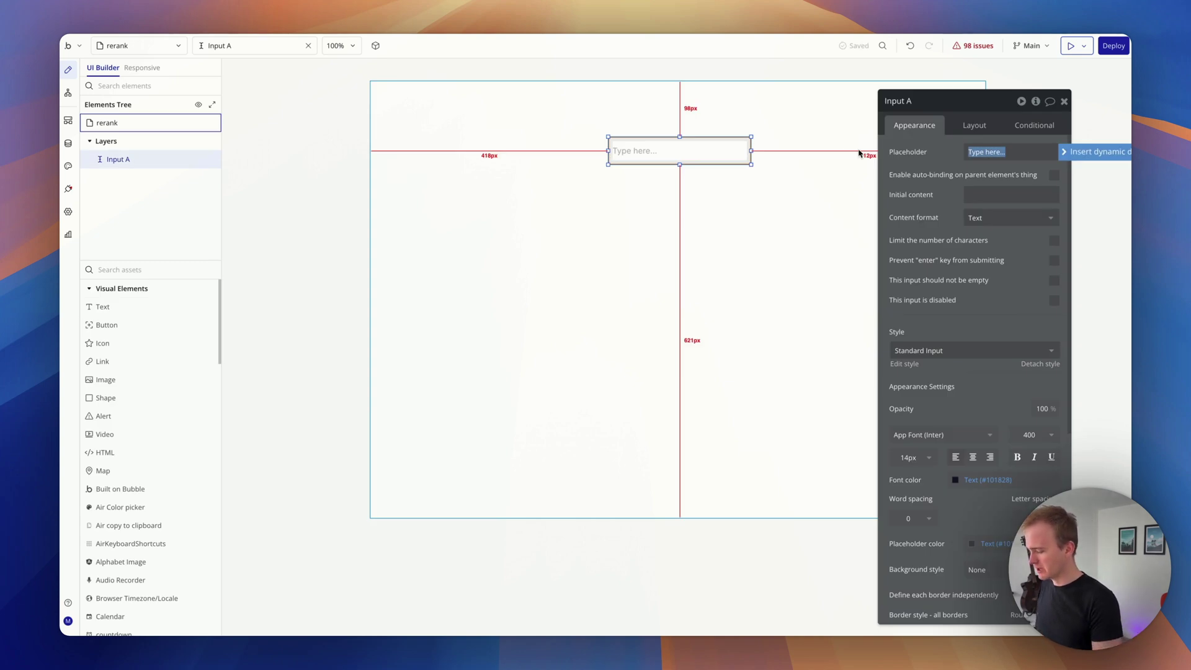
text(User query)
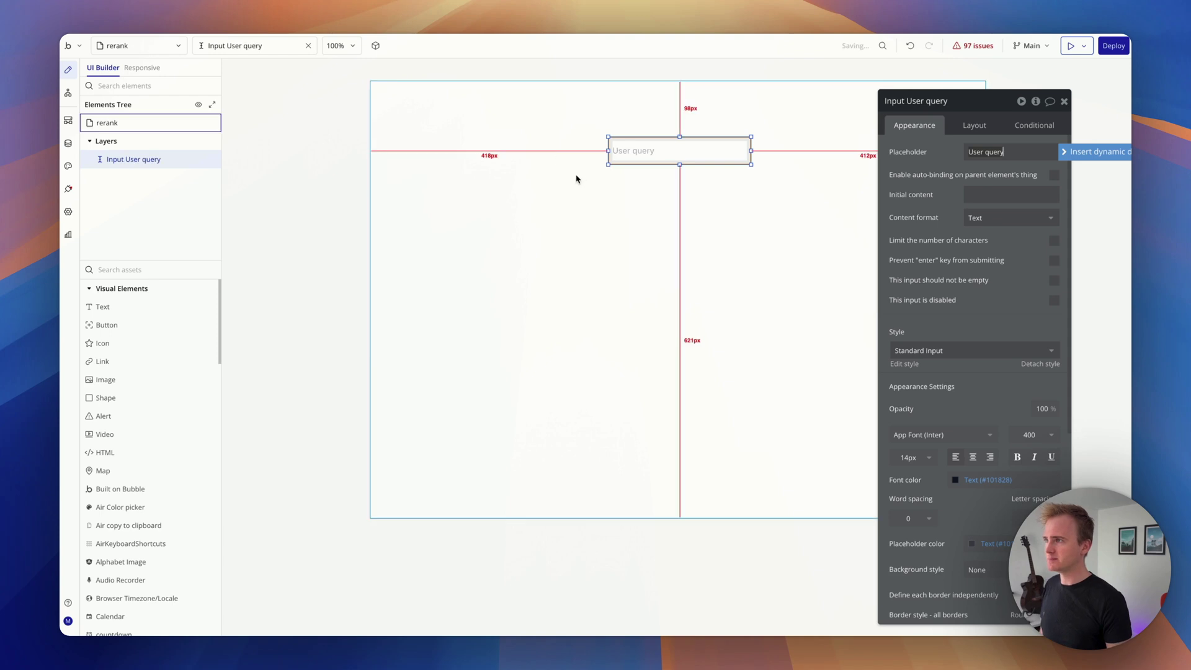
- Draw a multiline input about 719 by 221 px, centre it below the User query input and set its placeholder to "Docs"
click(142, 266)
text(input)
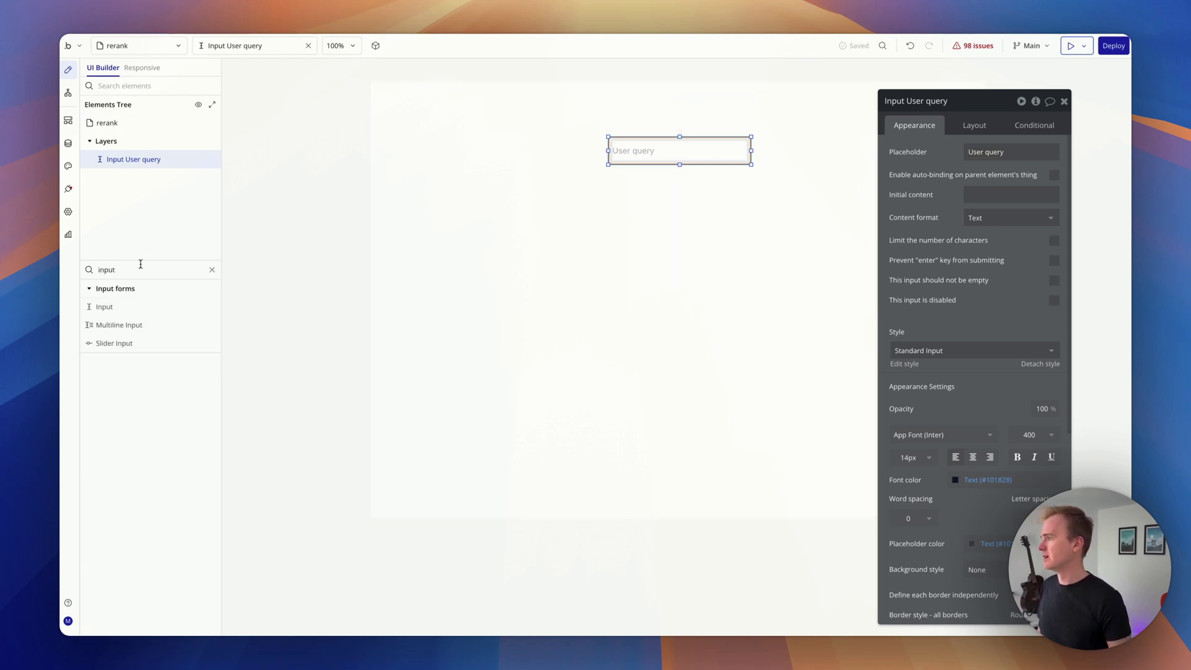
click(149, 324)
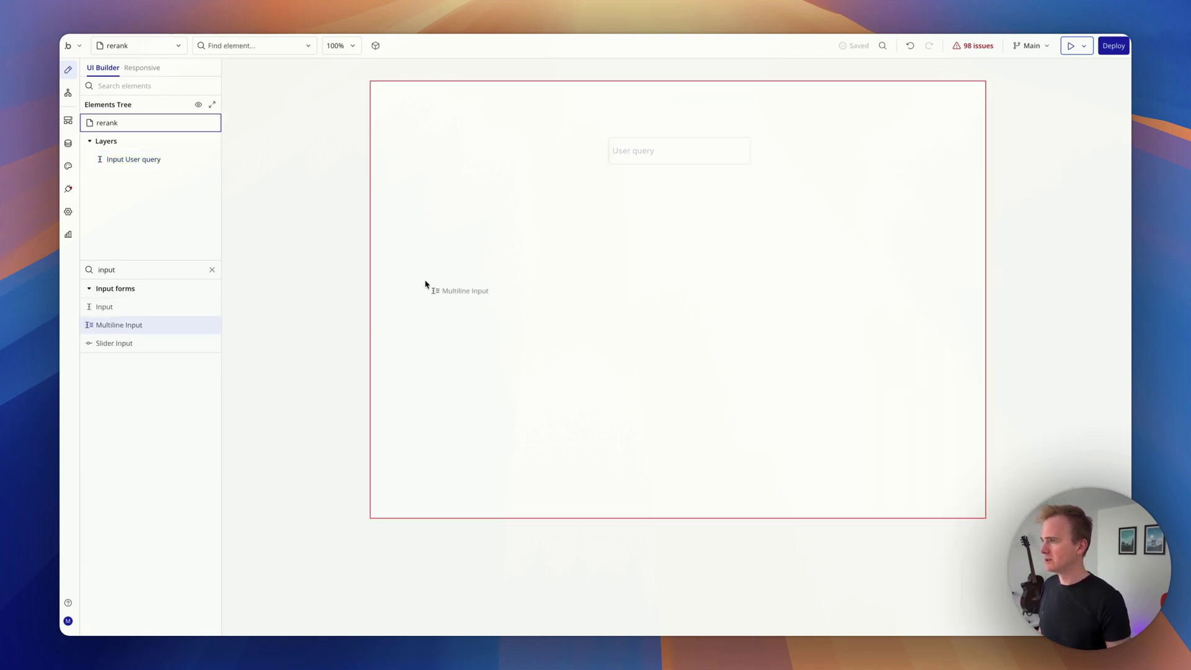
mouse_move(450, 231)
mouse_down()
mouse_move(581, 289)
mouse_move(861, 358)
mouse_up()
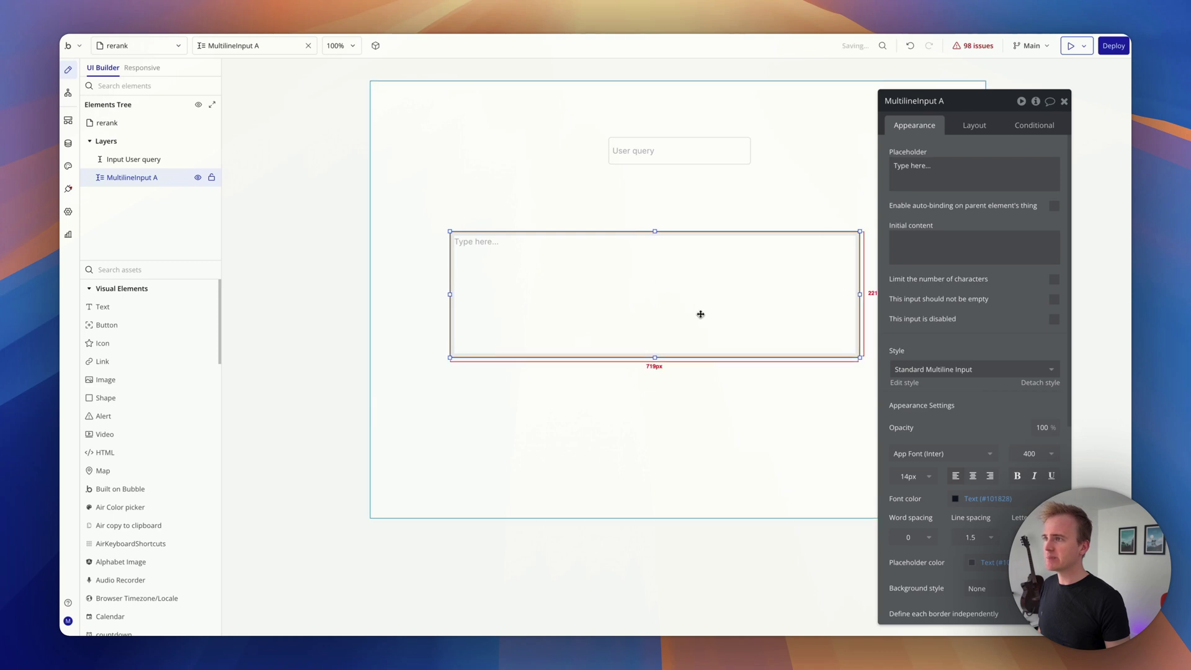
drag(699, 313, 723, 282)
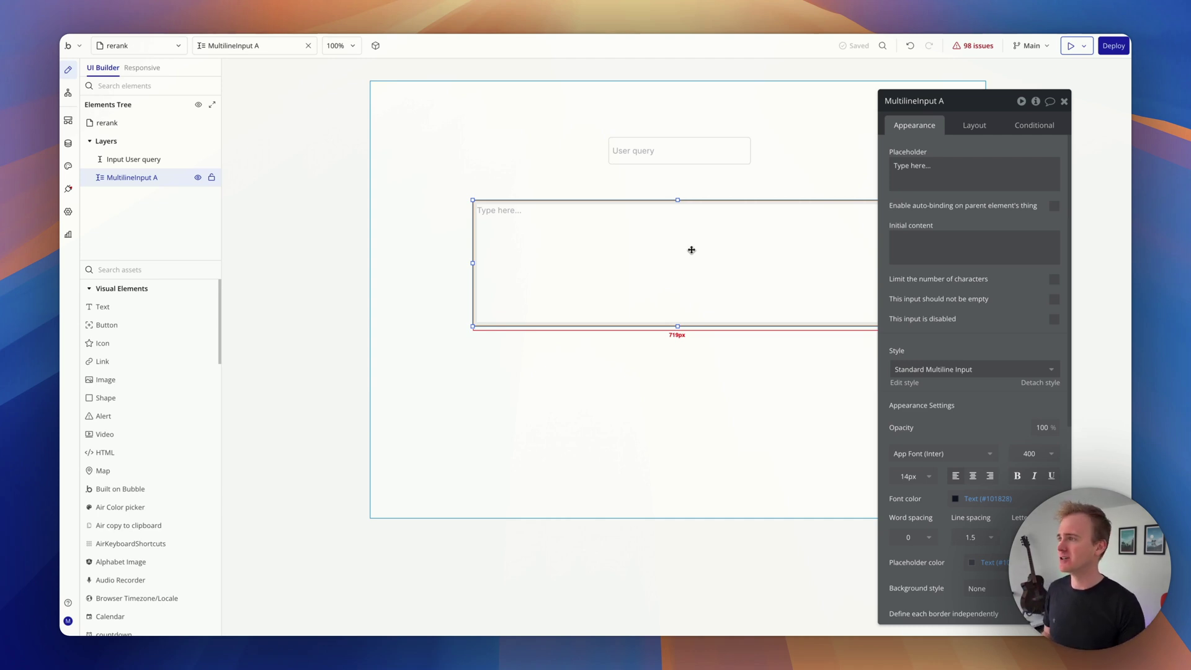
click(962, 169)
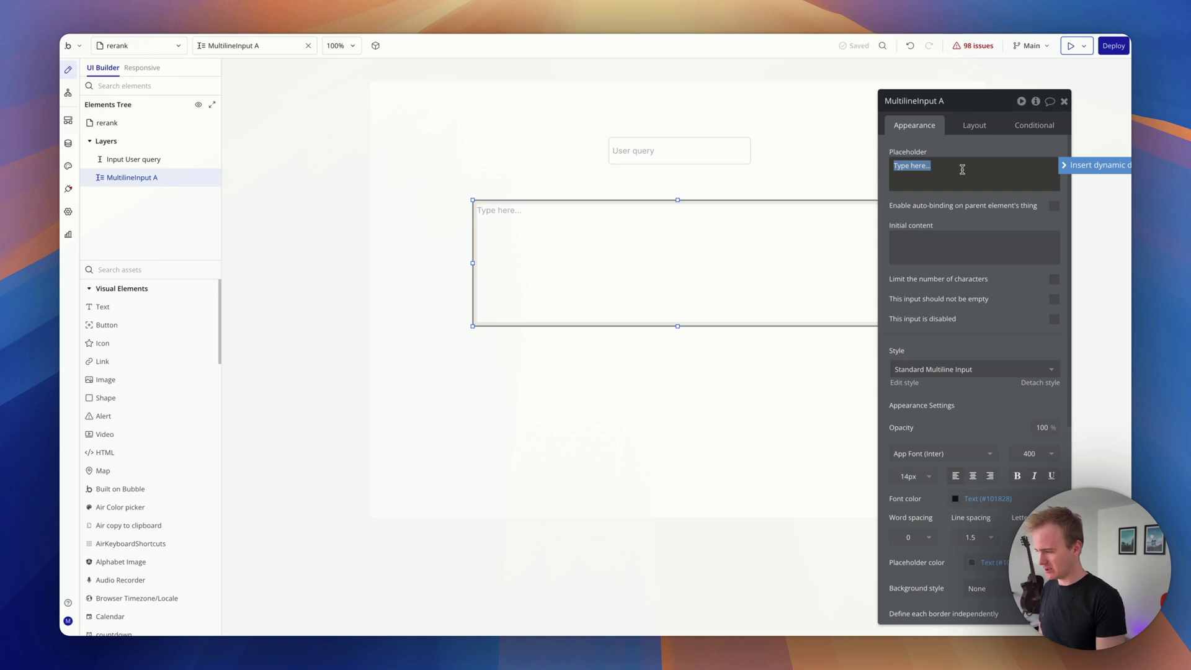
text(Docs)
- Copy the sample documents from the cURL example in Cohere's Rerank docs into the Docs multiline input's initial content in Bubble
click(944, 251)
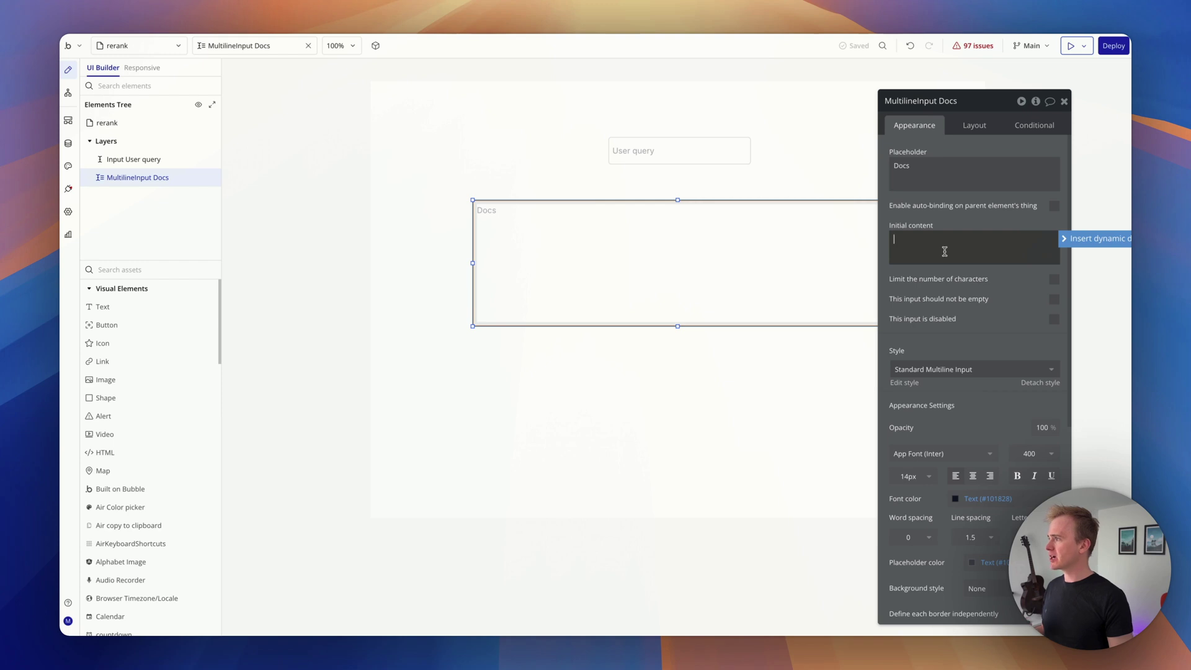
key(super+Tab)
click(945, 246)
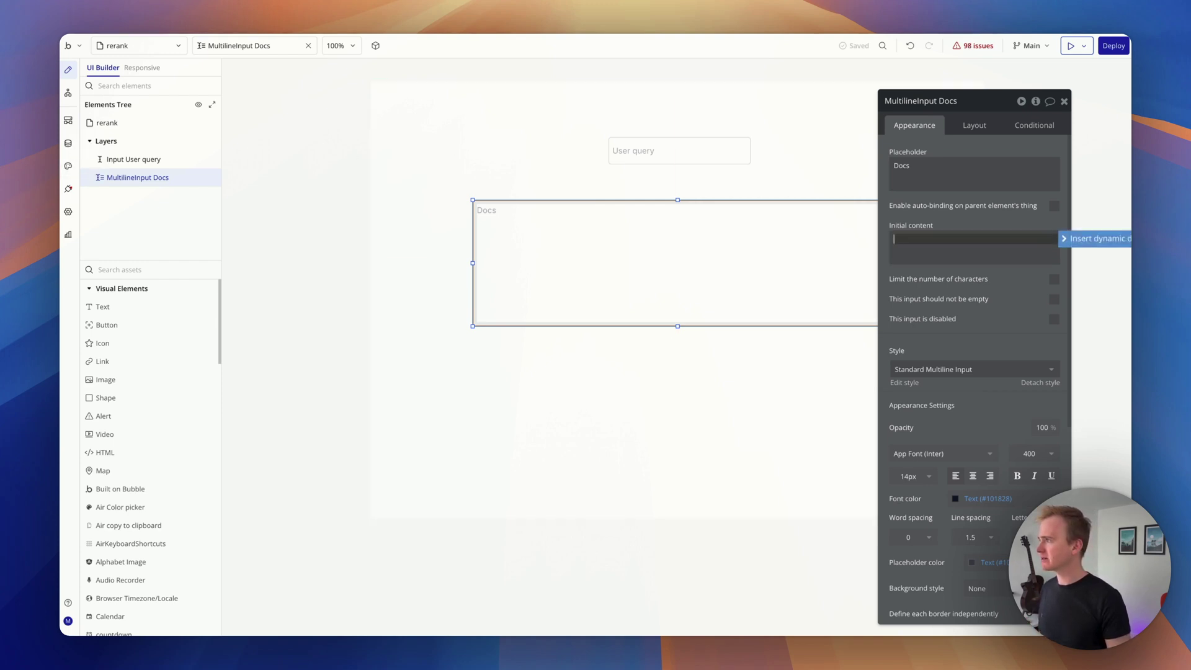
key(super+Tab)
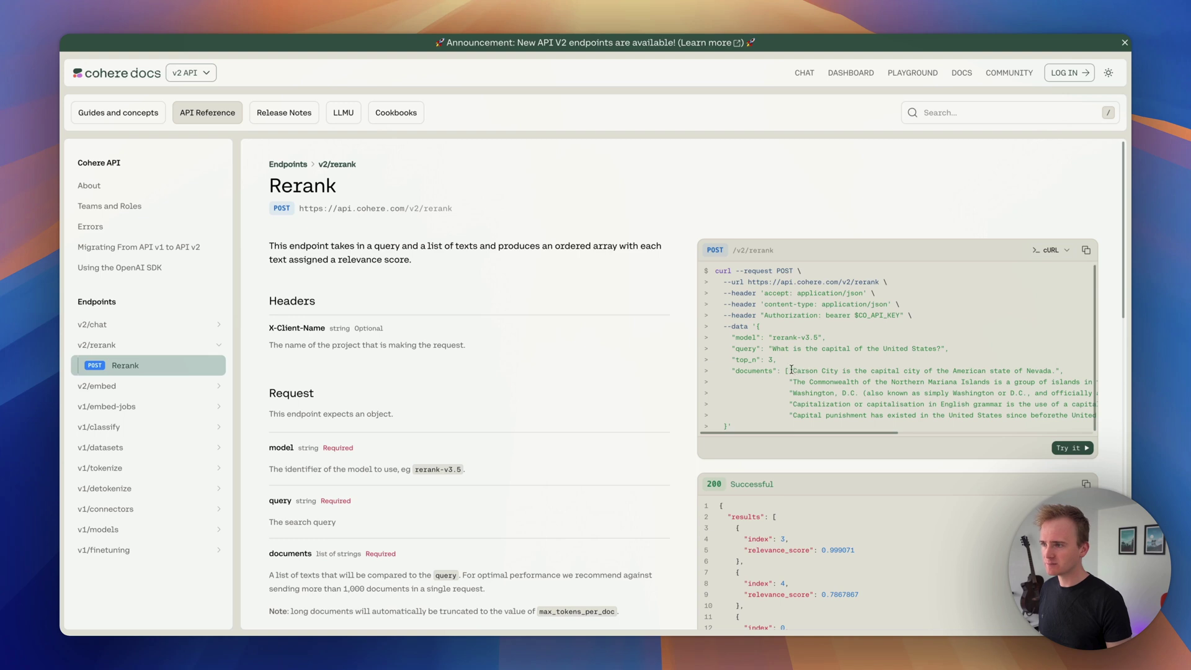
drag(799, 375, 1079, 421)
key(super+c)
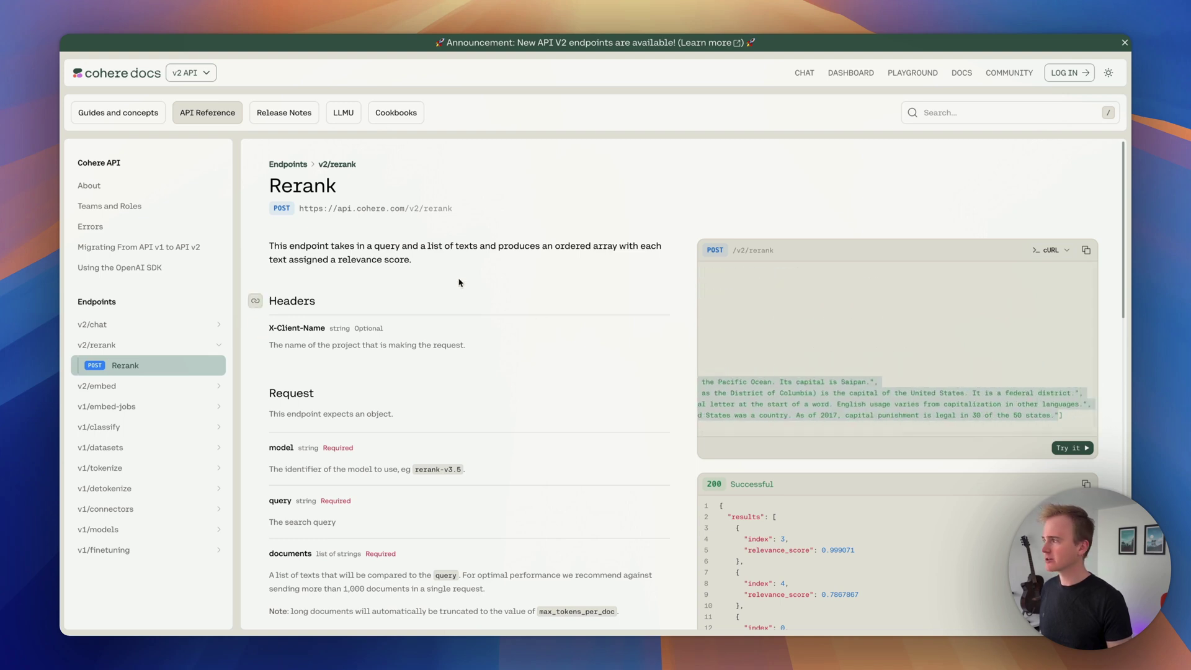
key(ctrl+Tab)
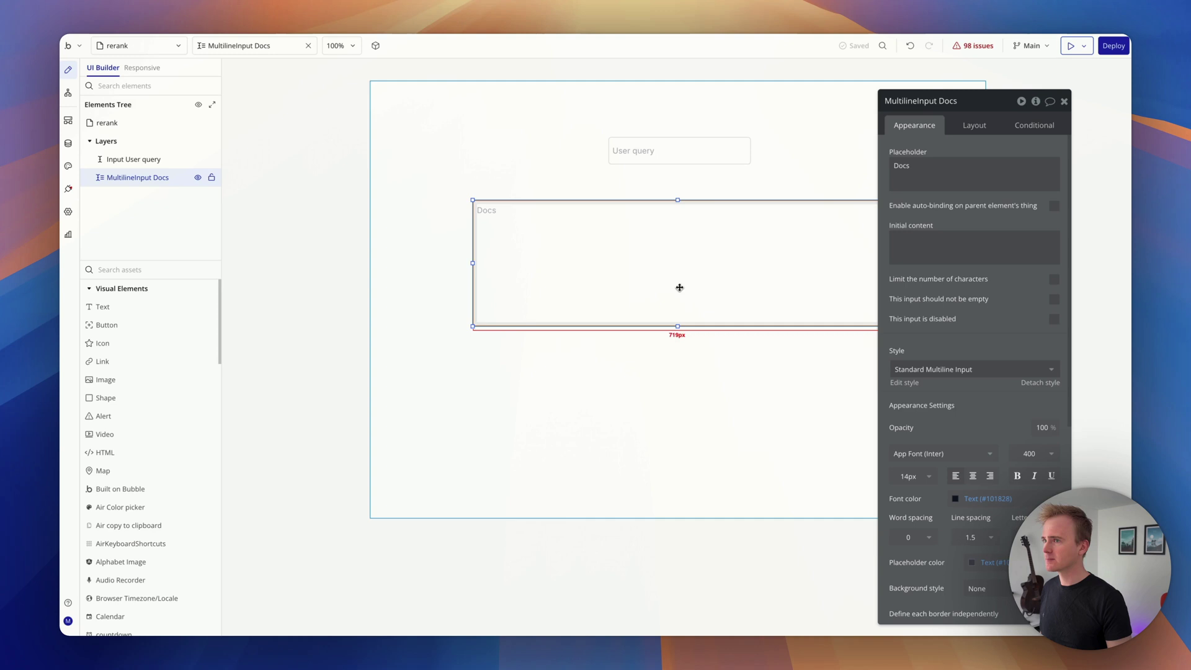
click(935, 256)
key(super+v)
- Strip the quotation marks and trailing comma from the Carson City entry in the initial content and add a line break after it
click(942, 251)
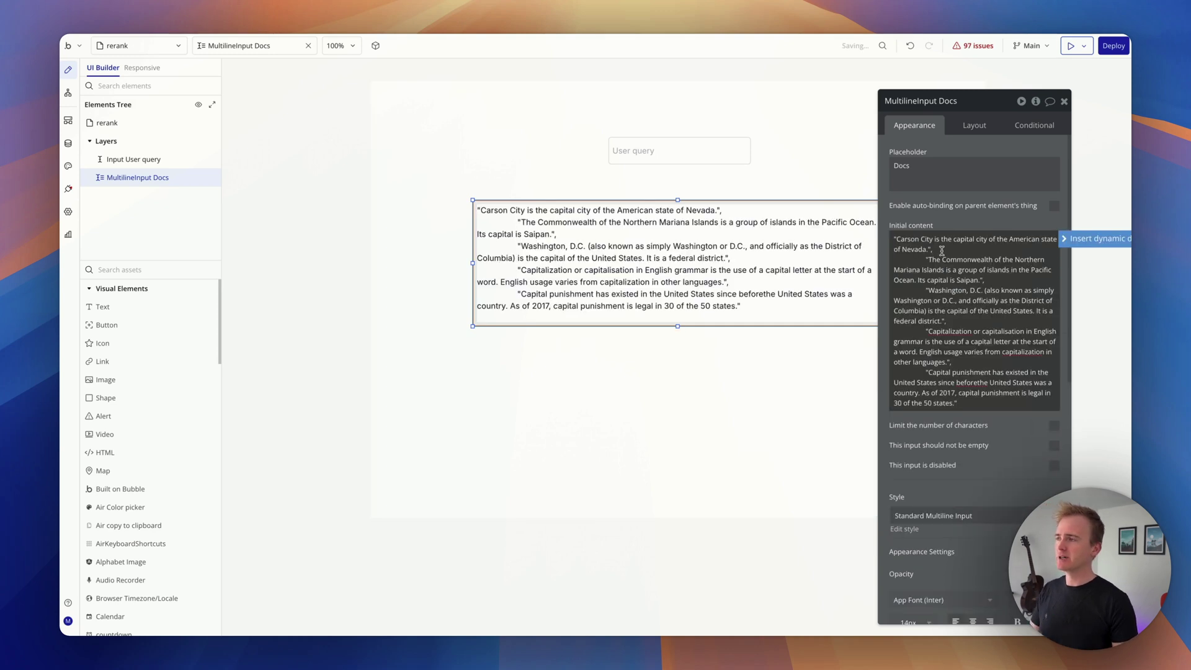
key(super+Up)
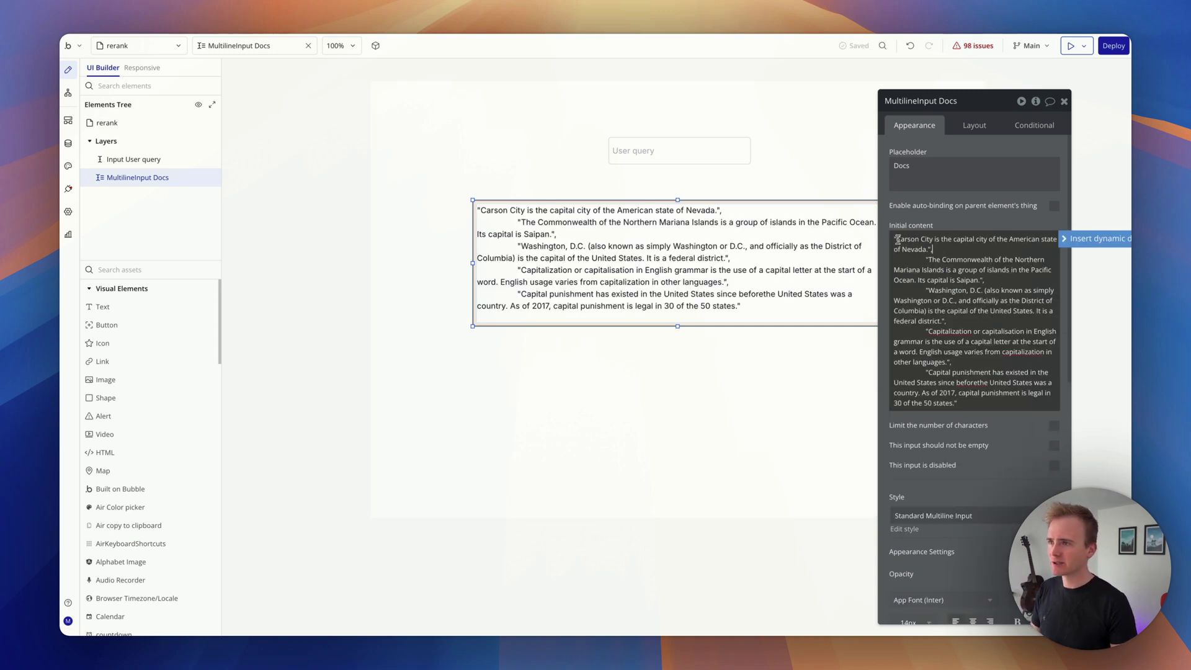
key(Delete)
click(934, 250)
key(BackSpace)
key(BackSpace)
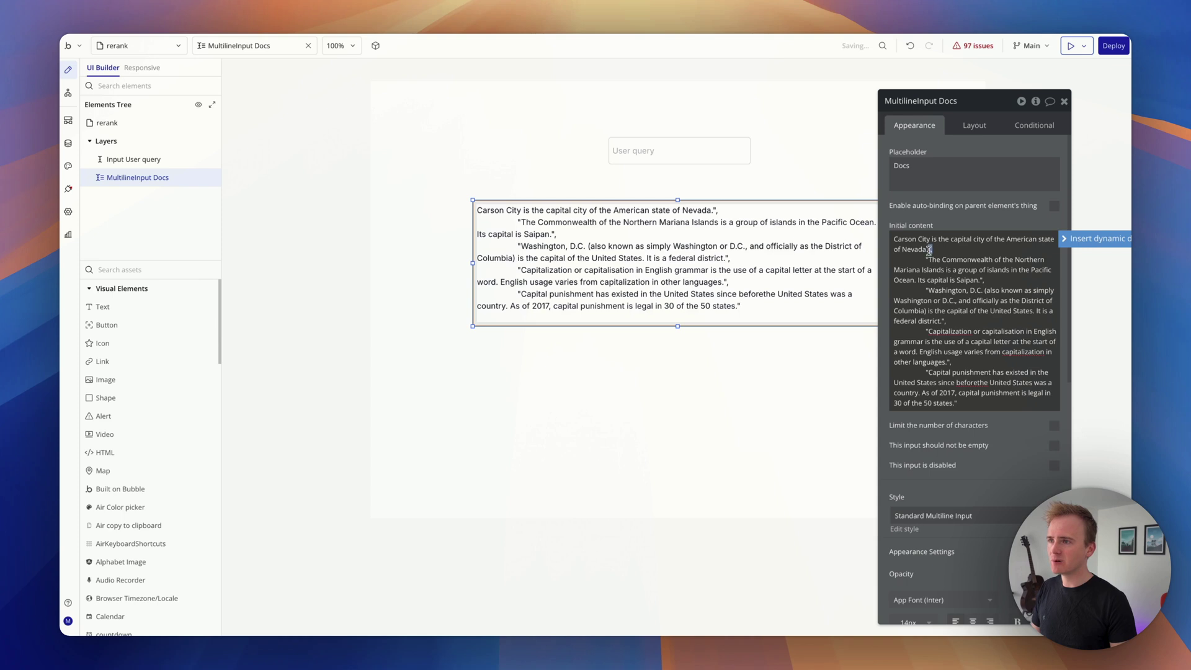
key(Return)
- Remove the quotes, comma and indent around the Northern Mariana Islands entry and separate it from the Washington, D.C. entry with a blank line
drag(929, 270, 927, 299)
key(BackSpace)
key(BackSpace)
key(Return)
key(Return)
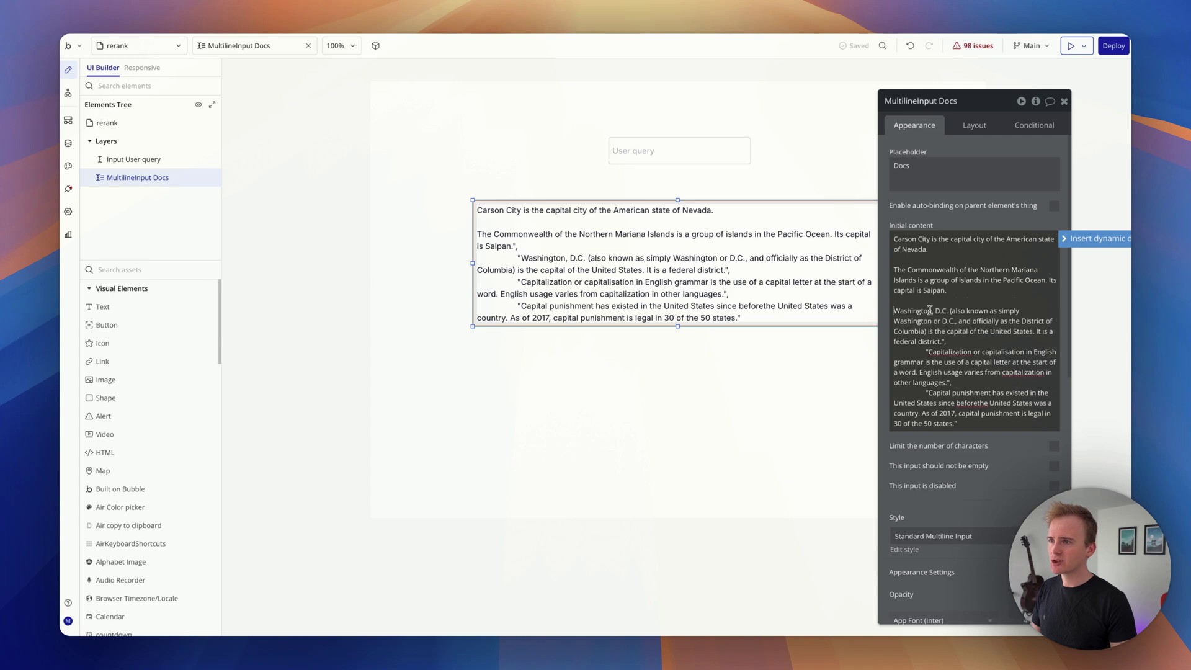
- Remove the quotes, comma and indent between the Washington, D.C. and Capitalization entries and separate them with a blank line
drag(928, 351, 943, 341)
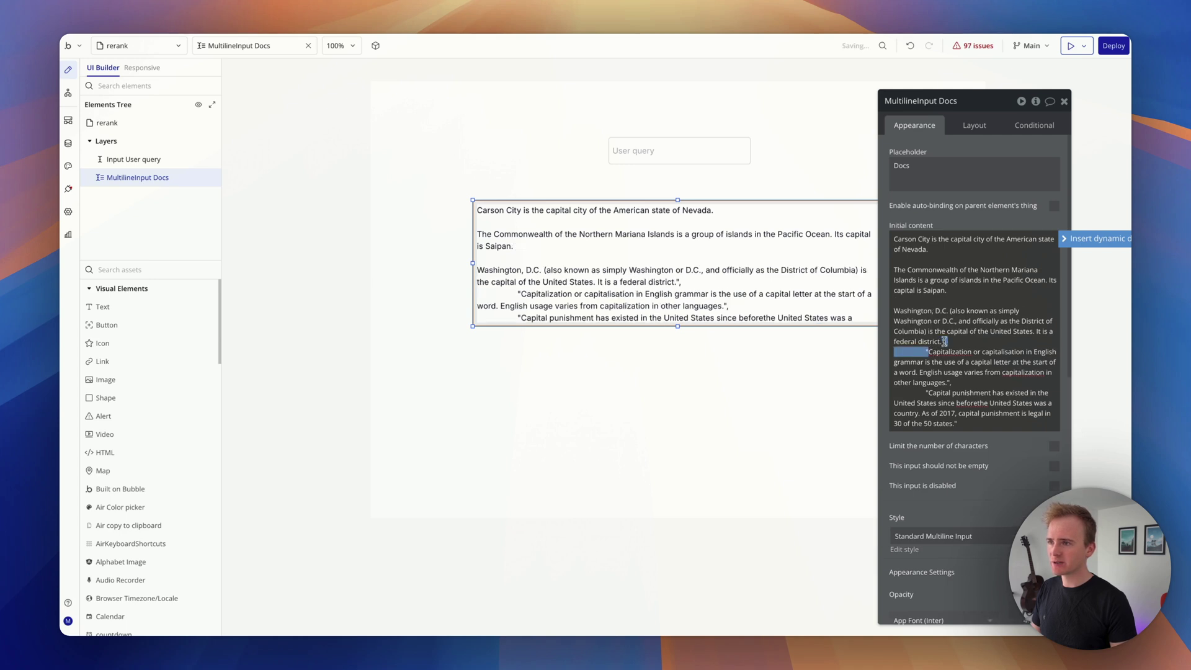
key(BackSpace)
key(Delete)
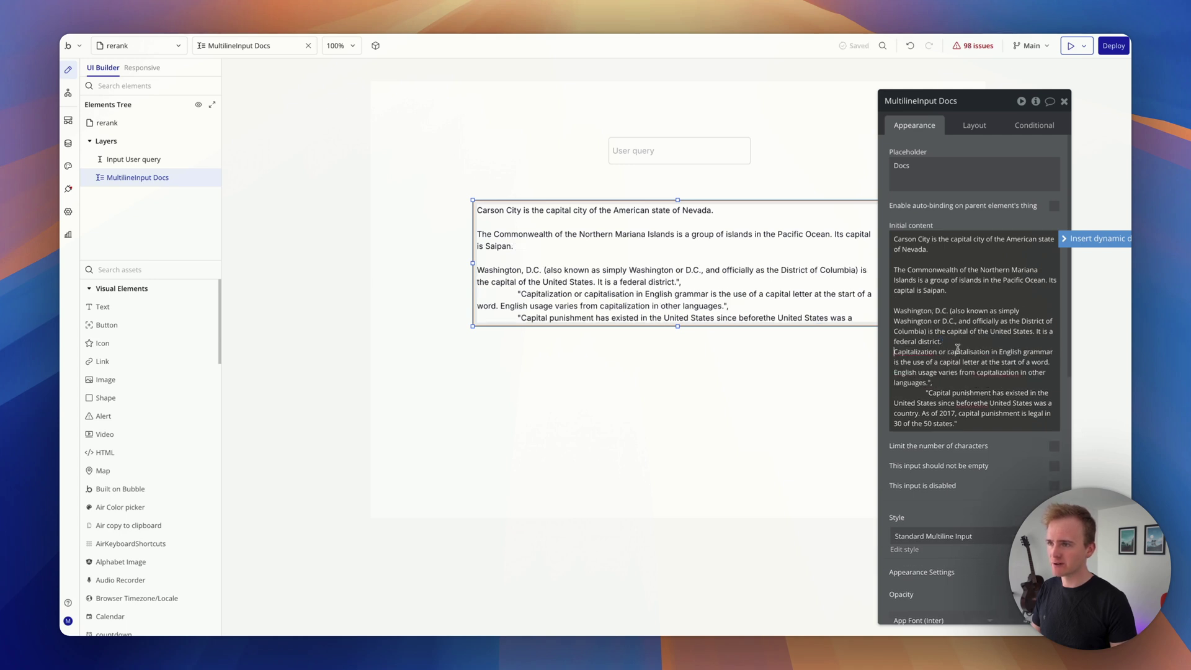
key(Return)
key(Return)
- Remove the quotes, comma and indent around the Capital punishment entry and separate it from the Capitalization entry with a blank line
click(933, 394)
key(BackSpace)
key(BackSpace)
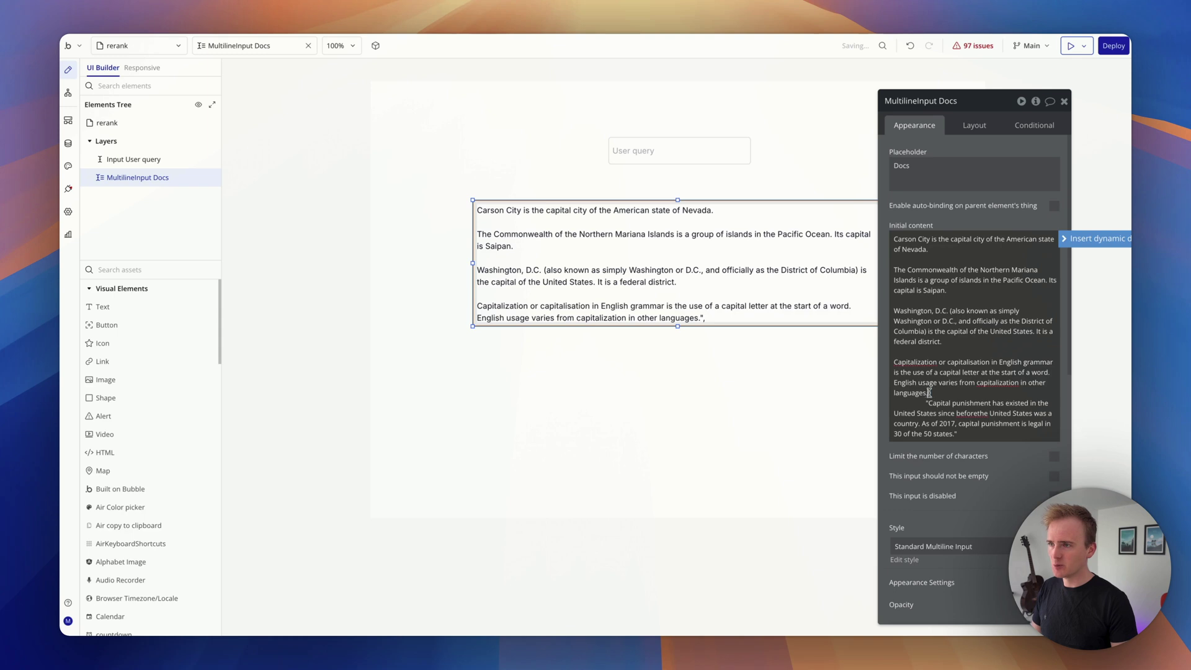
key(Return)
key(Return)
drag(927, 423, 870, 416)
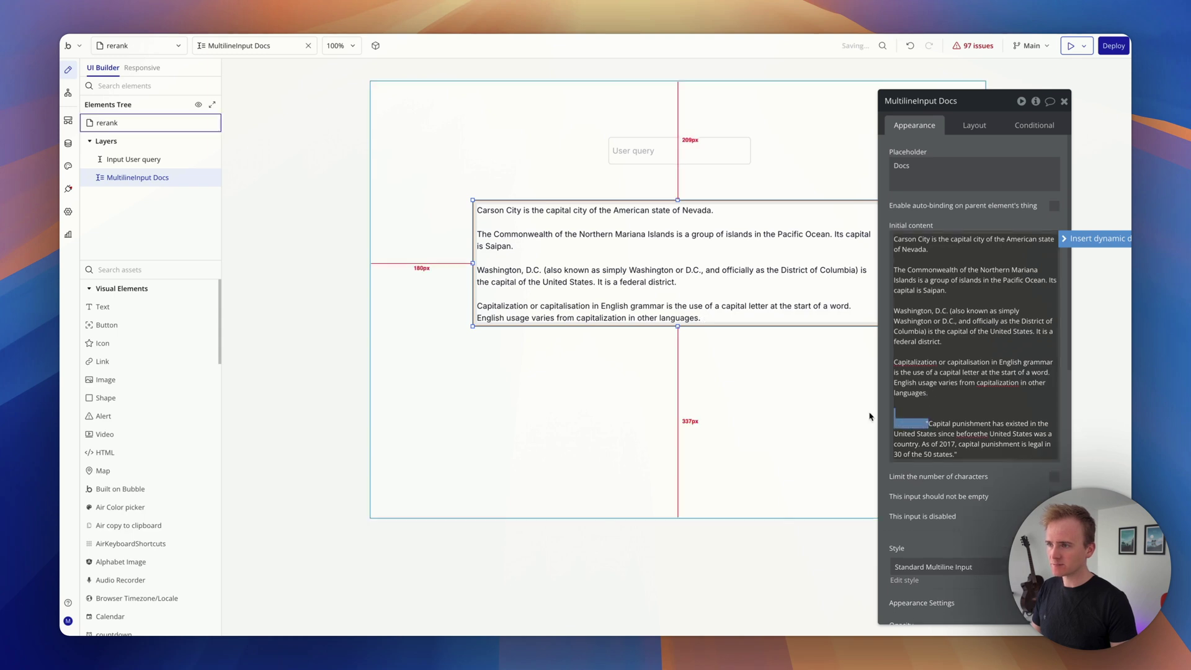
key(BackSpace)
click(952, 444)
key(BackSpace)
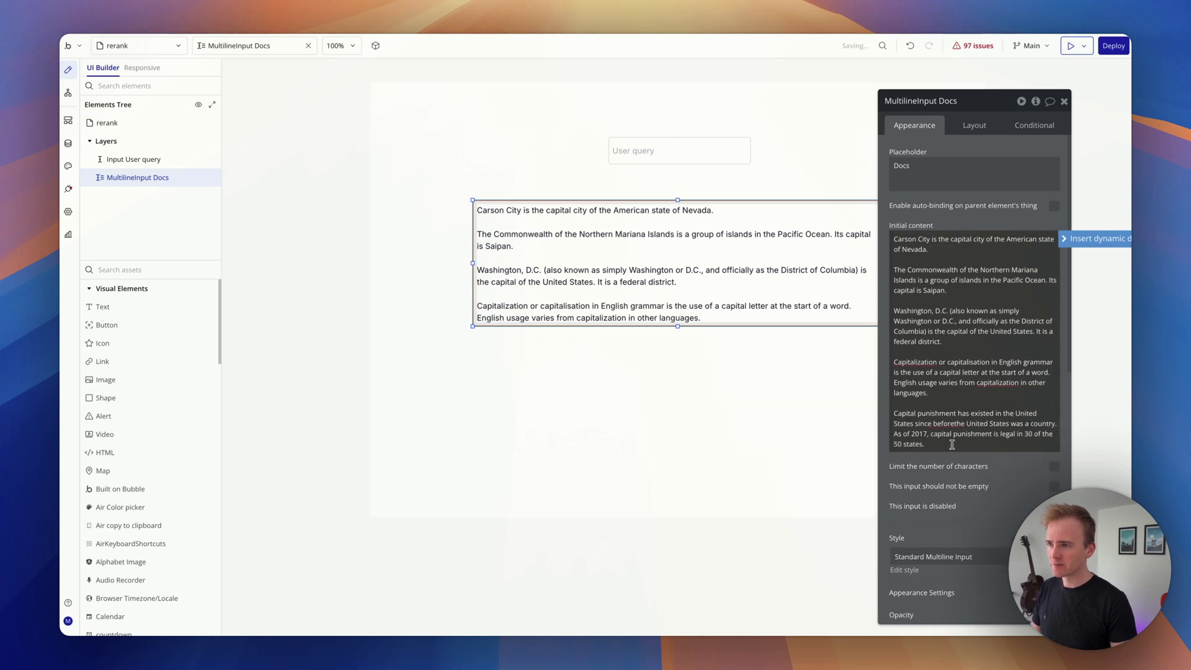
- Extend the Docs multiline input downward on the canvas so that its full sample text fits inside
click(641, 242)
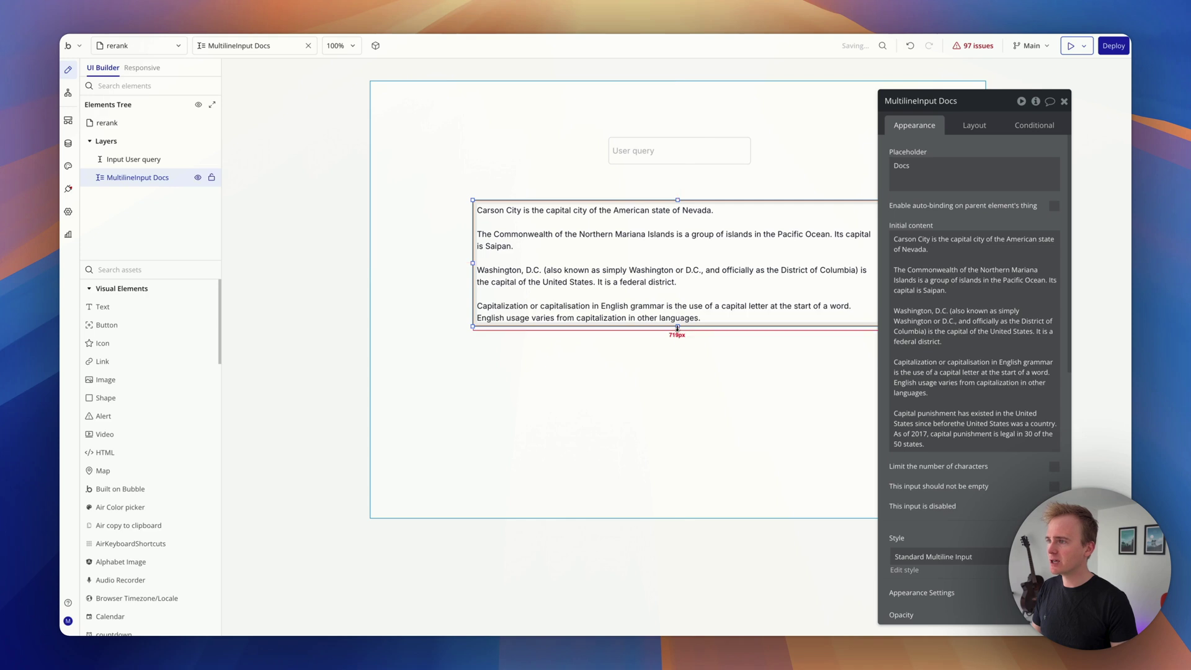
drag(677, 327, 677, 382)
click(586, 412)
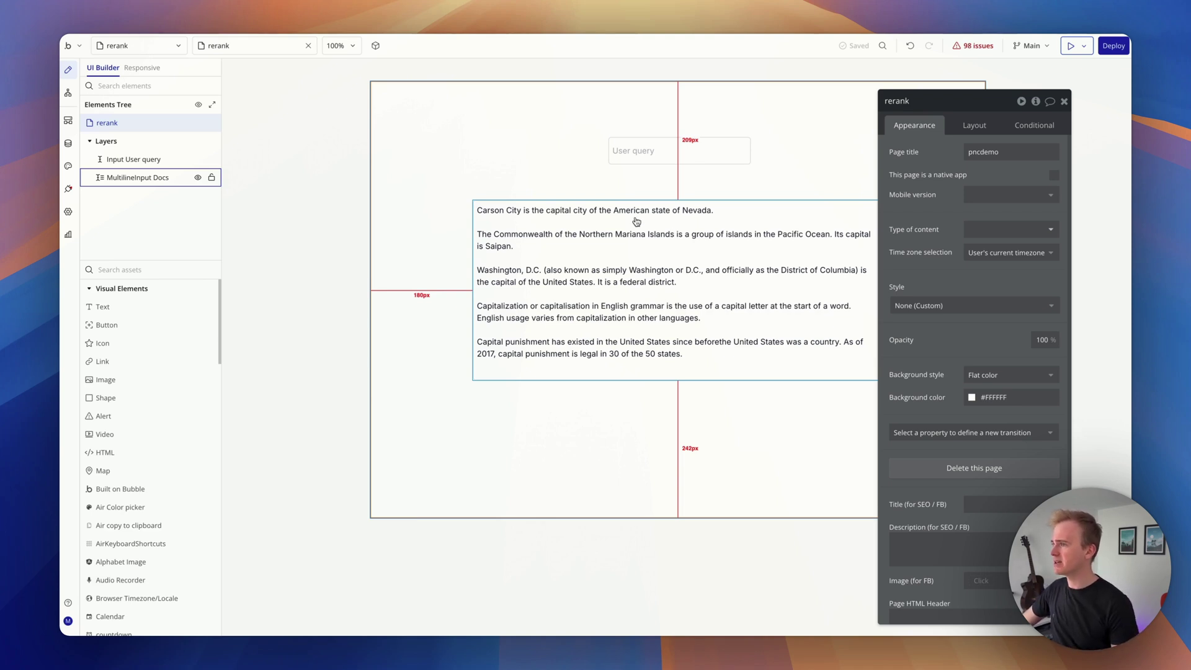
- Add a text element below the Docs input and widen it to about 355 px, aligned with the input's left edge
click(151, 307)
click(618, 447)
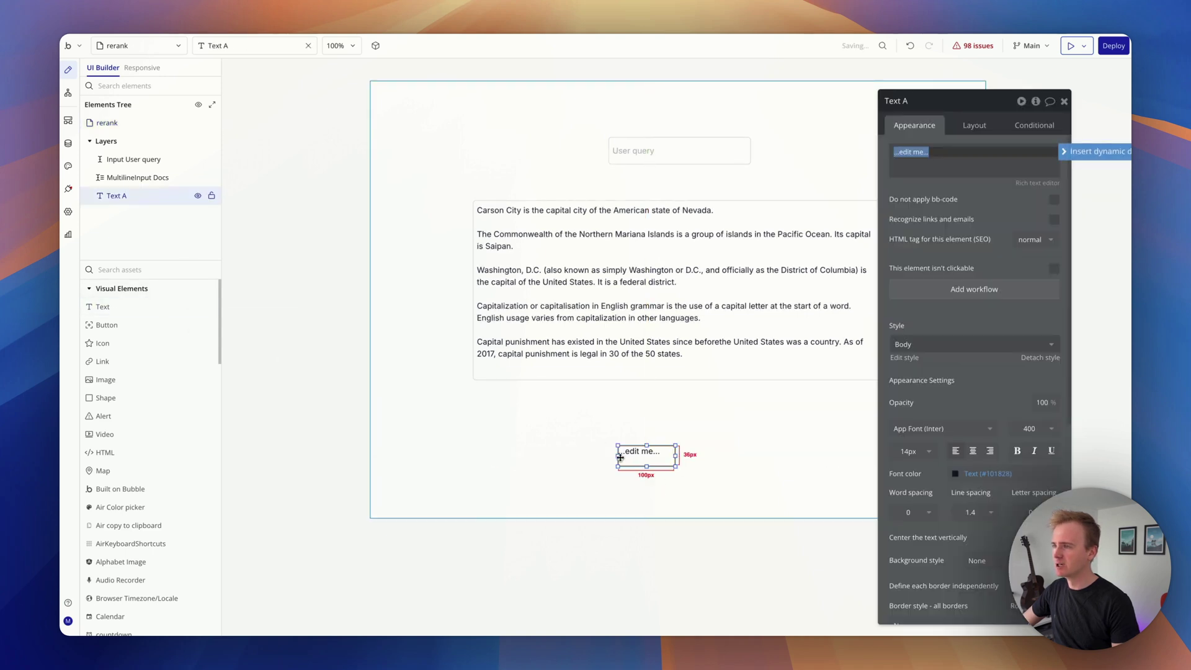
drag(613, 454, 473, 454)
click(537, 456)
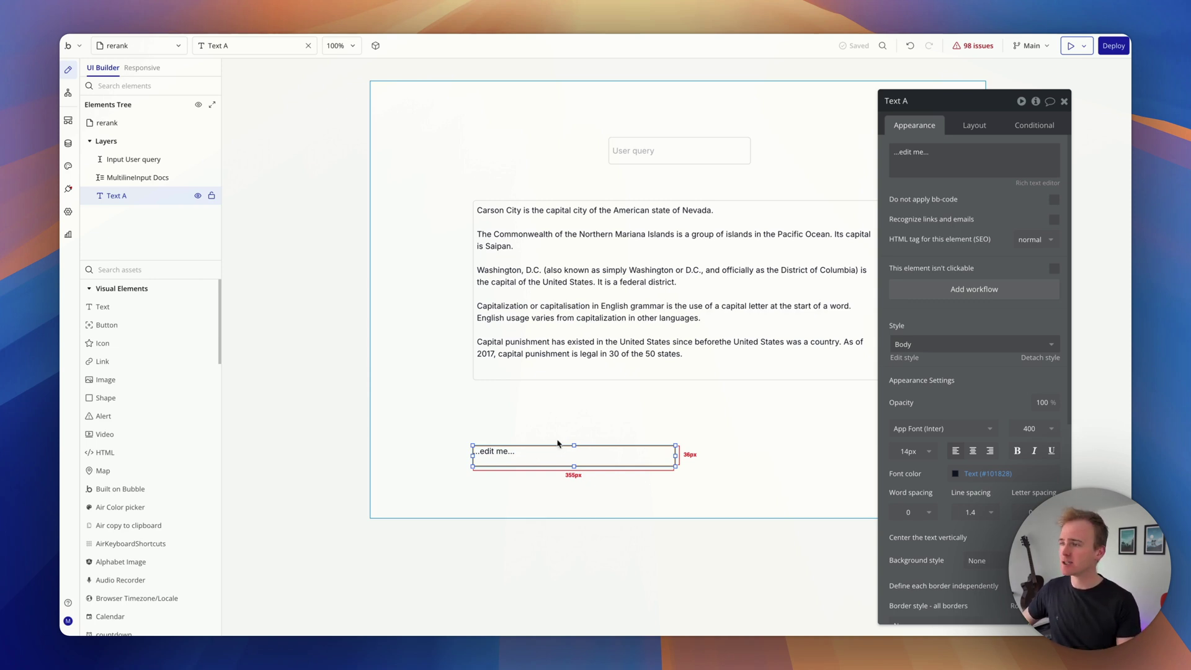
- Create a custom state named "Top doc" of type number on the rerank page
click(895, 86)
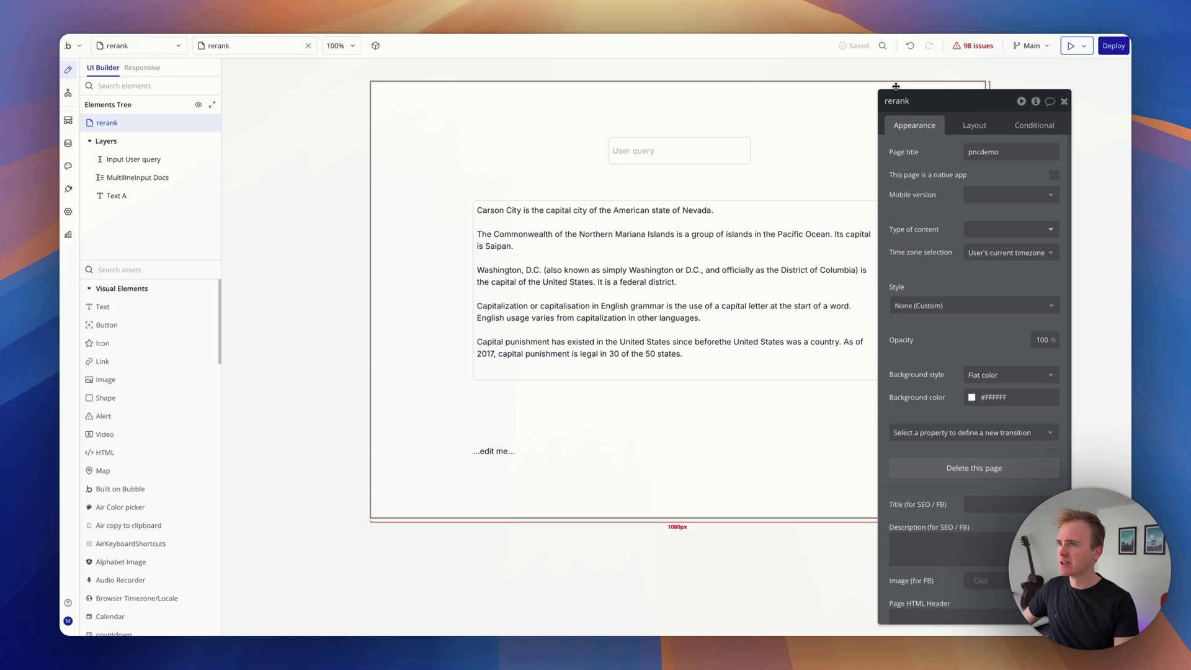
click(1035, 100)
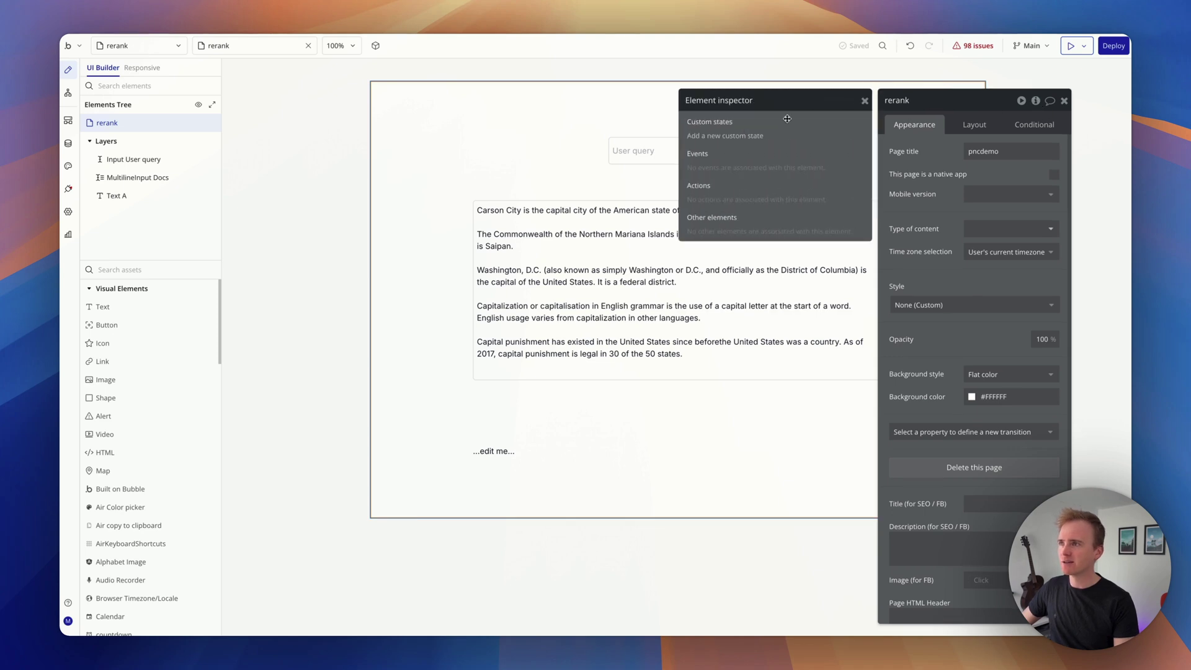
click(723, 135)
click(550, 136)
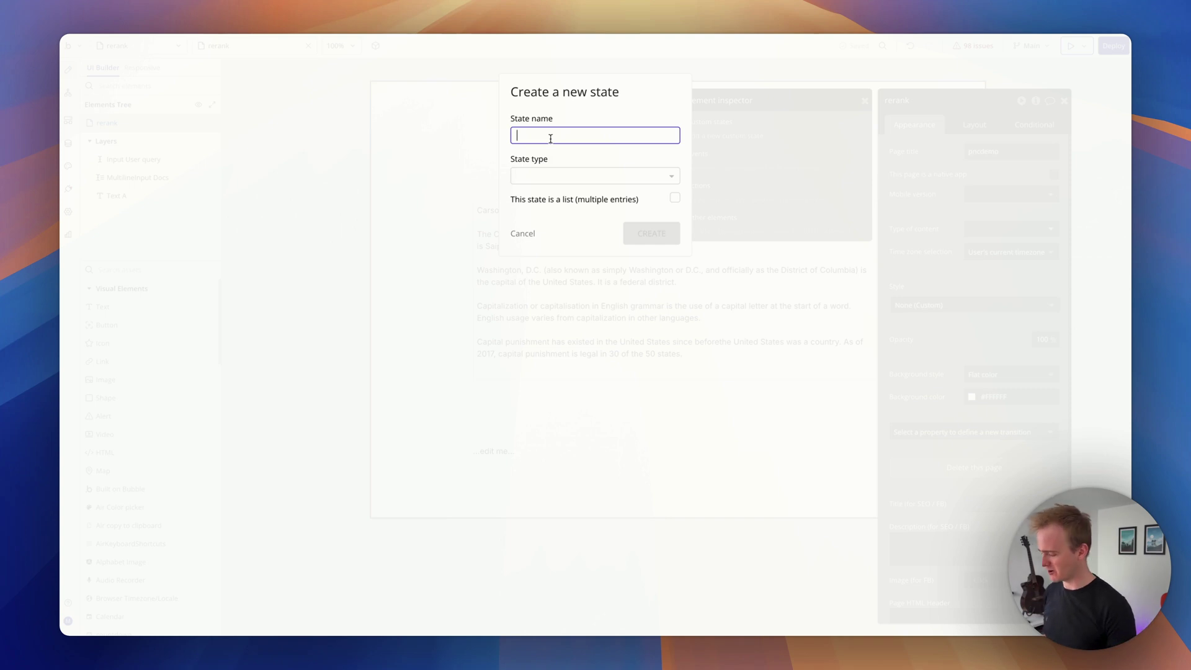
text(Top)
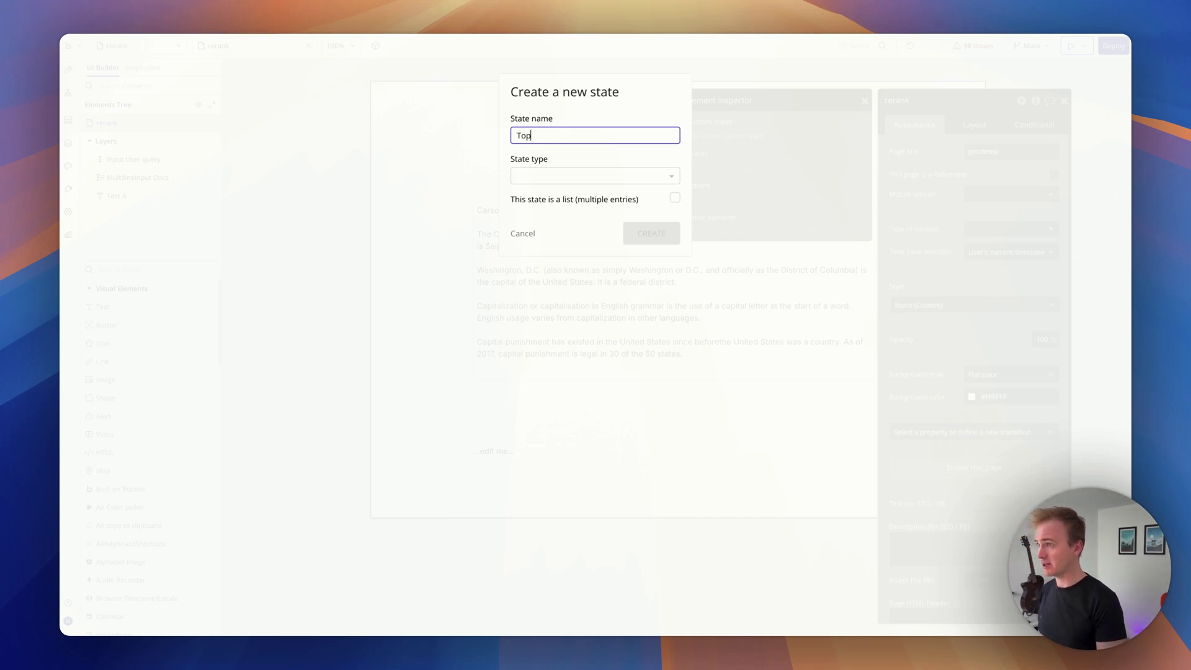
text( doc)
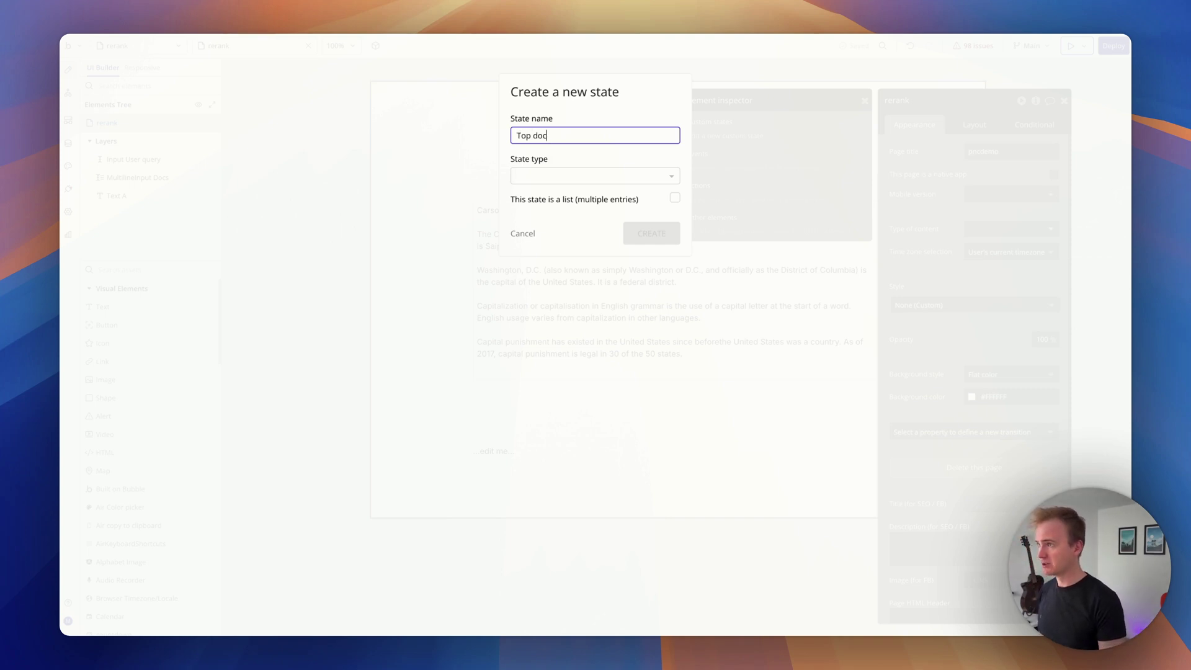
click(558, 177)
text(num)
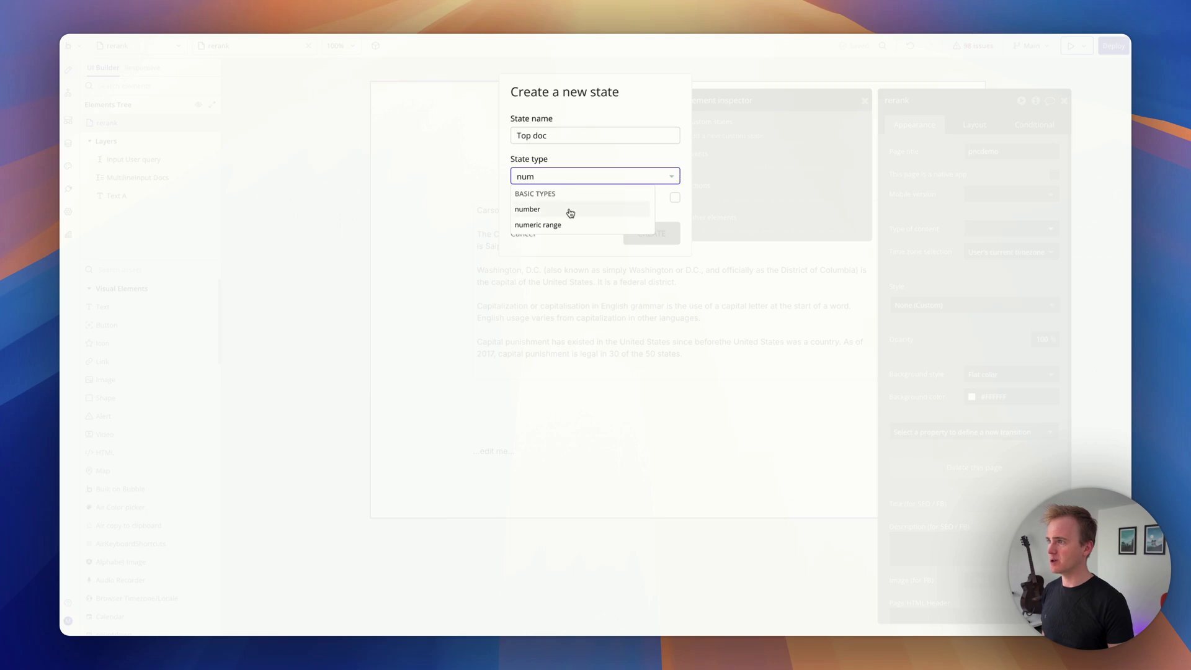
click(567, 209)
click(646, 236)
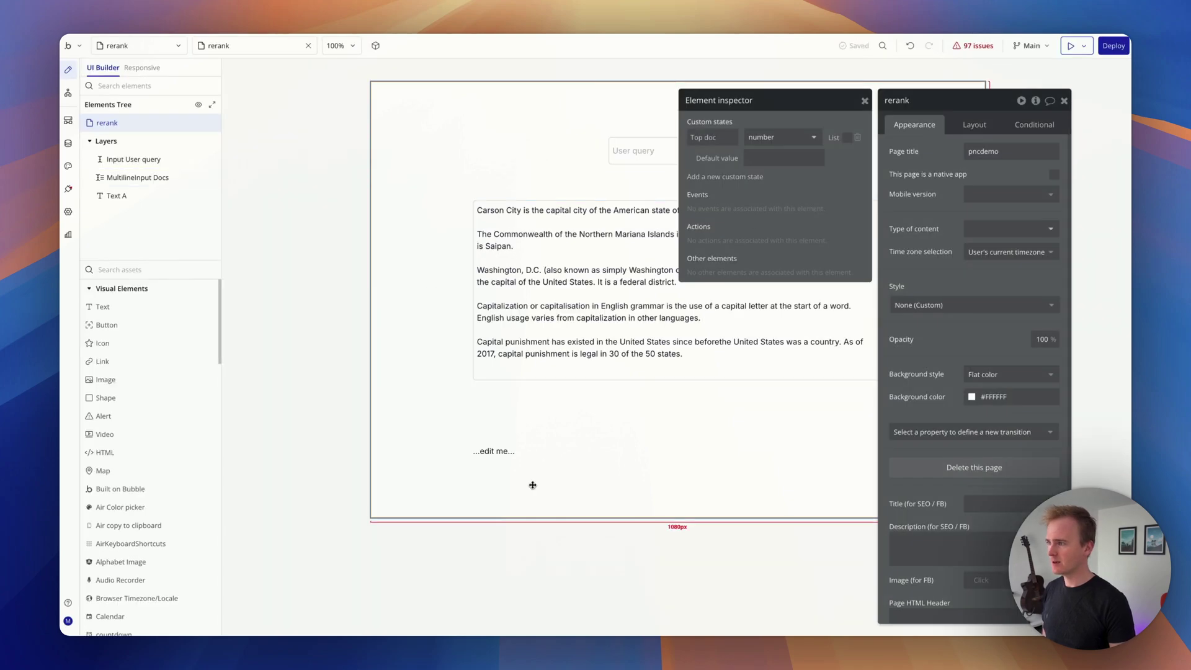
- Replace the text element's placeholder content with the dynamic expression rerank's Top doc
double_click(537, 457)
click(1064, 155)
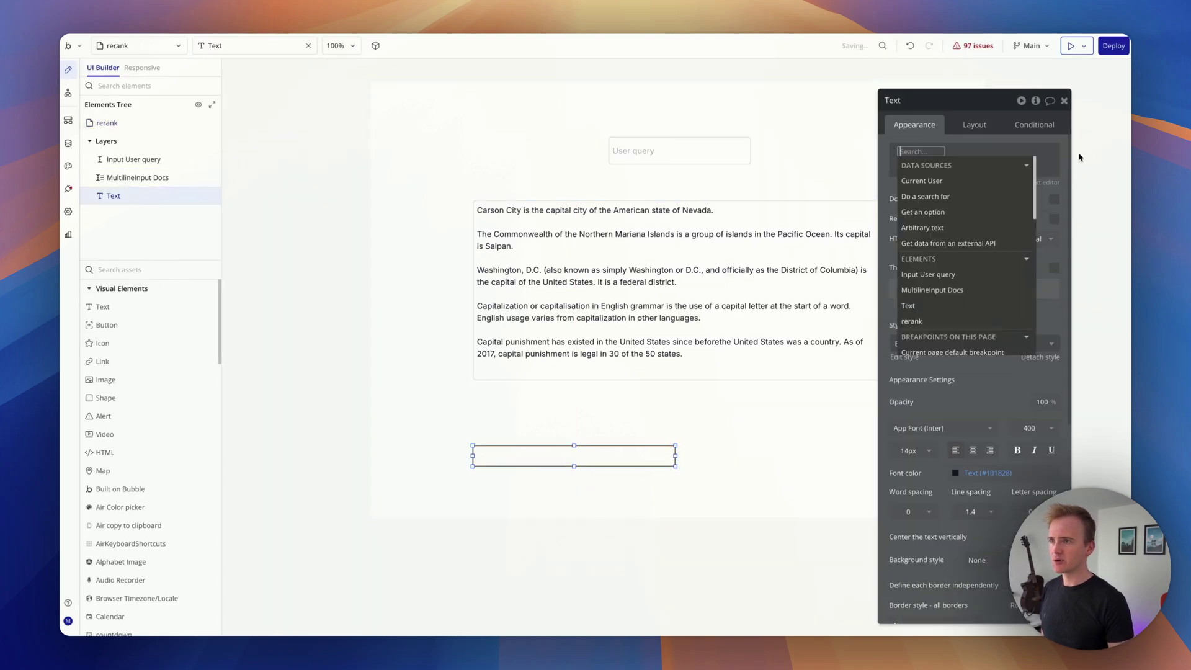
text(rer)
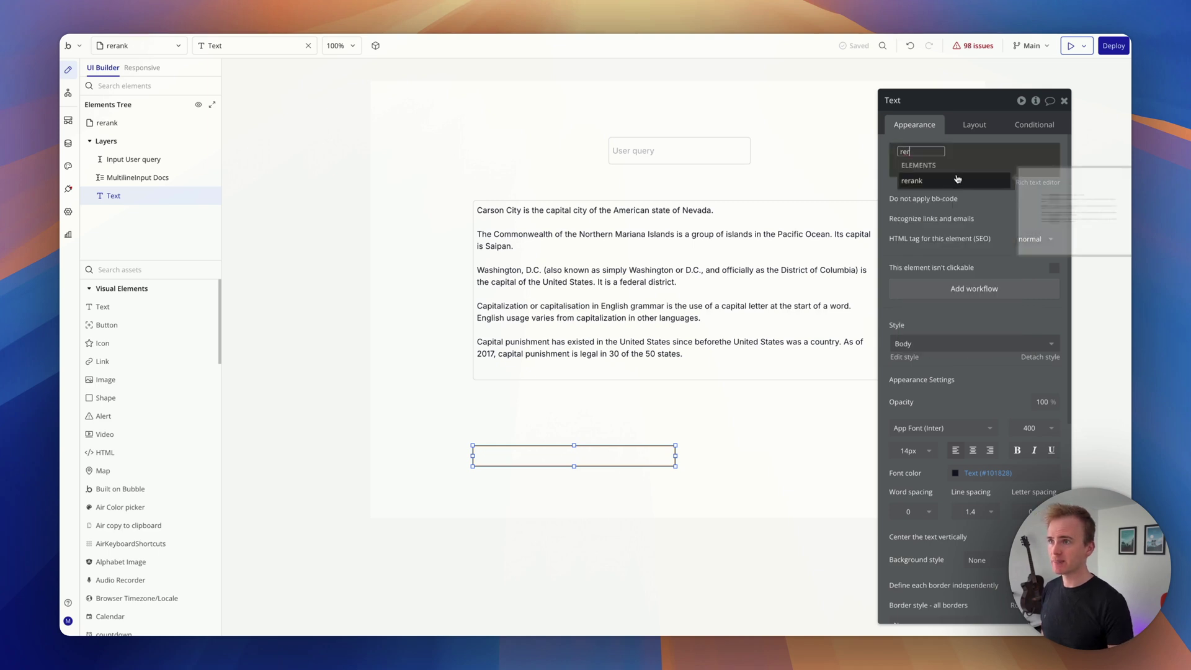
click(957, 180)
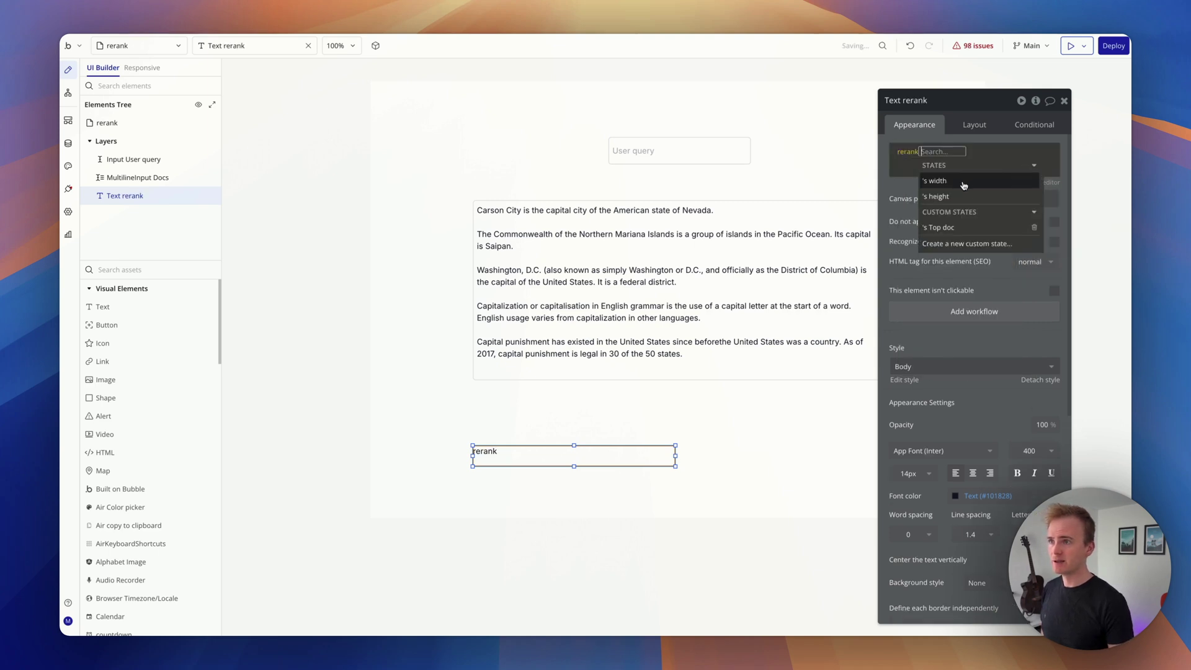
click(977, 229)
click(933, 129)
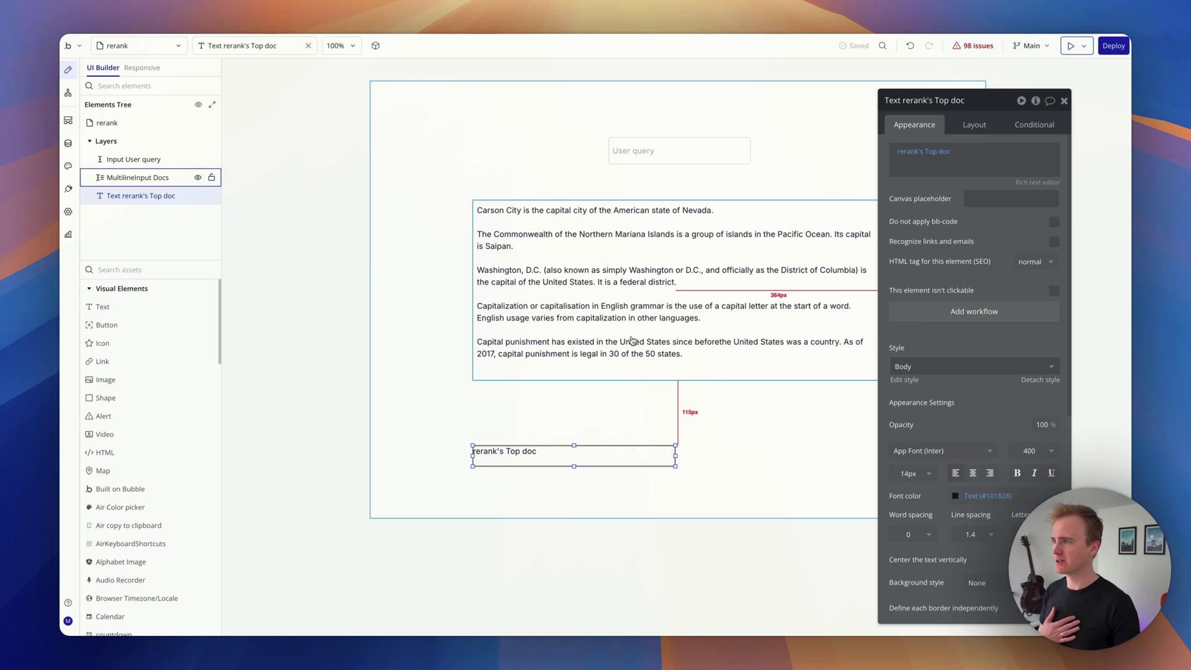
- Place a button between the Docs input and the text element and label it "What is the top doc"
drag(107, 325, 672, 400)
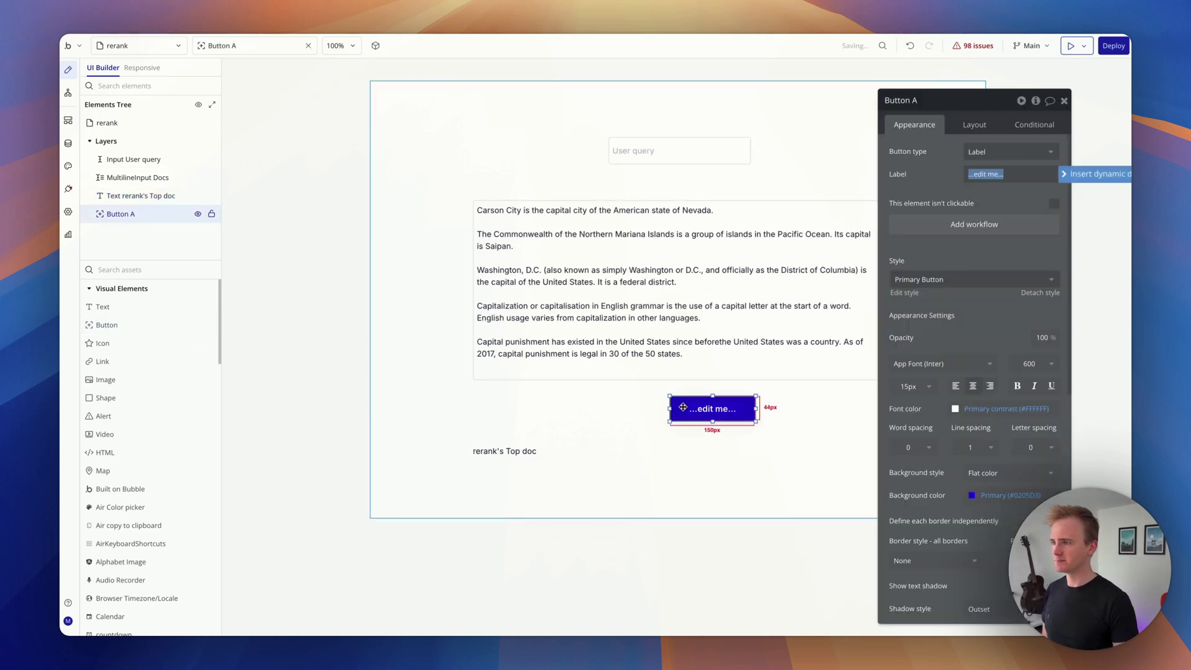
click(1010, 173)
text(What is the top doc)
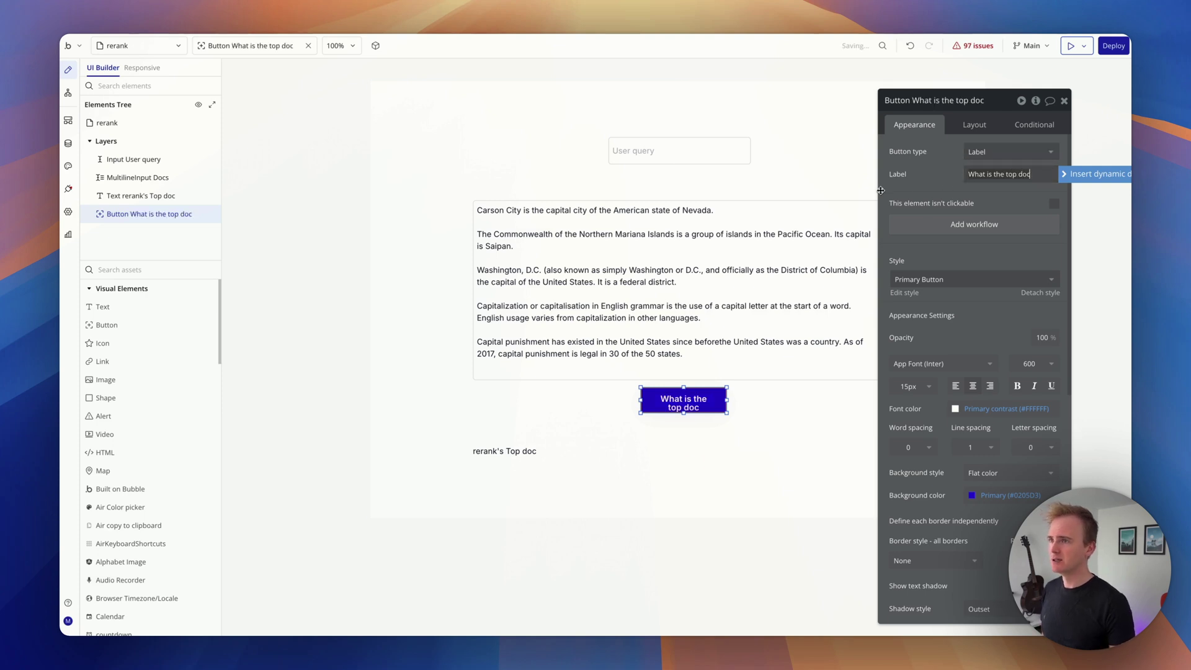
- Widen the User query input toward the left and set its initial content to "Capital of USA"
click(673, 150)
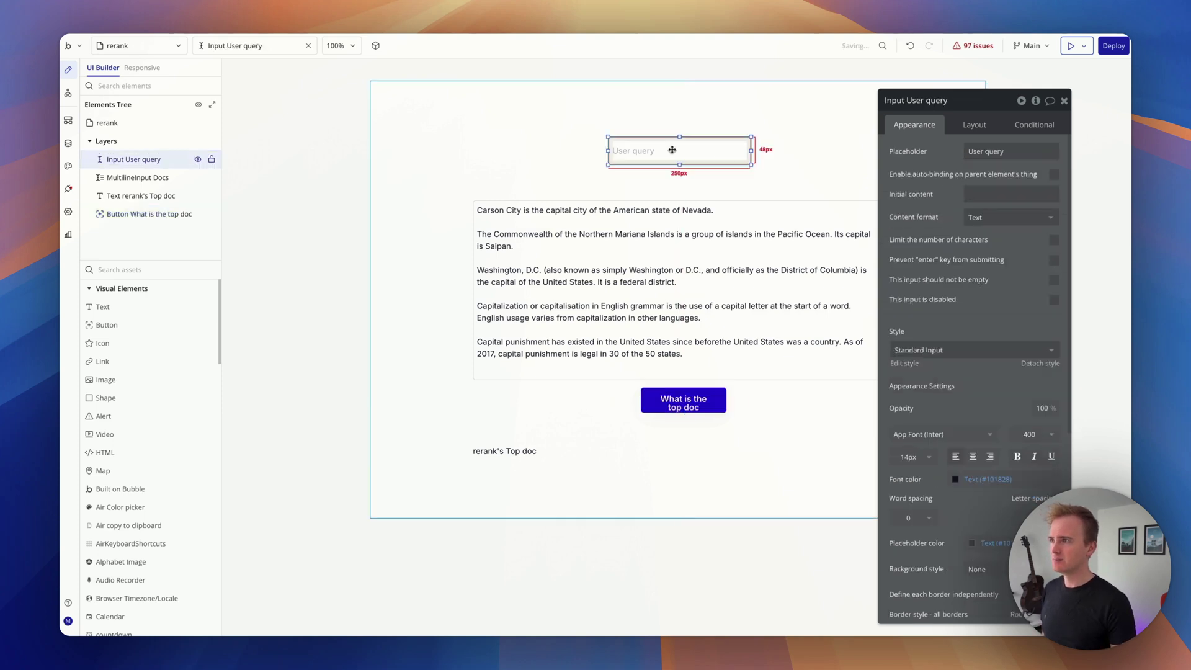
drag(608, 155, 532, 155)
click(1015, 193)
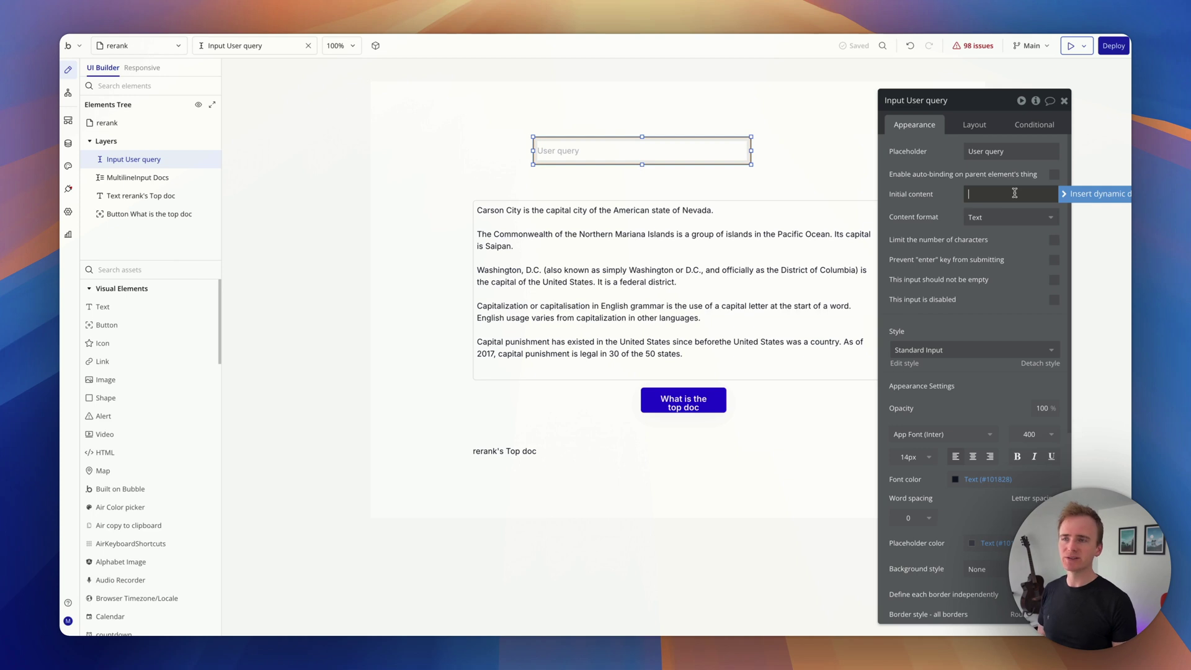
text(Capital of USA)
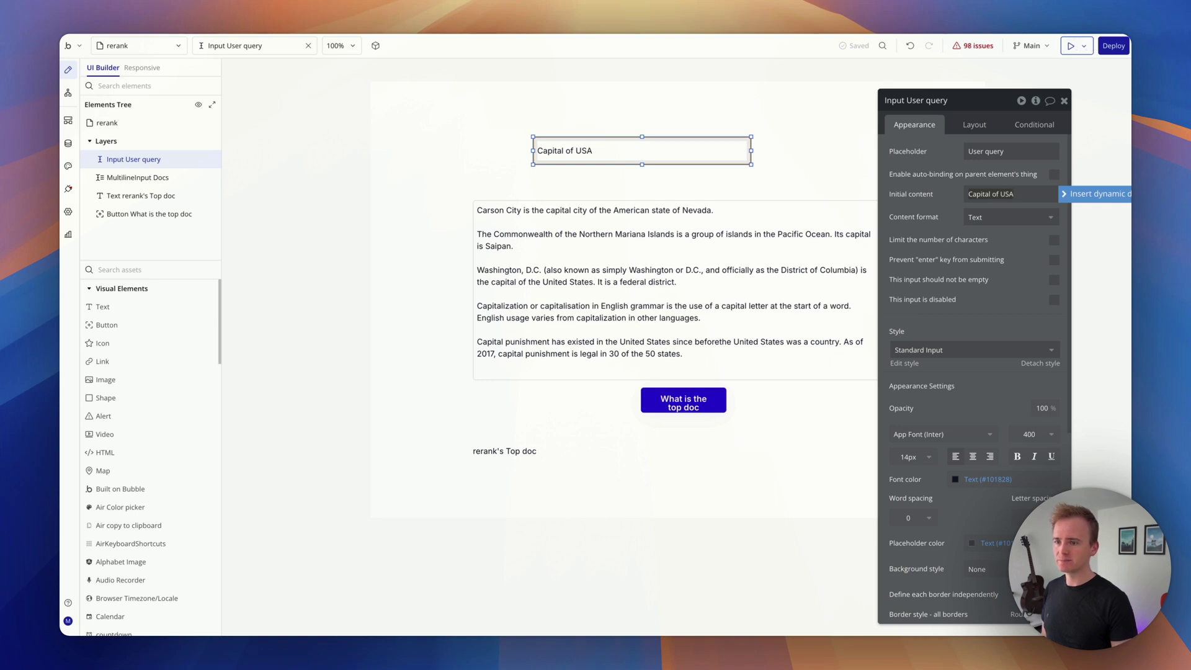
click(531, 133)
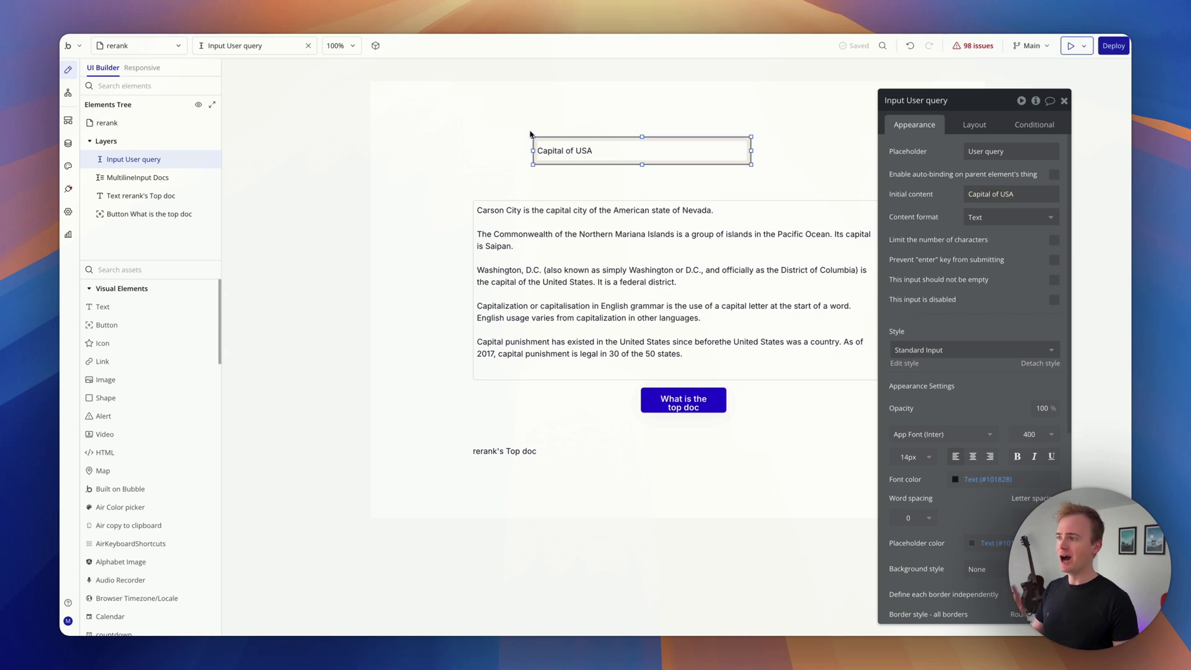
- Create a click workflow for the "What is the top doc" button and dismiss the Show Conditions hint
click(682, 400)
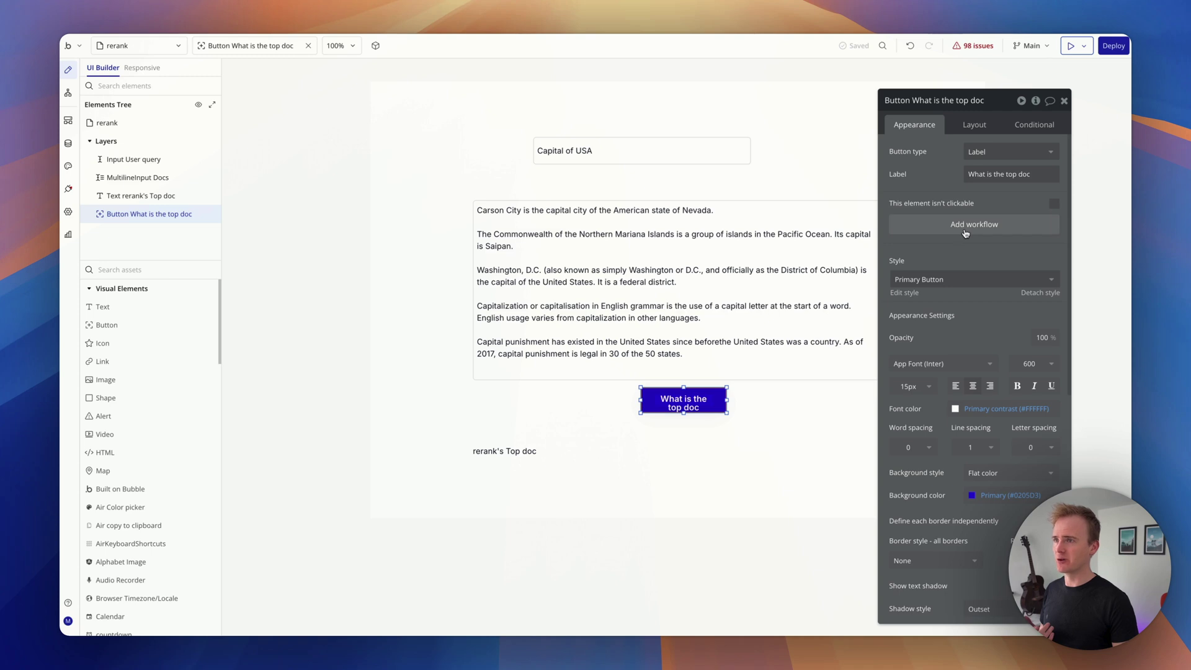
click(965, 233)
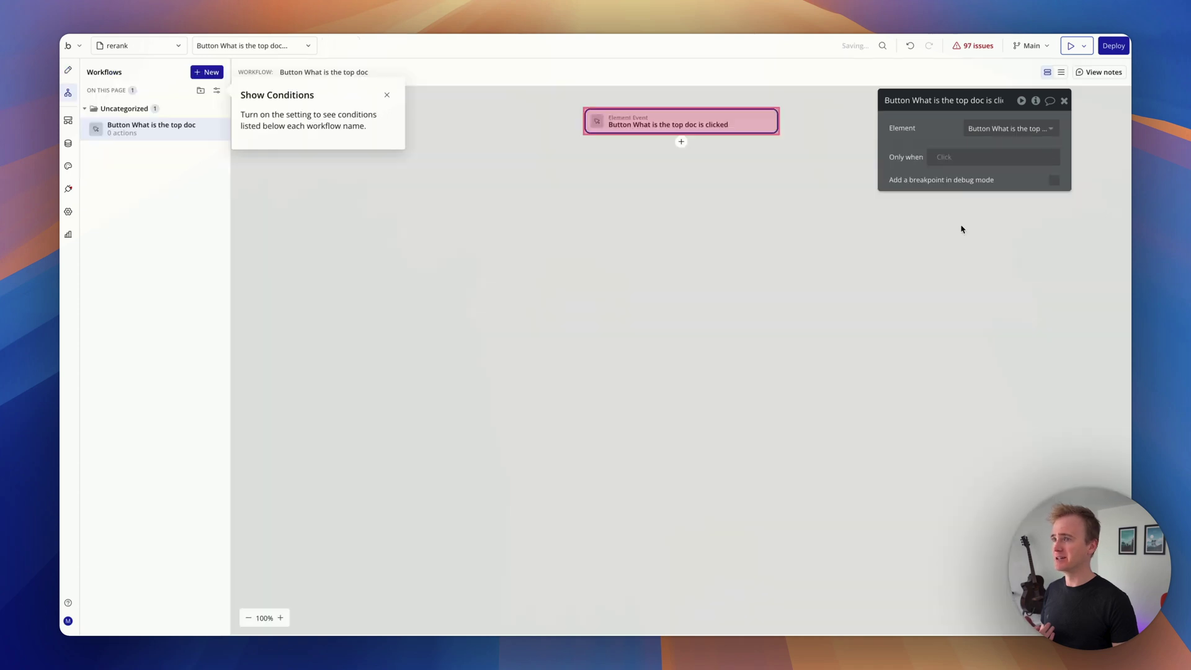
click(386, 98)
- Add the Cohere - Rerank docs action as the first step of the button's workflow
click(681, 142)
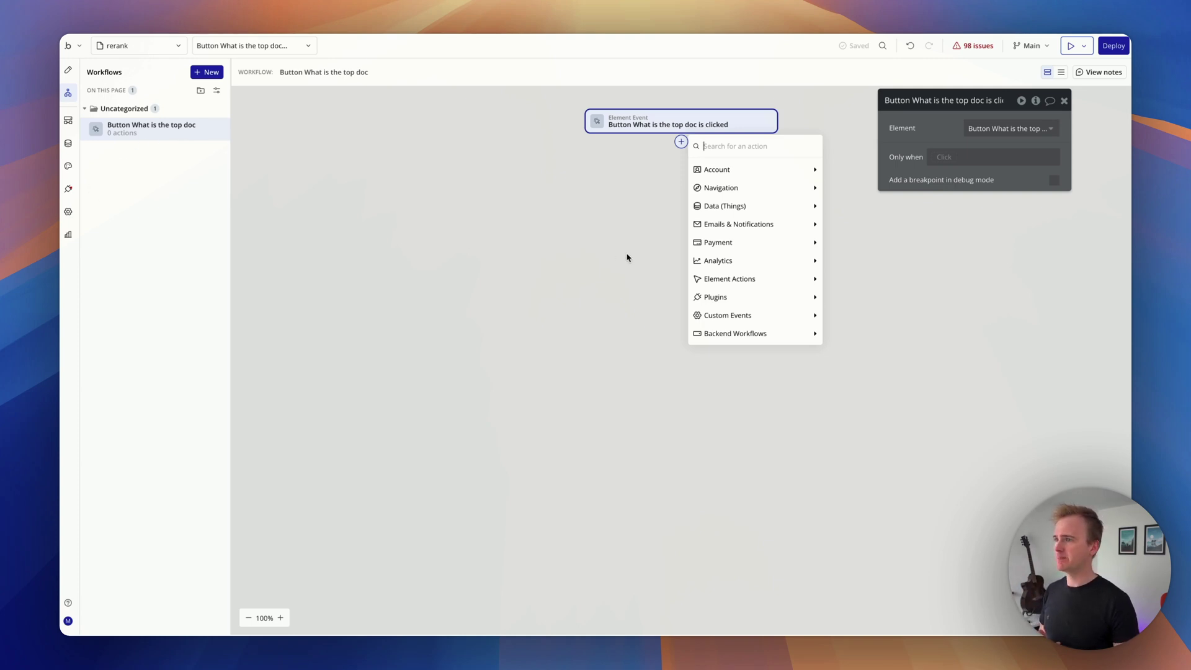
mouse_move(755, 316)
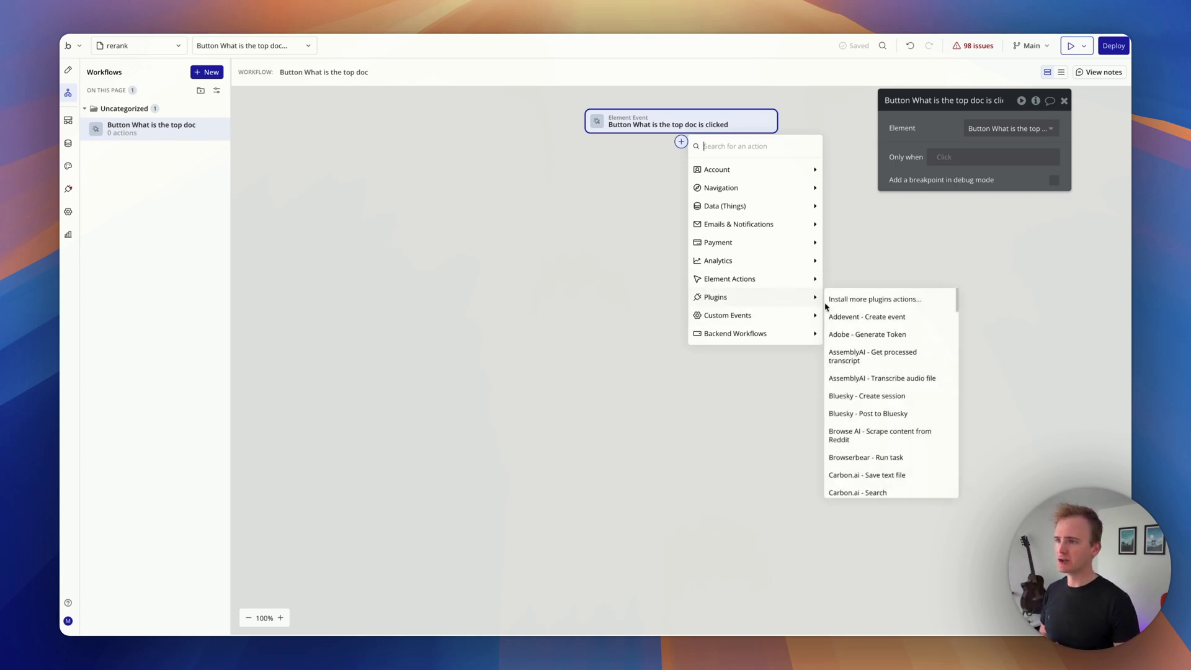
scroll(927, 356, down, 10)
scroll(926, 356, up, 15)
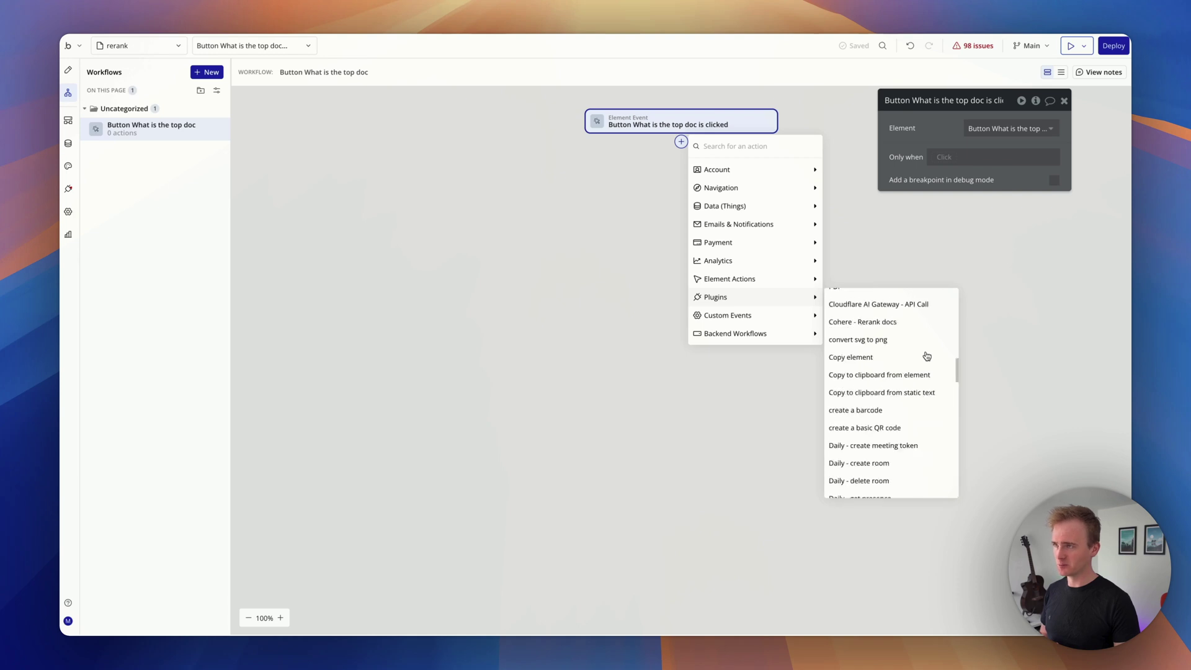
text(re)
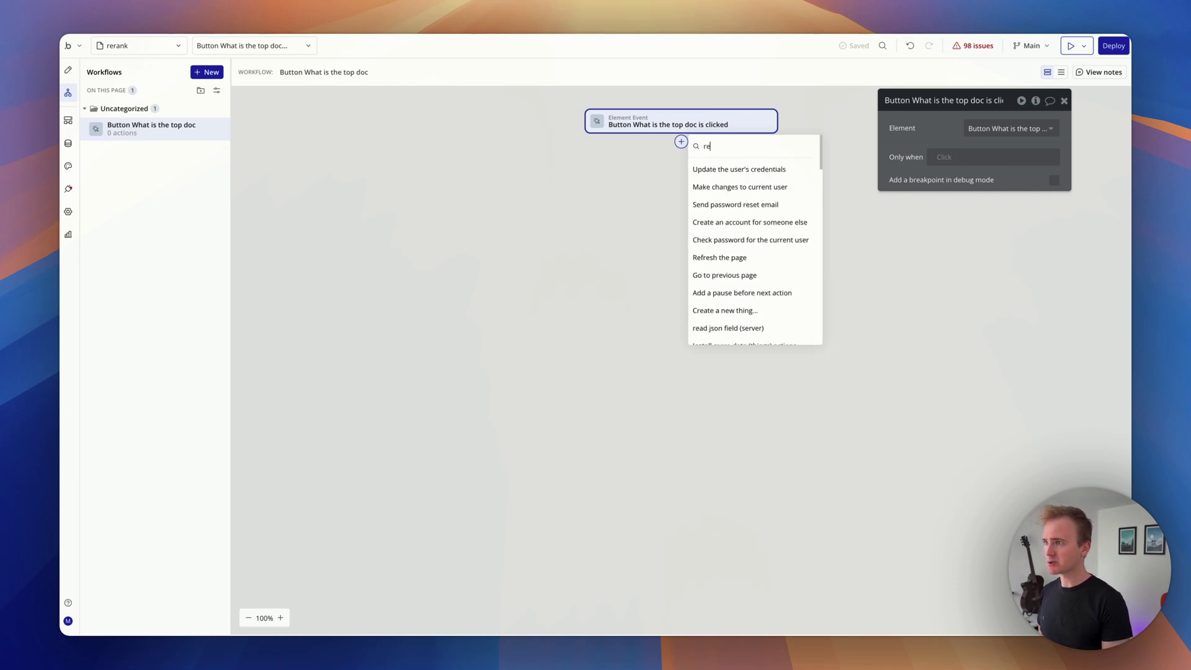
text(r)
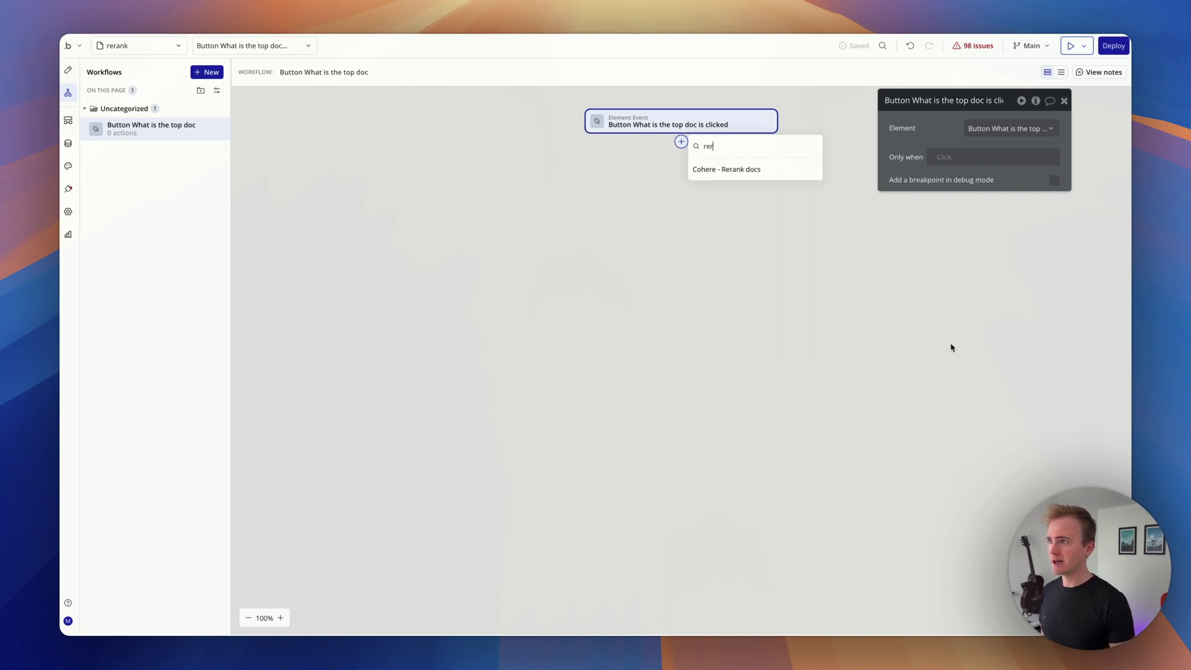
click(737, 170)
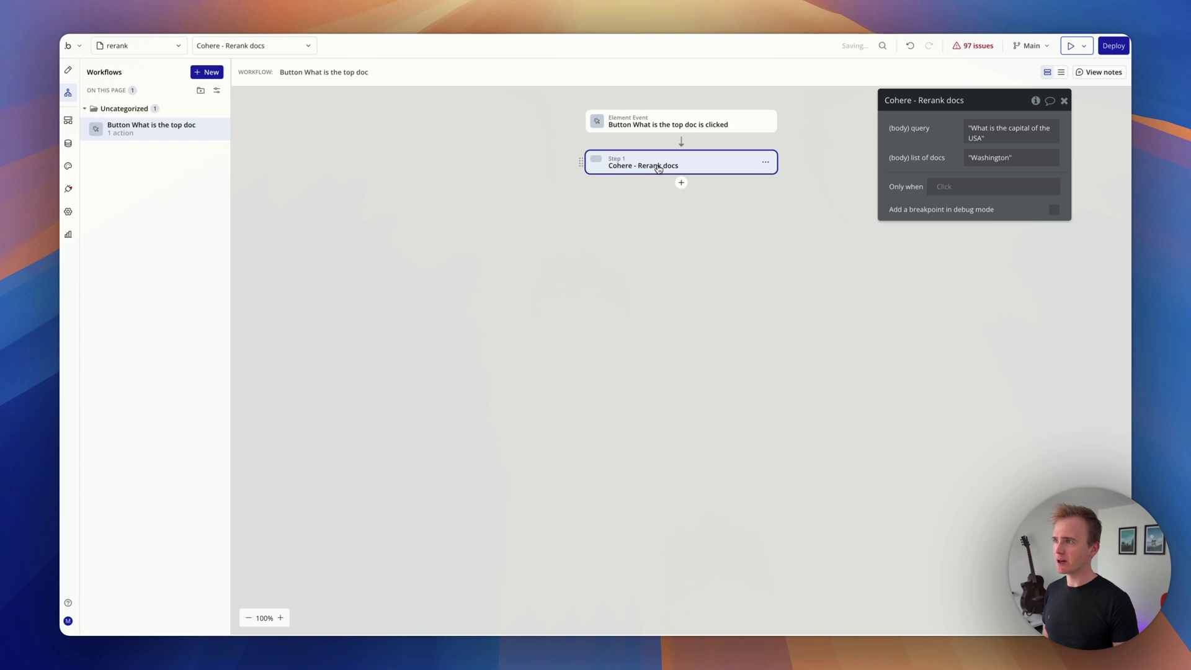
- Review the Cohere API name and the Rerank docs call name in the API Connector settings
click(68, 188)
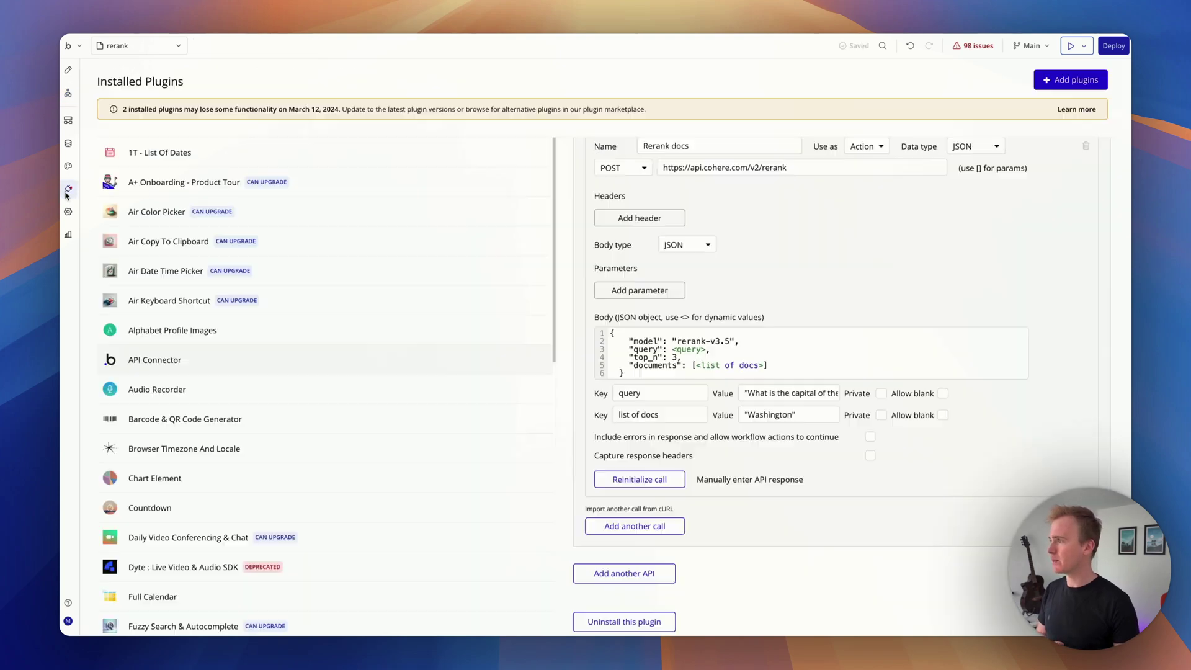
scroll(626, 225, up, 6)
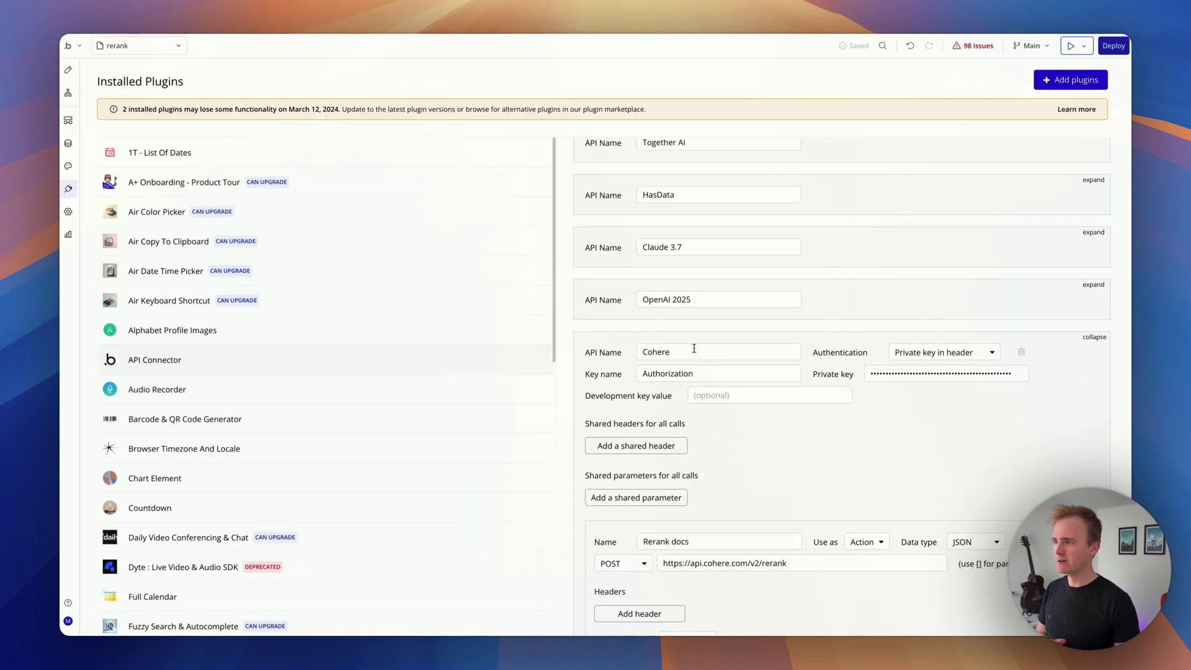
drag(697, 347, 608, 348)
drag(705, 546, 611, 535)
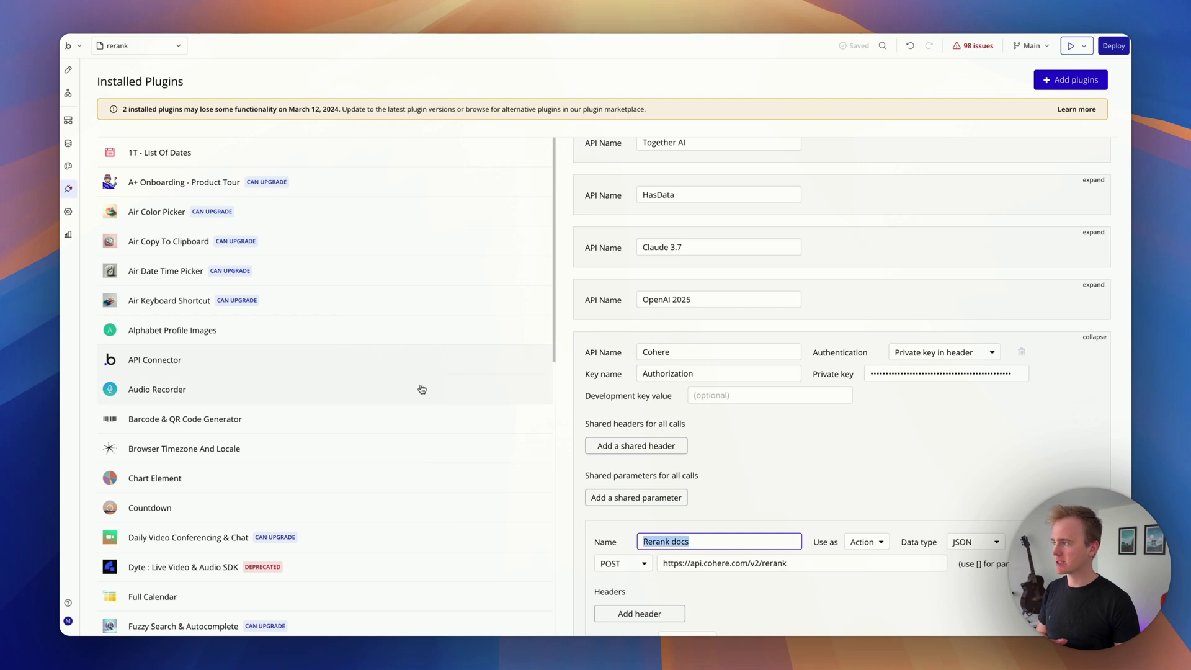
- Return to the button's workflow and set the Rerank docs action's query to Input User query's value formatted as JSON-safe
click(69, 92)
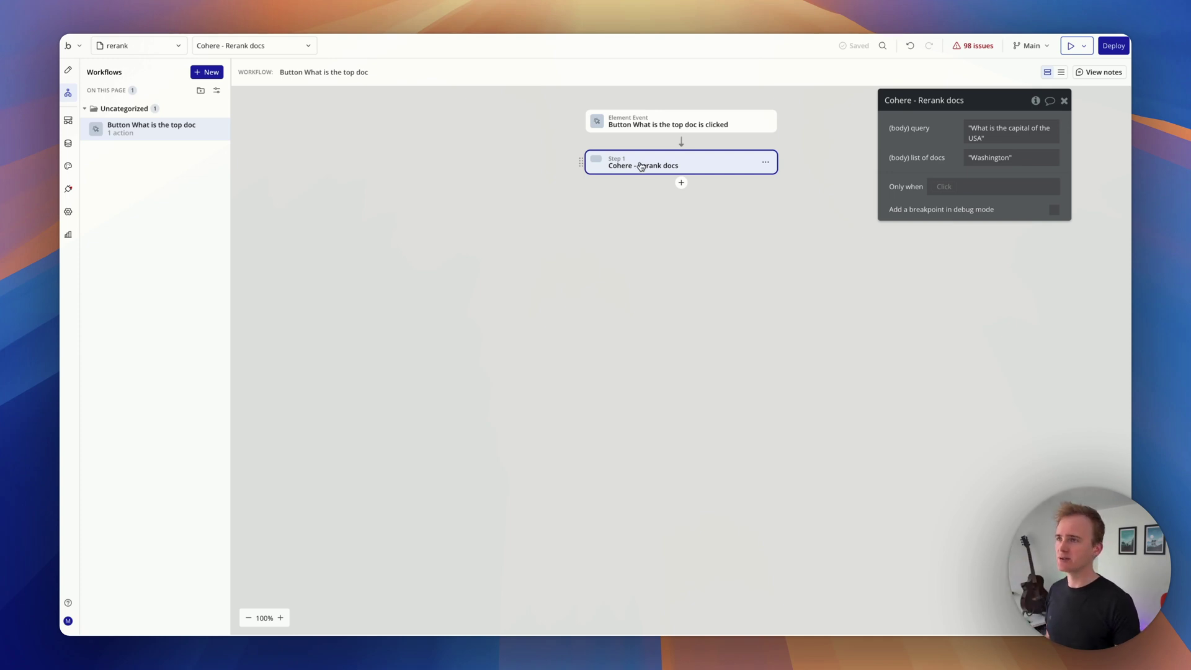
click(972, 130)
key(ctrl+a)
click(1114, 133)
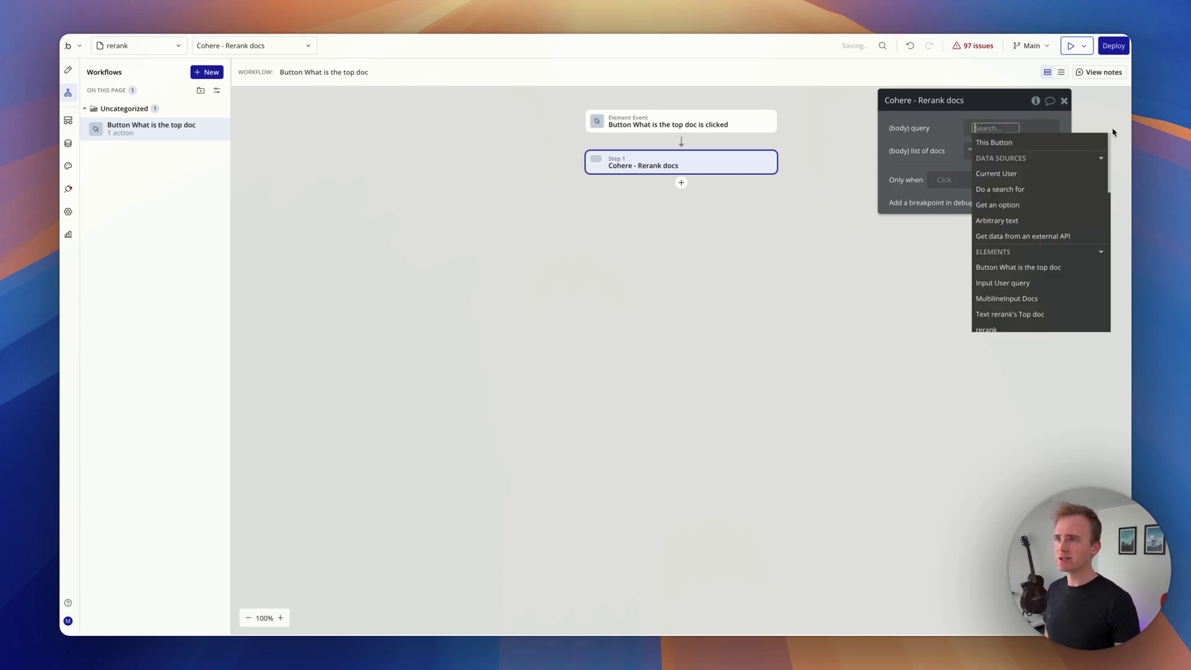
text(quer)
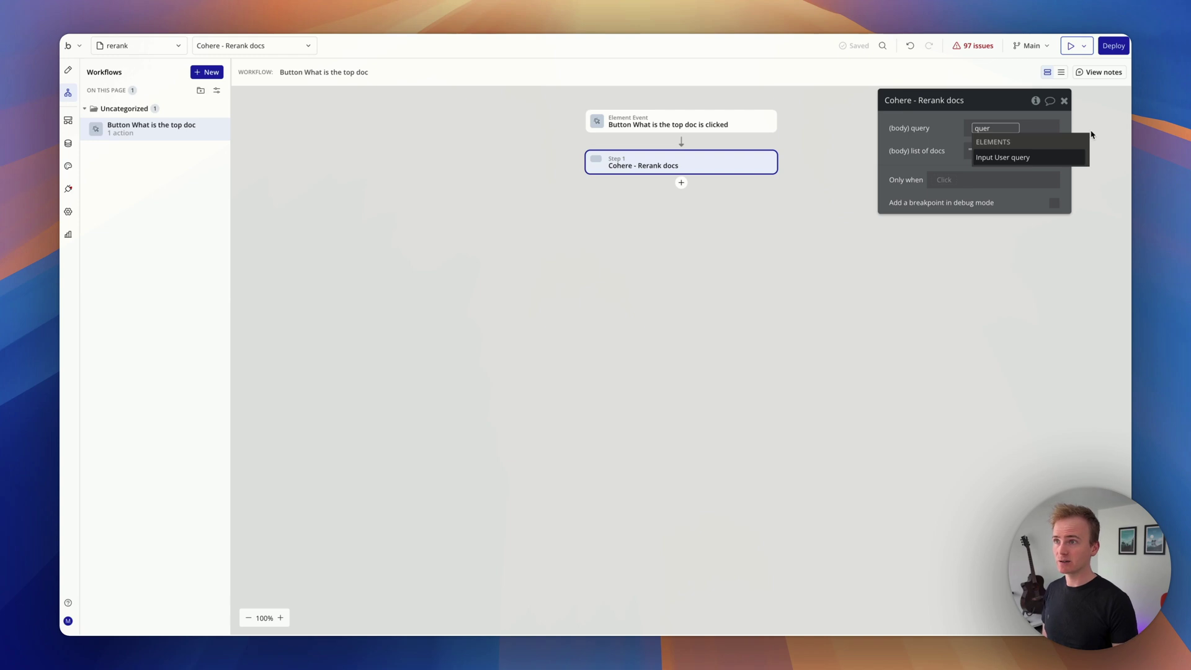
click(1026, 158)
text(js)
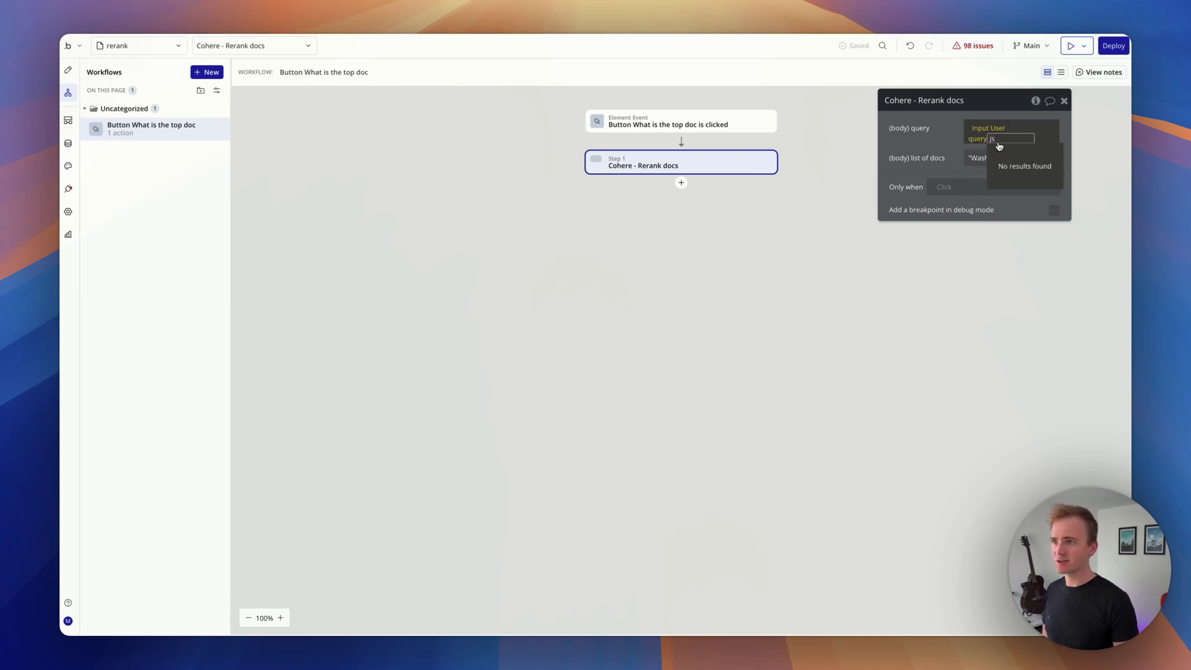
key(BackSpace)
key(BackSpace)
click(1002, 166)
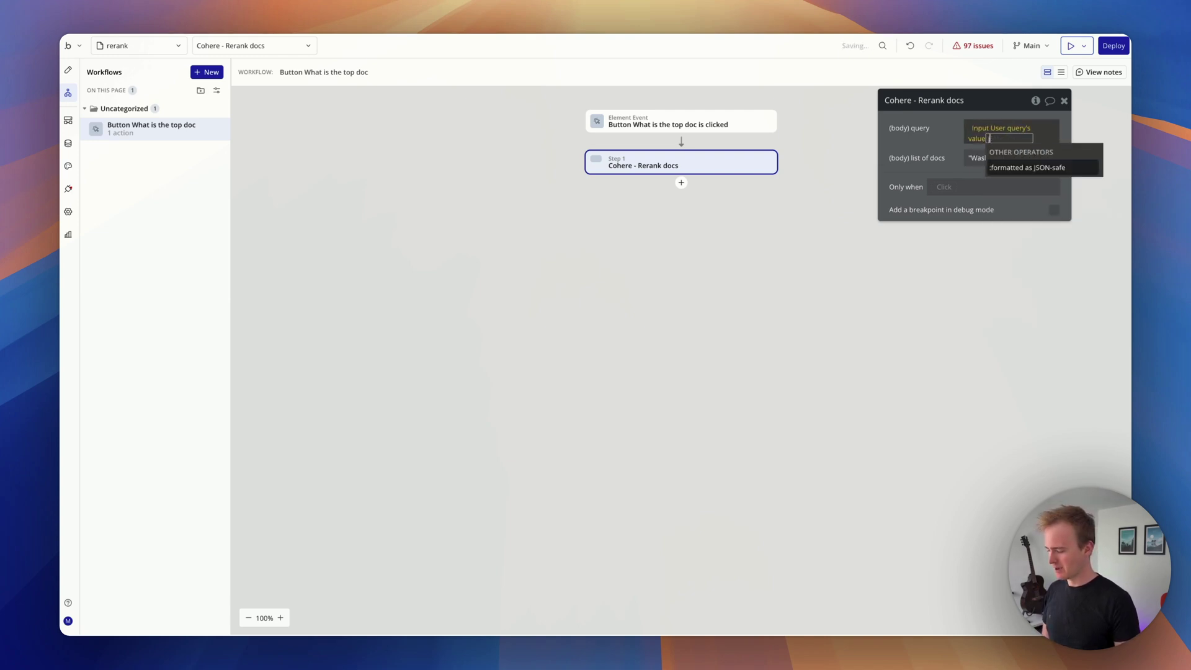
key(Return)
click(917, 132)
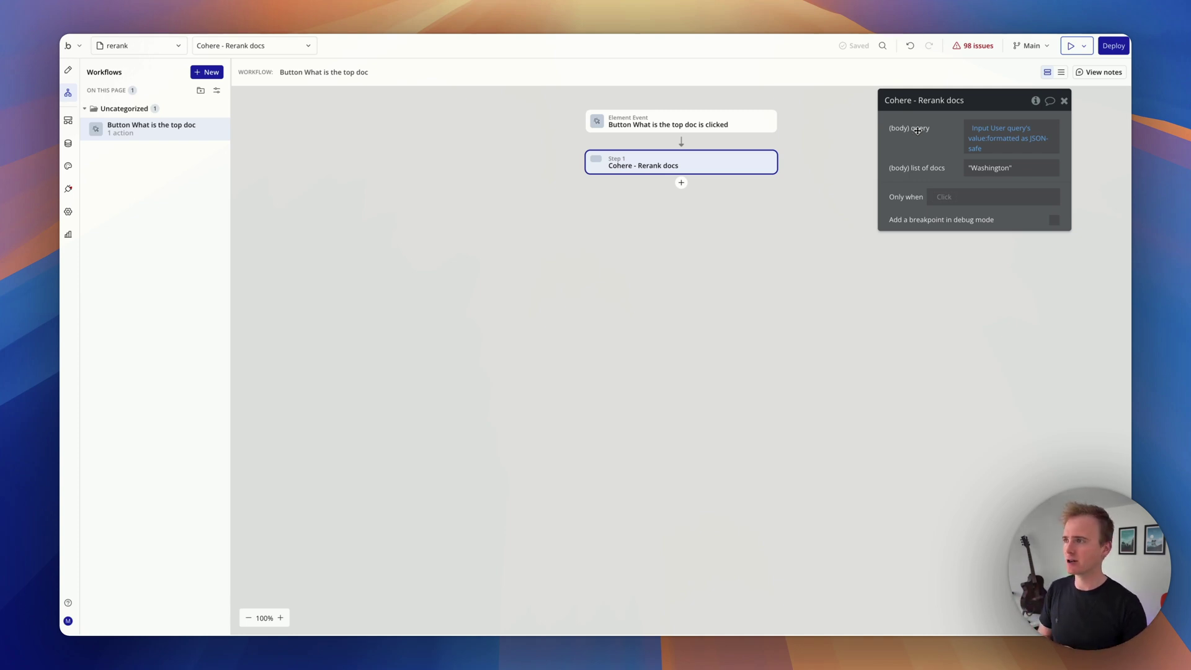
- Switch to the Cohere docs and examine how the documents list is written in the Rerank cURL example
triple_click(990, 167)
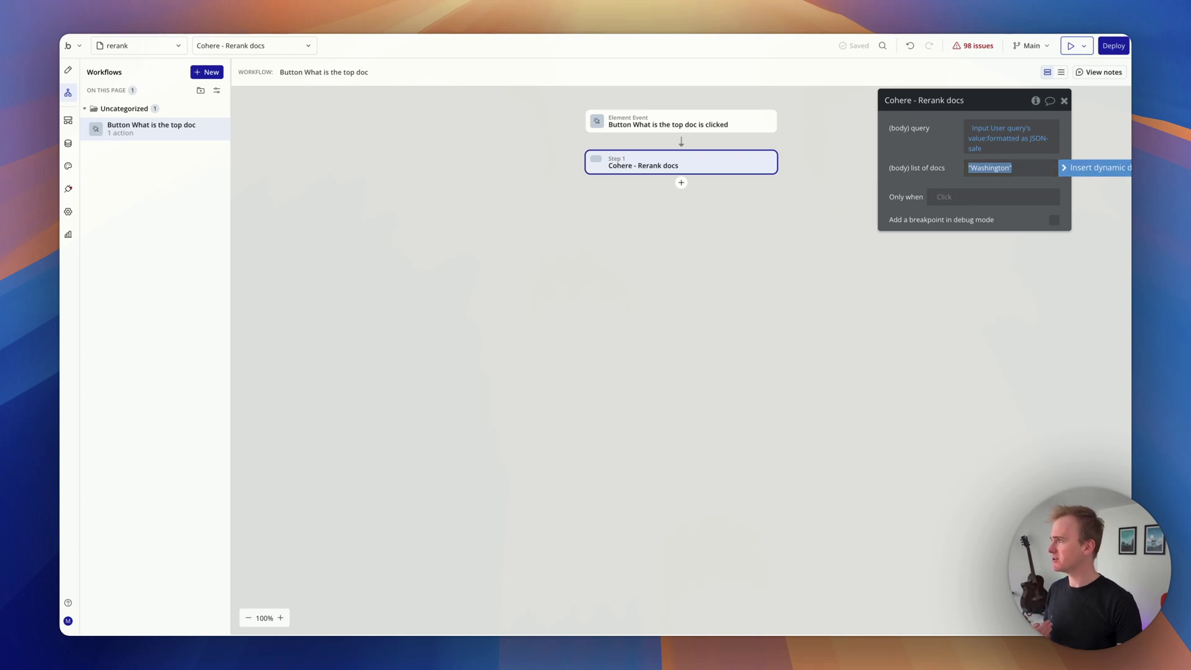
key(super+Tab)
scroll(794, 364, left, 3)
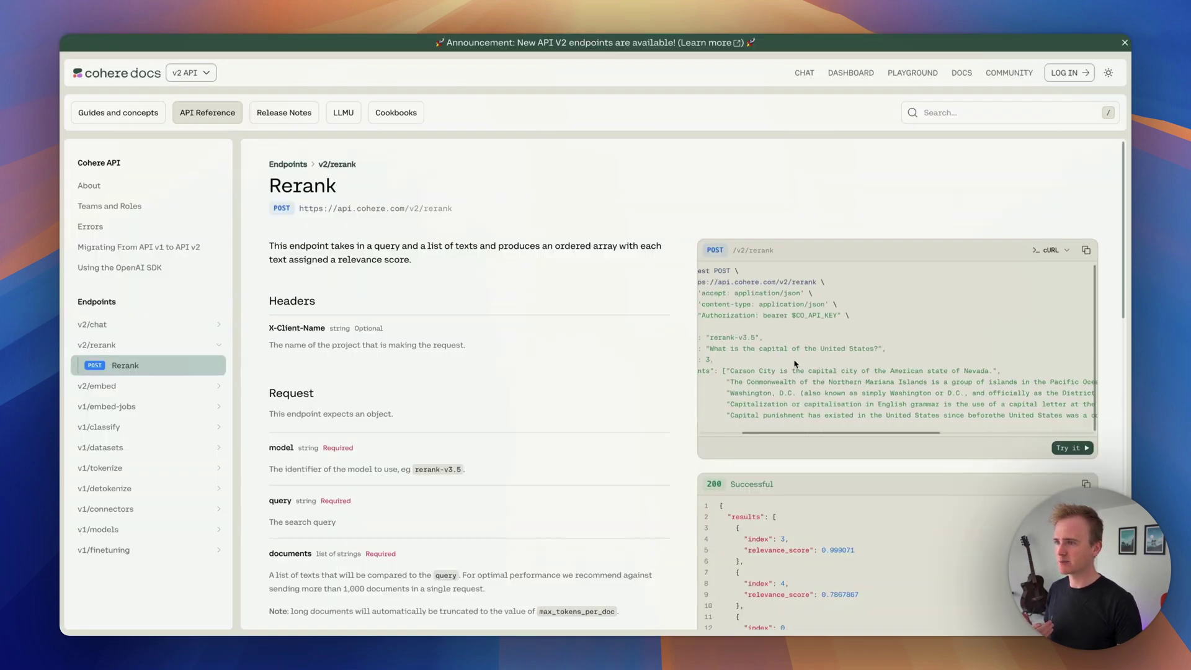
scroll(795, 366, left, 2)
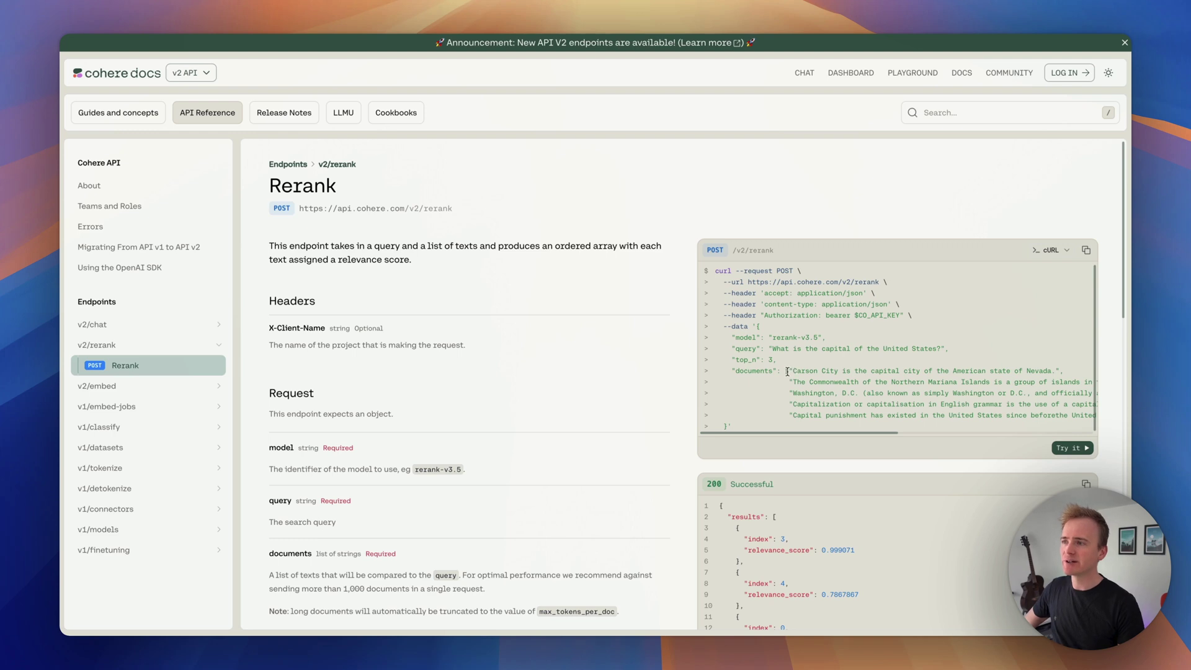
drag(786, 371, 1059, 367)
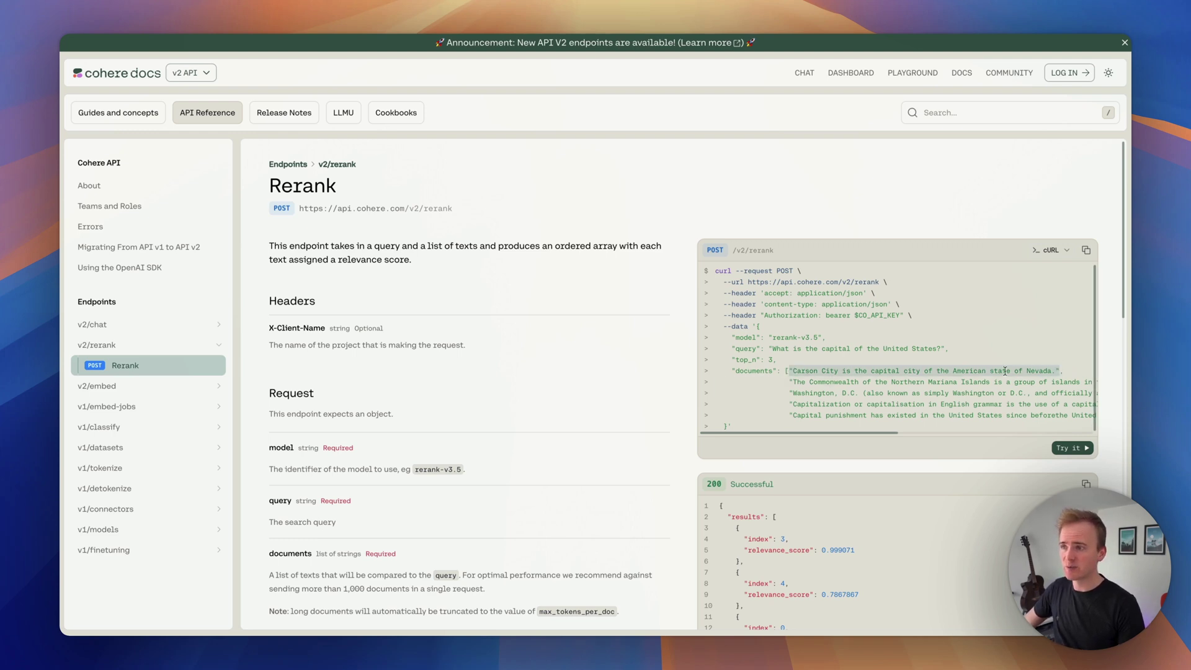
click(907, 372)
drag(980, 393, 897, 393)
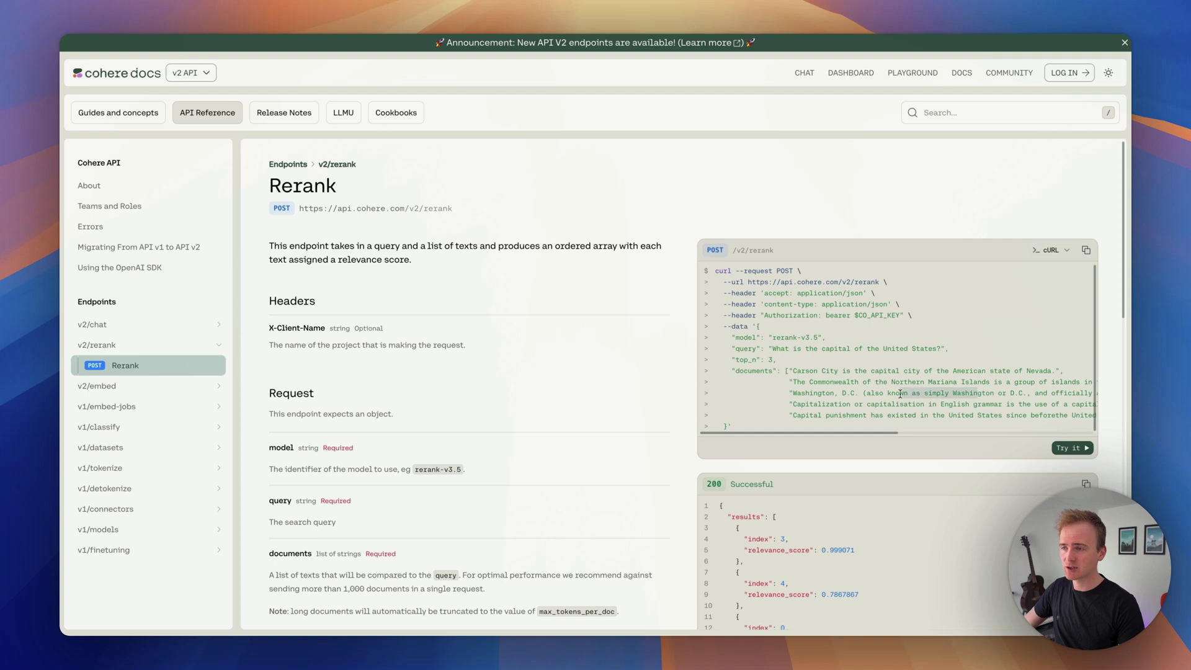
click(900, 395)
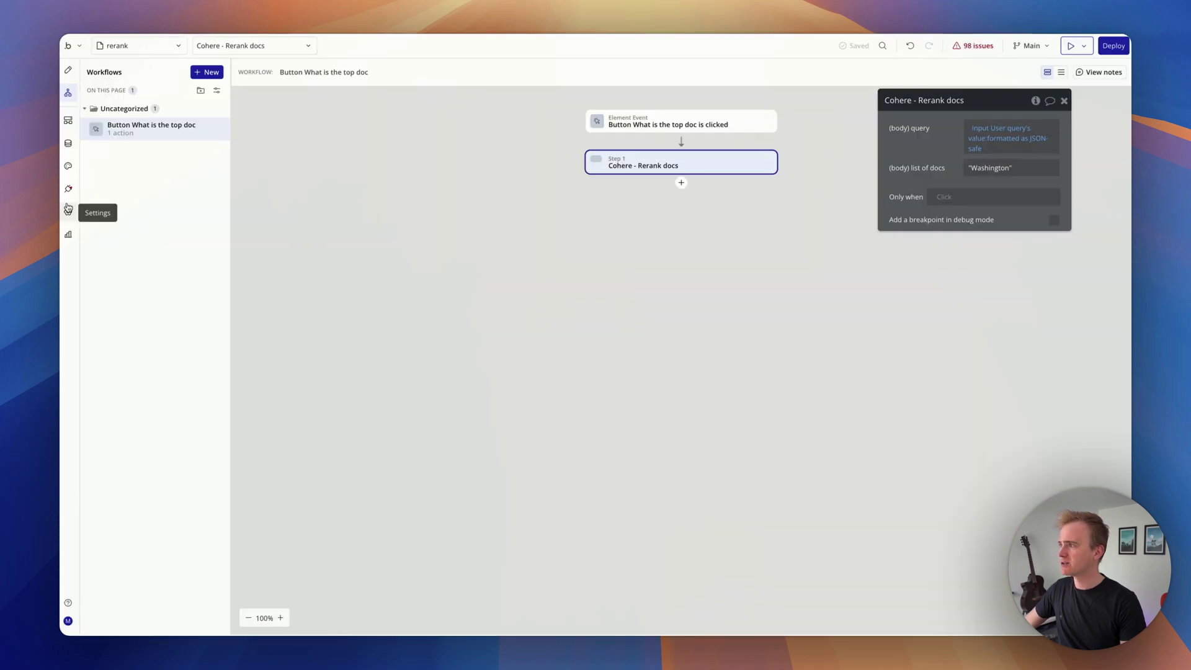
- Examine how the list of docs parameter sits in the JSON body of the Rerank docs call in Bubble's API Connector
click(68, 189)
scroll(602, 411, down, 8)
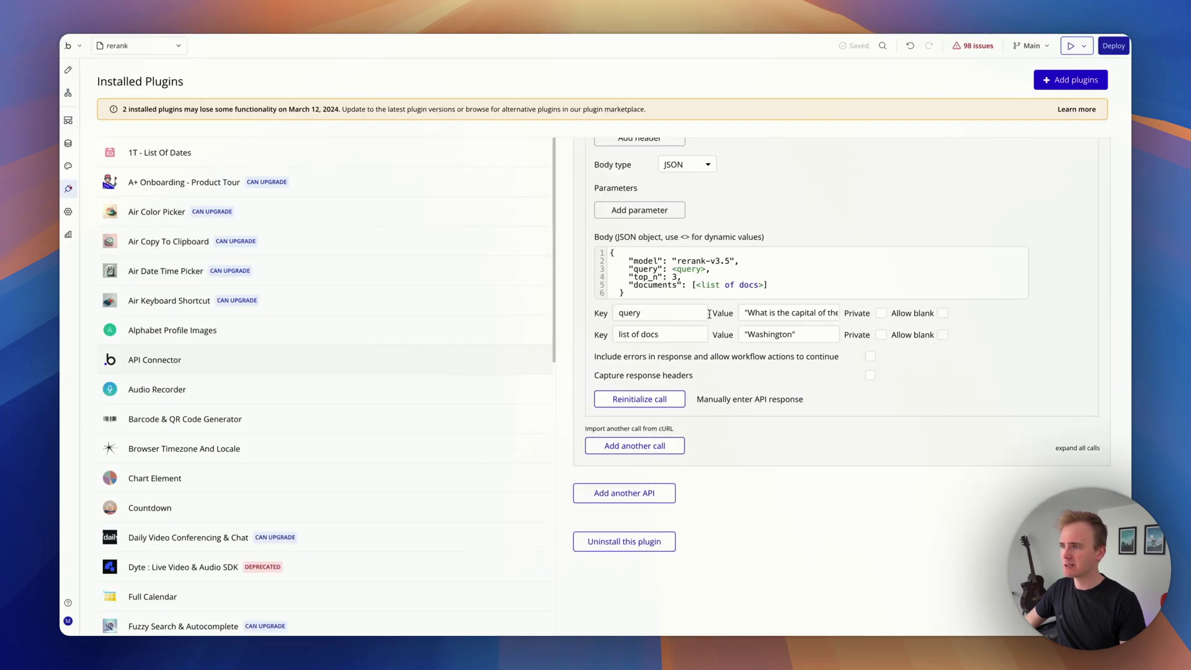
drag(695, 291, 759, 293)
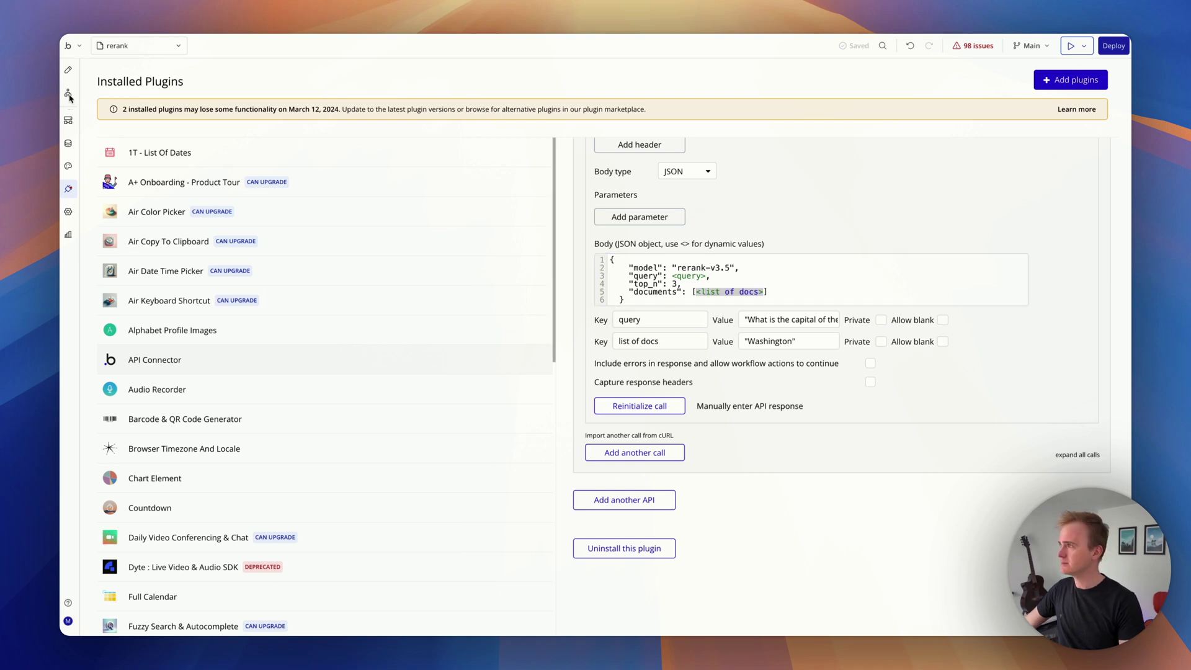
- Back in the workflow action, replace the list of docs value with a search for the Book data type
click(68, 93)
click(992, 162)
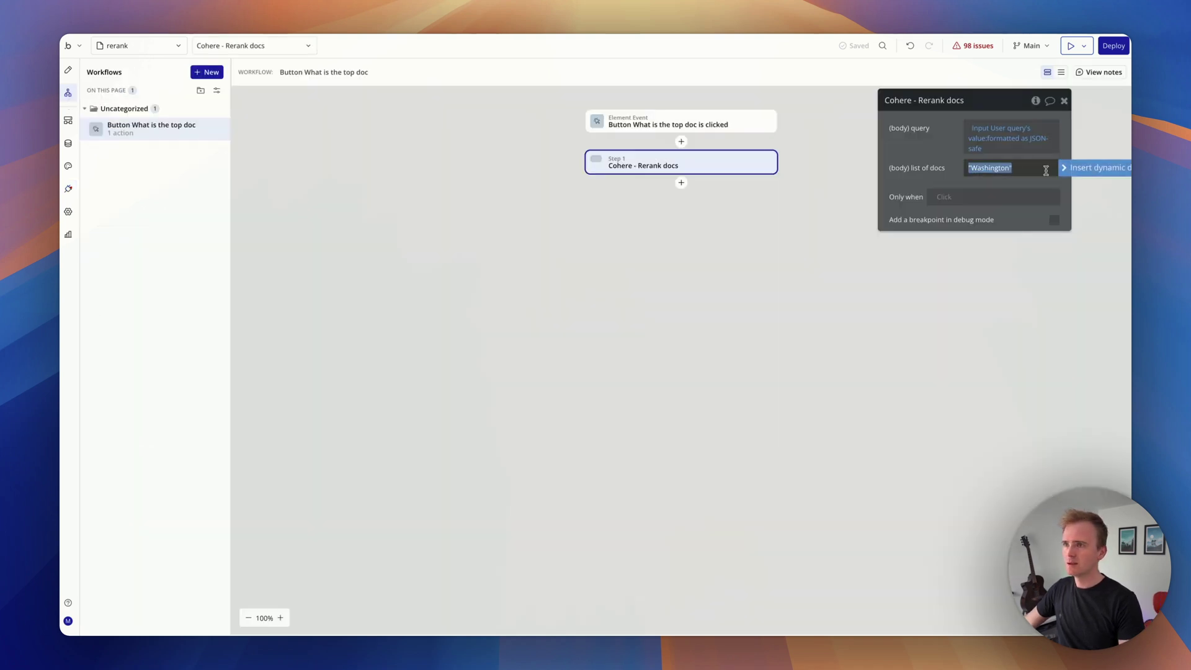
click(1102, 175)
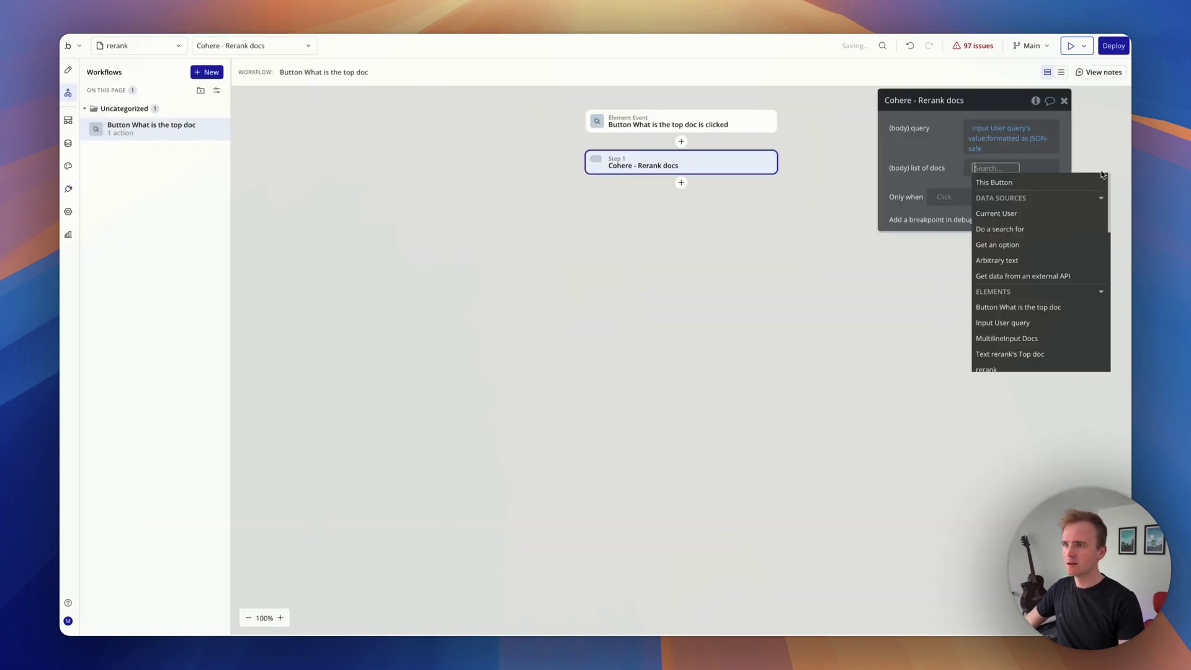
click(1044, 229)
click(795, 129)
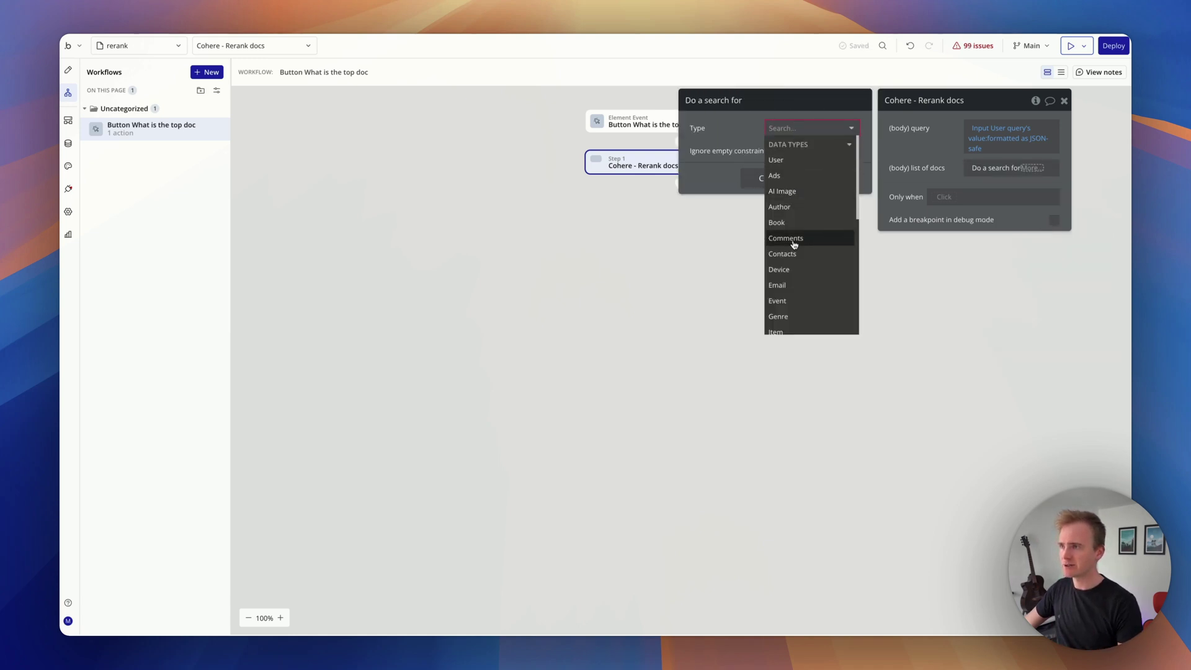
click(796, 221)
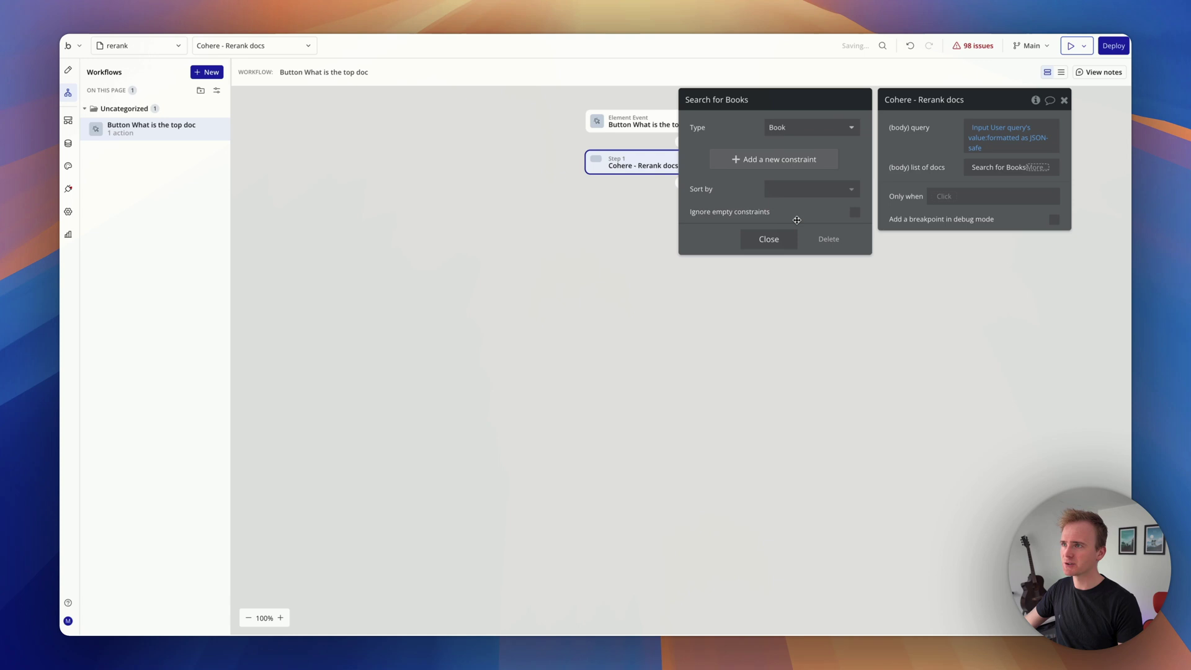
- Format the Books search as text, showing This Book's Title formatted as JSON-safe per item with a comma as delimiter
click(1041, 166)
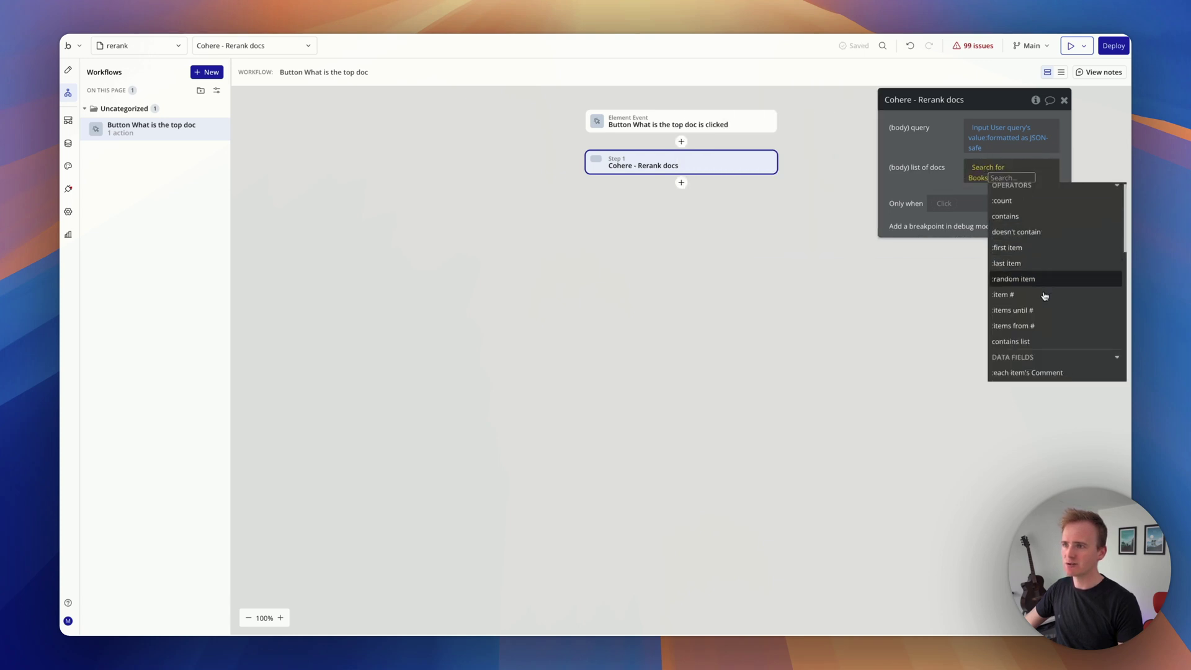
text(fo)
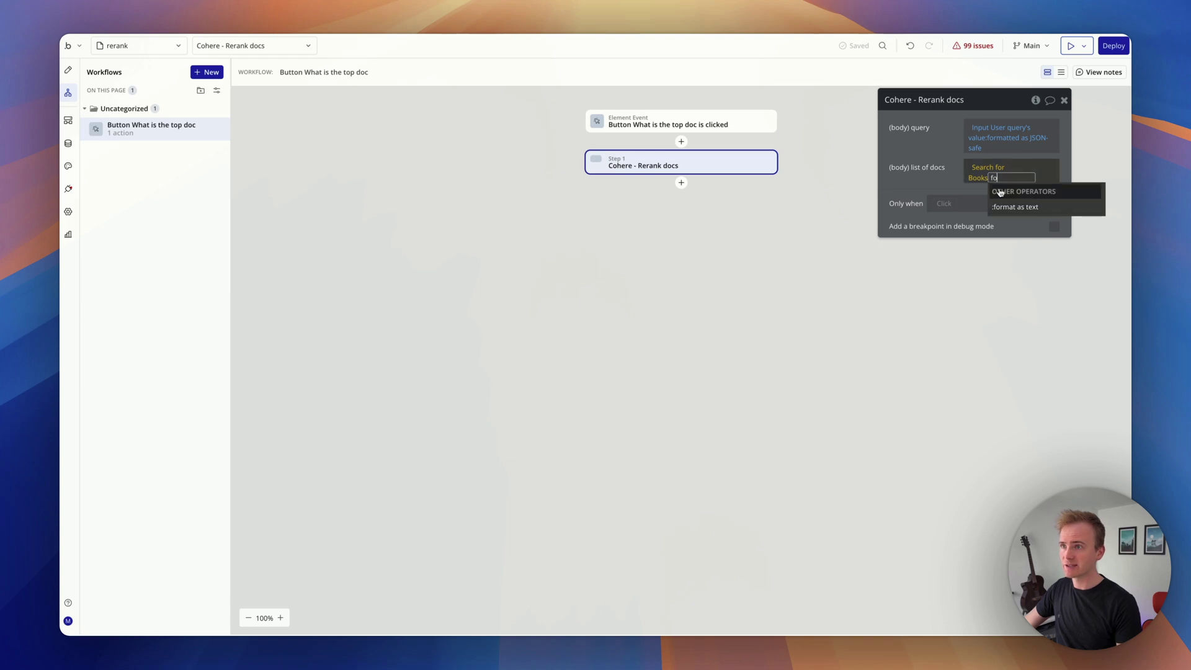
click(1017, 207)
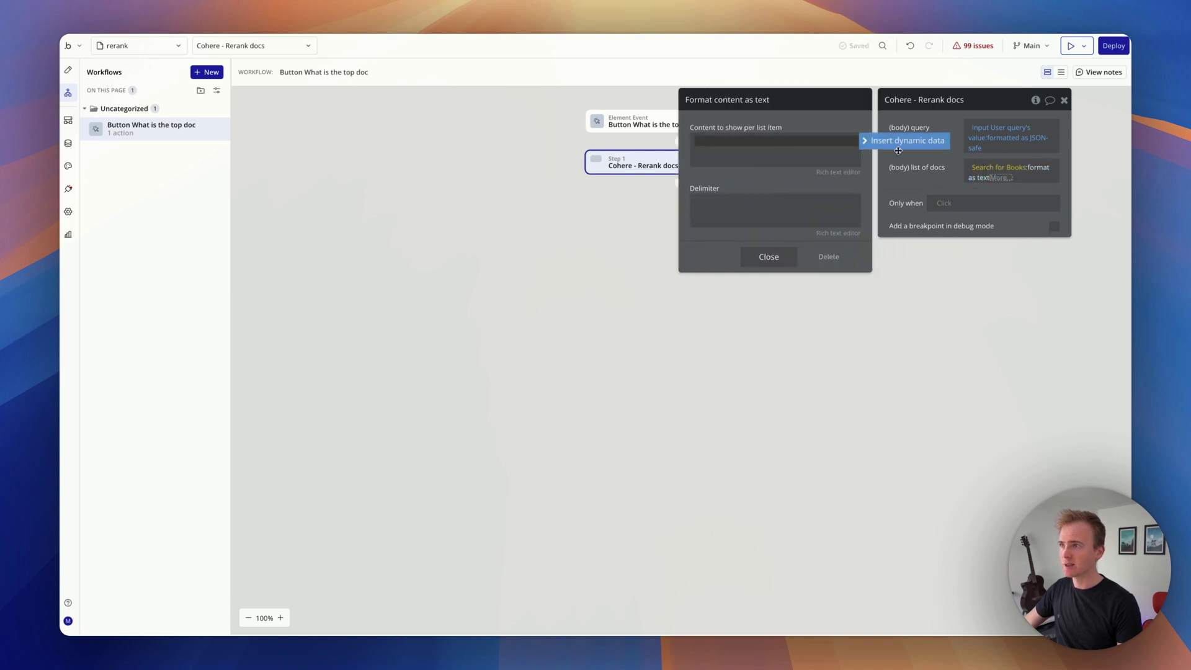
click(875, 141)
click(747, 170)
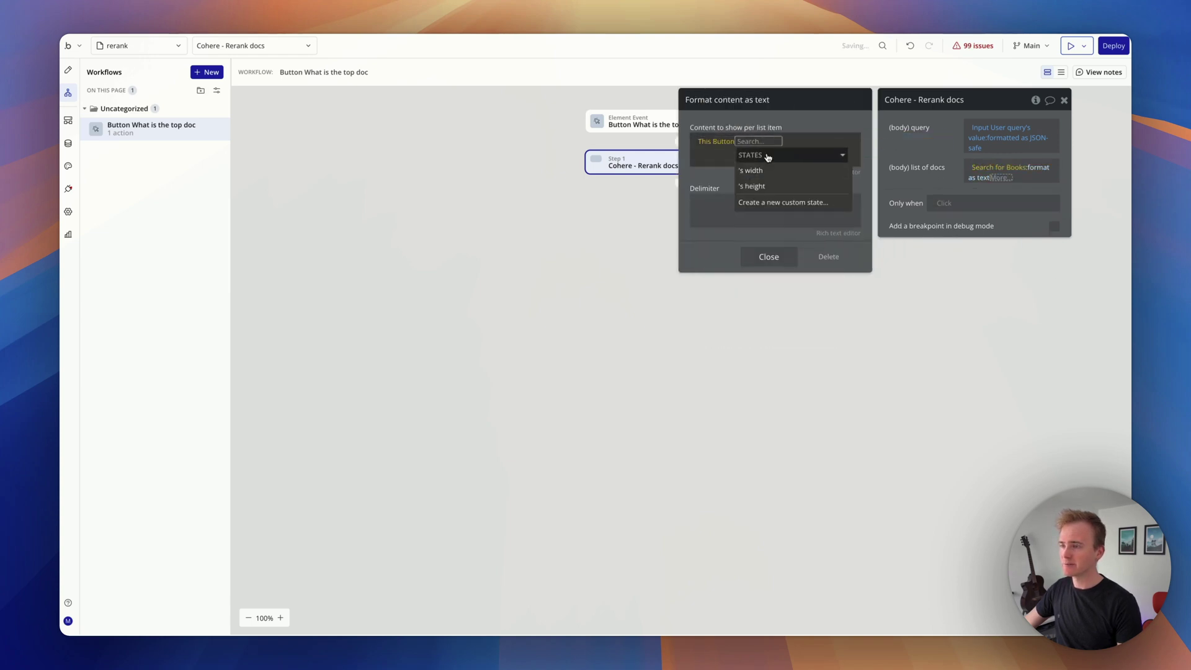
key(BackSpace)
click(740, 173)
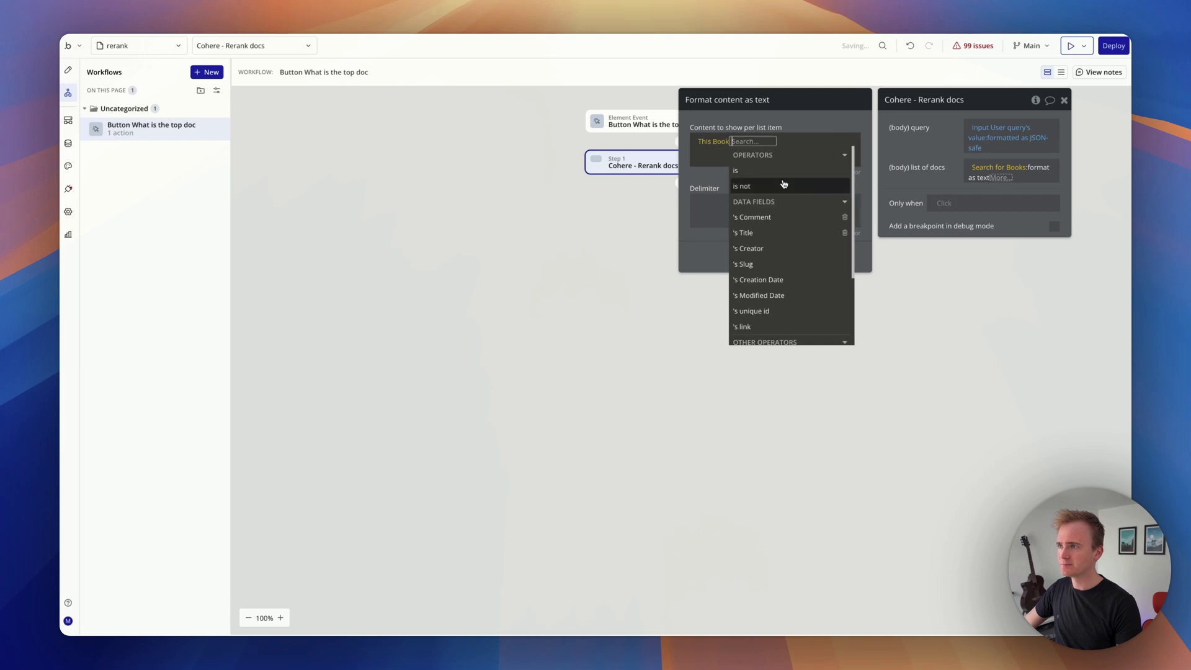
click(775, 240)
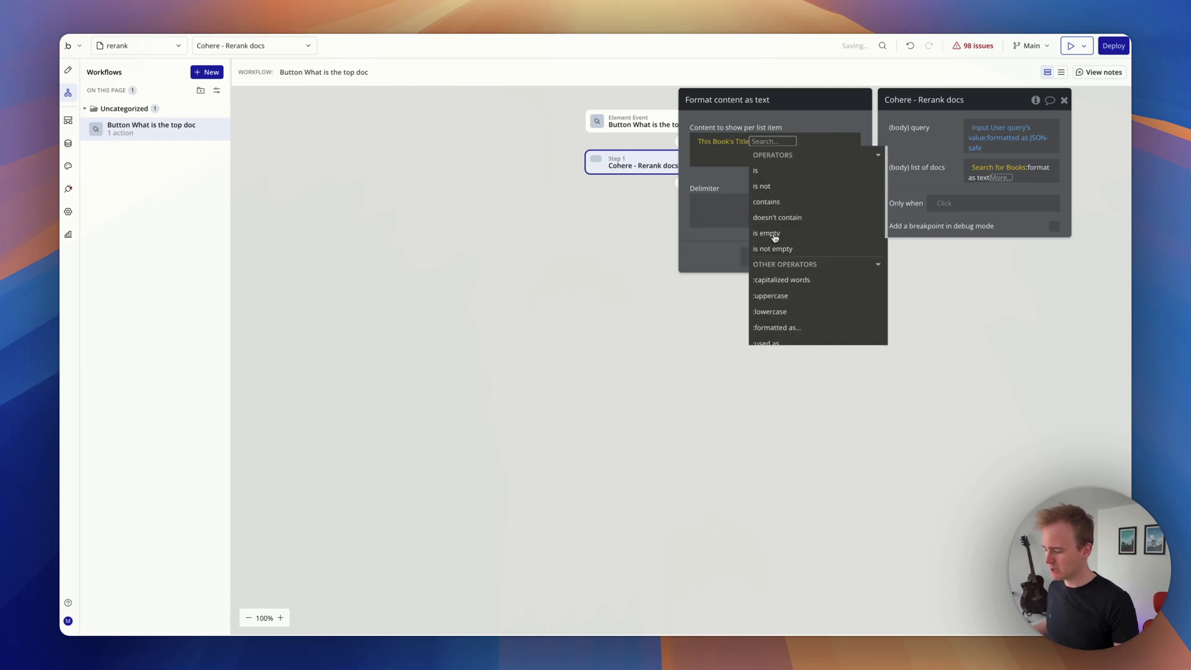
click(776, 327)
click(784, 186)
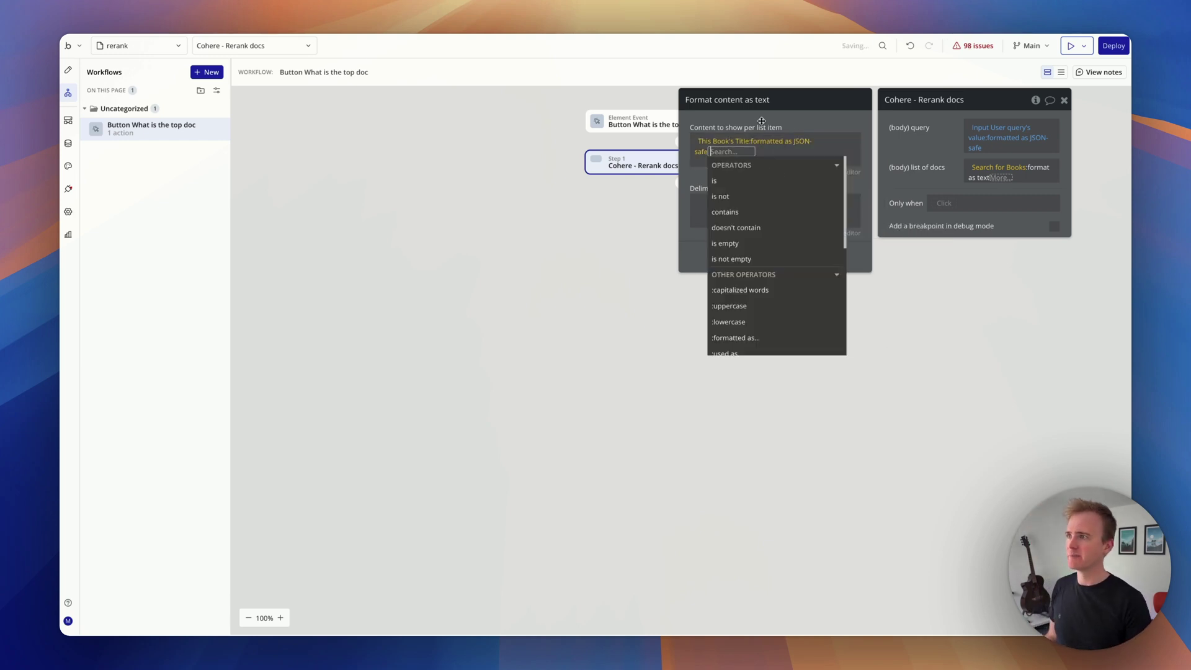
click(760, 120)
click(770, 200)
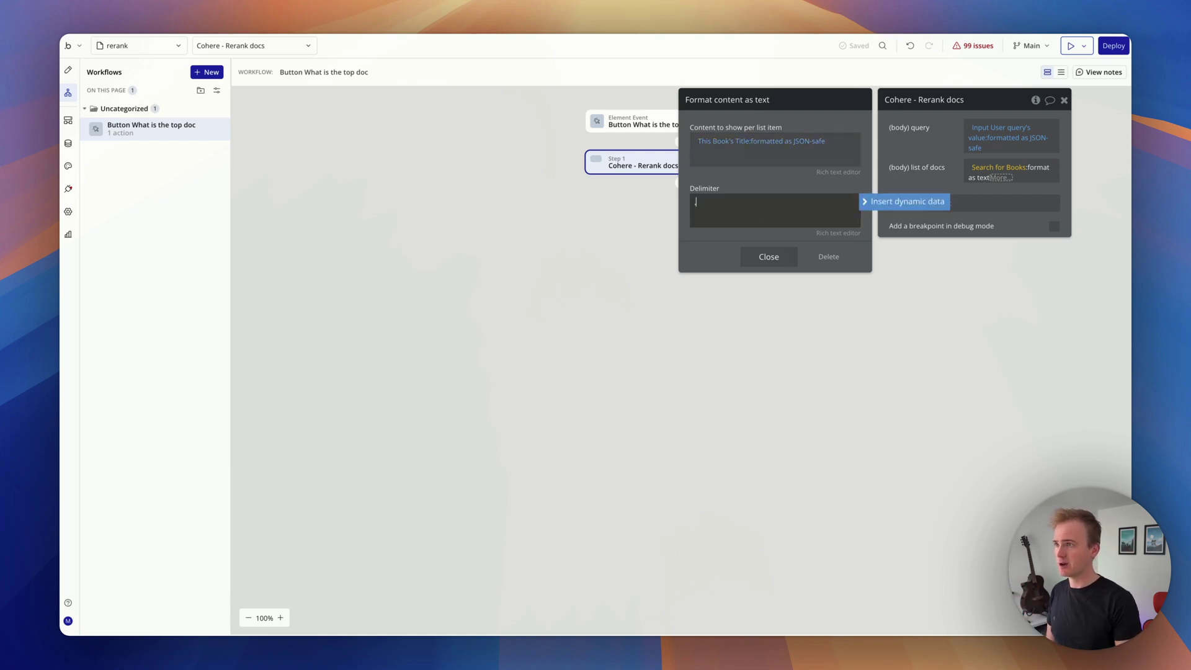
click(745, 189)
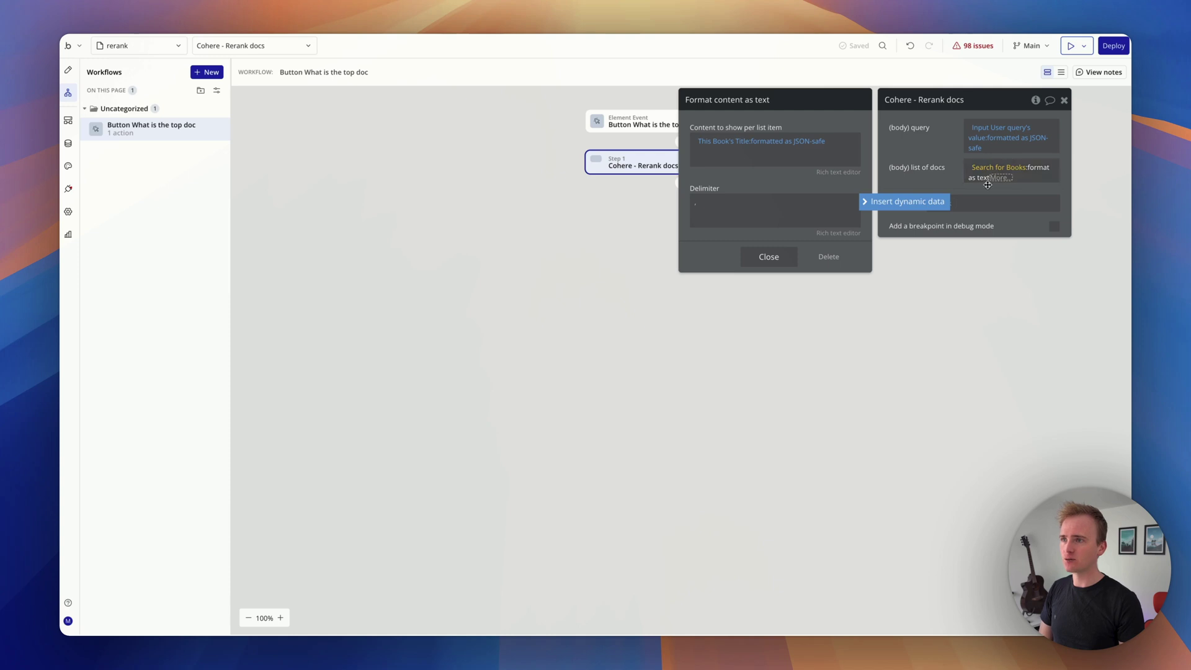
- Clear the Books search expression from list of docs and set the parameter to MultilineInput Docs's value
right_click(1020, 173)
click(1041, 171)
click(997, 168)
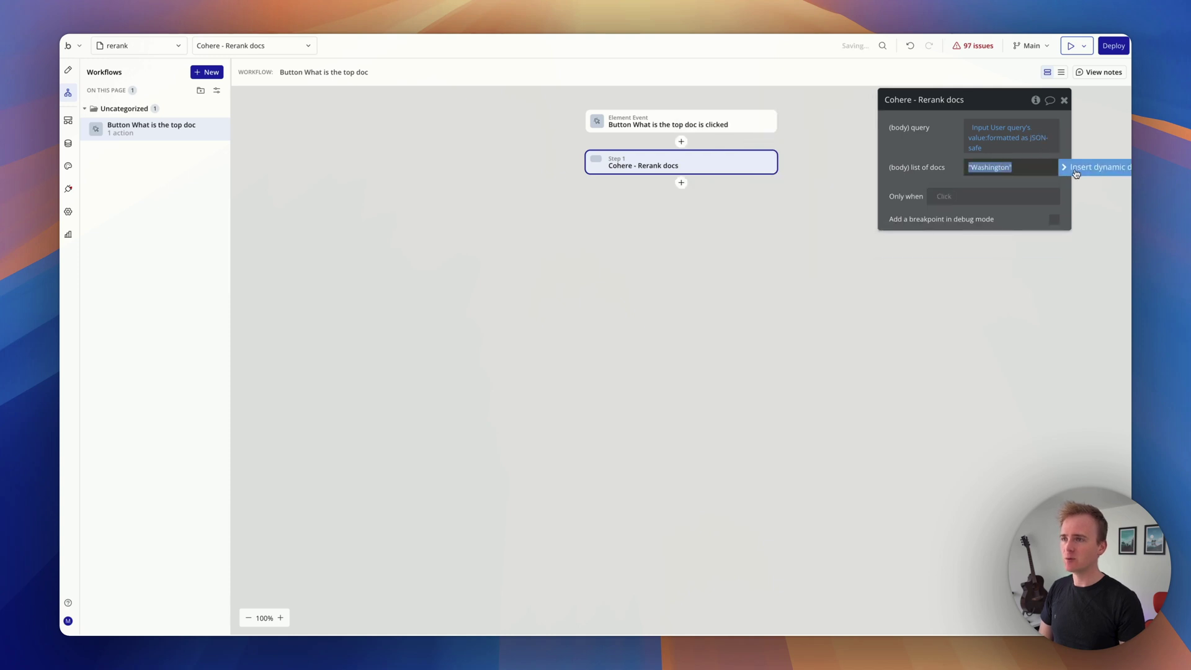
key(BackSpace)
text(mul)
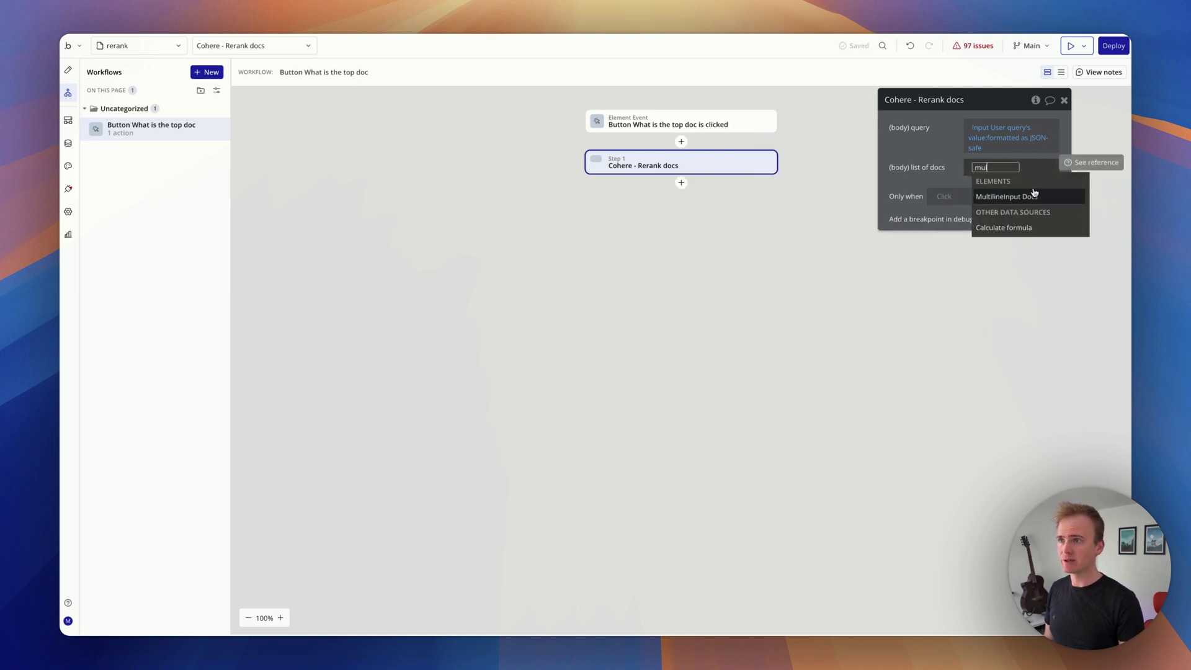
click(1035, 195)
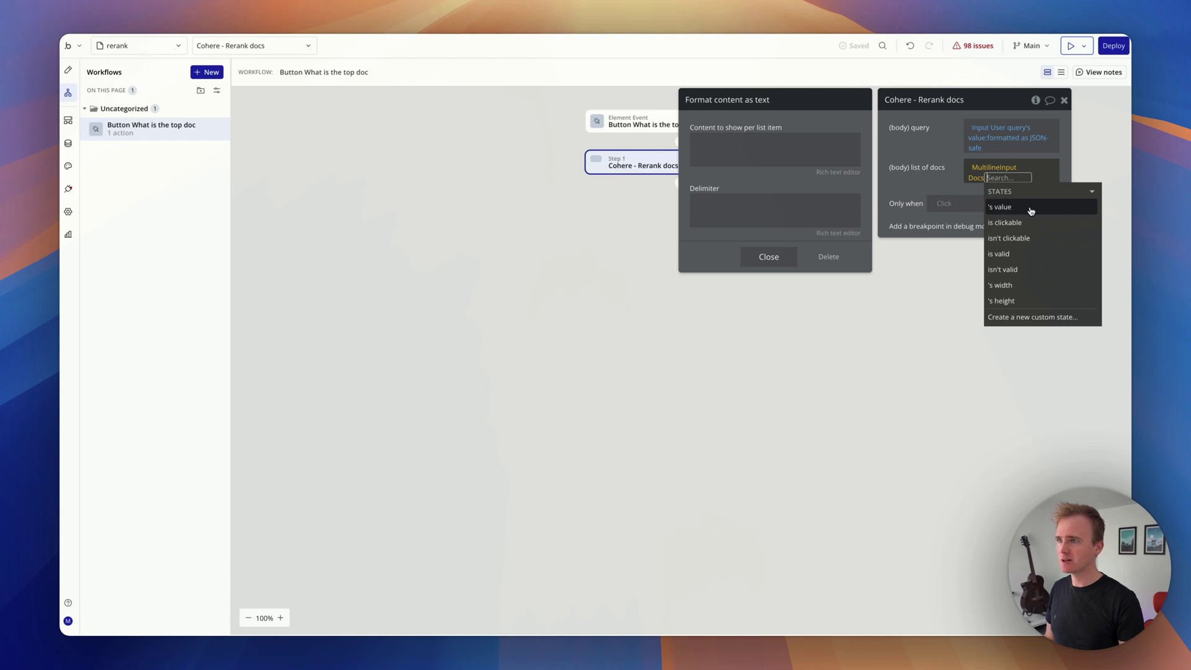
click(1031, 211)
click(969, 181)
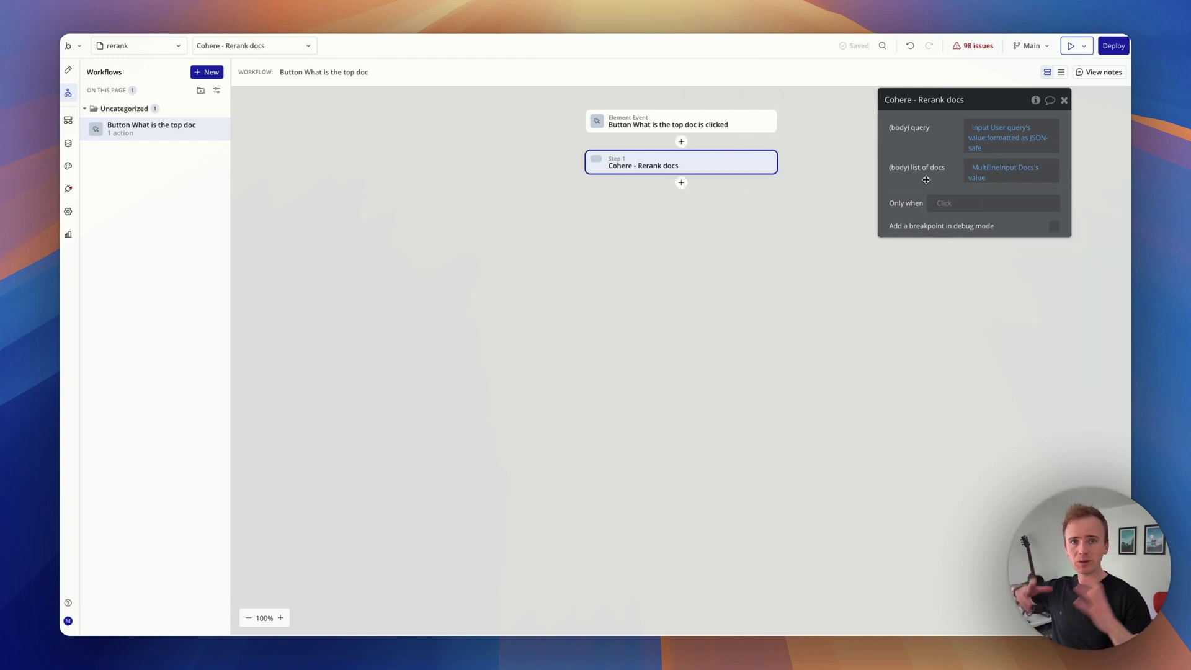
- Extend the list of docs expression with a split by operator that uses a line break as the text separator
click(992, 178)
click(1035, 179)
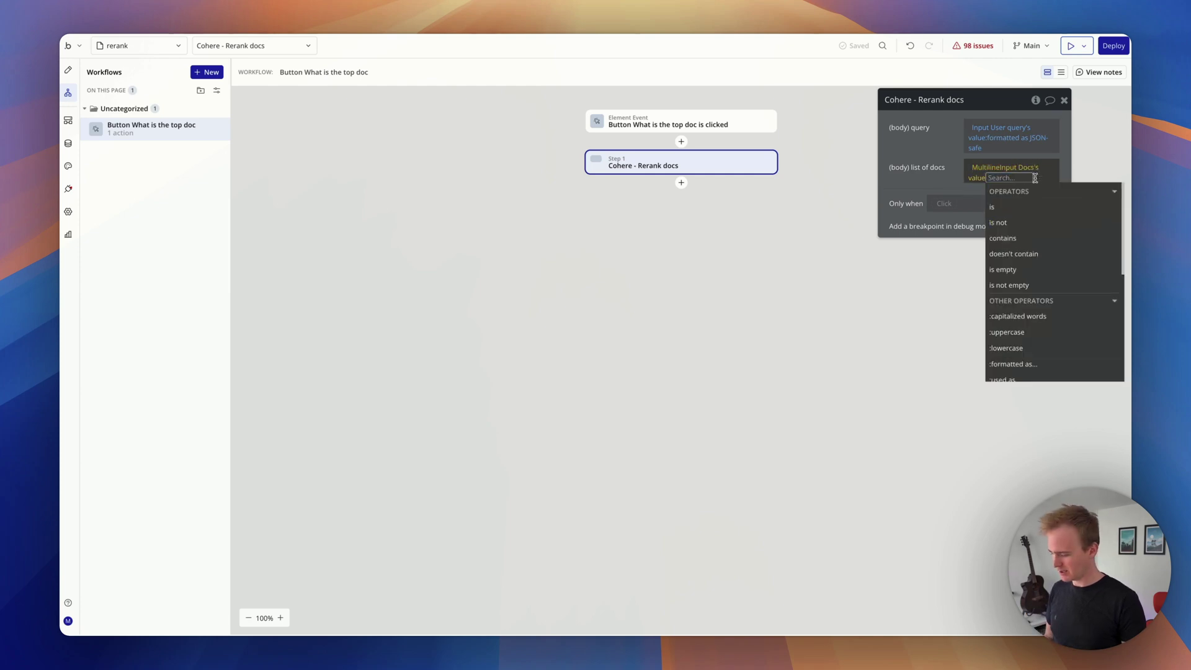
text(spl)
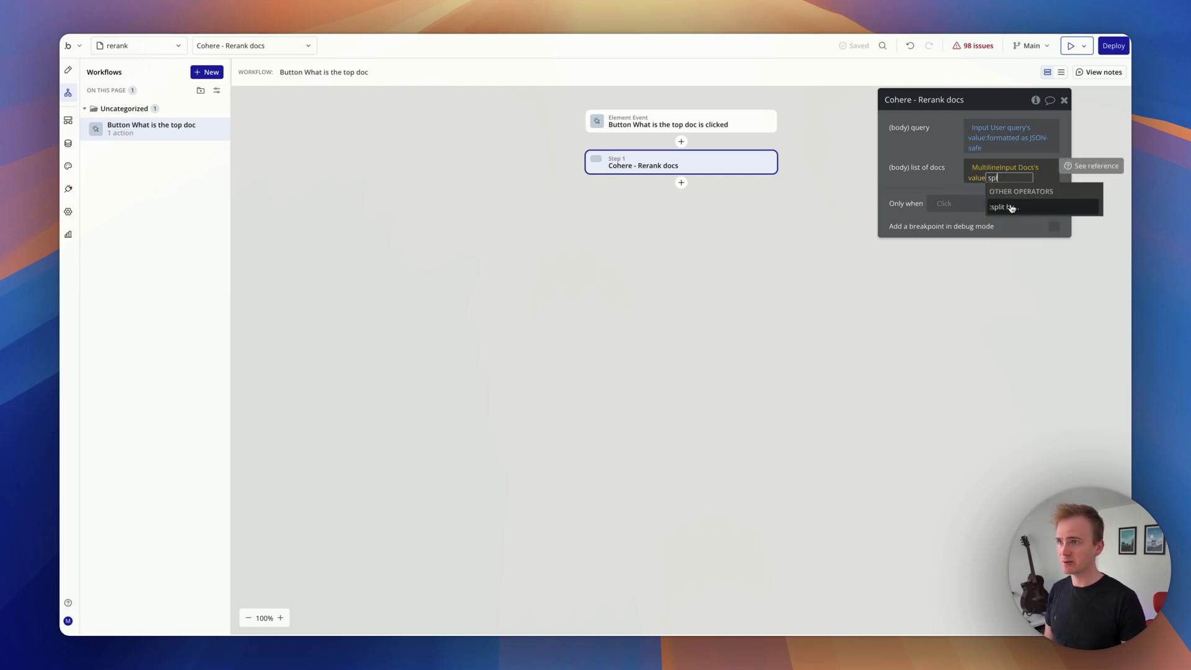
click(1011, 209)
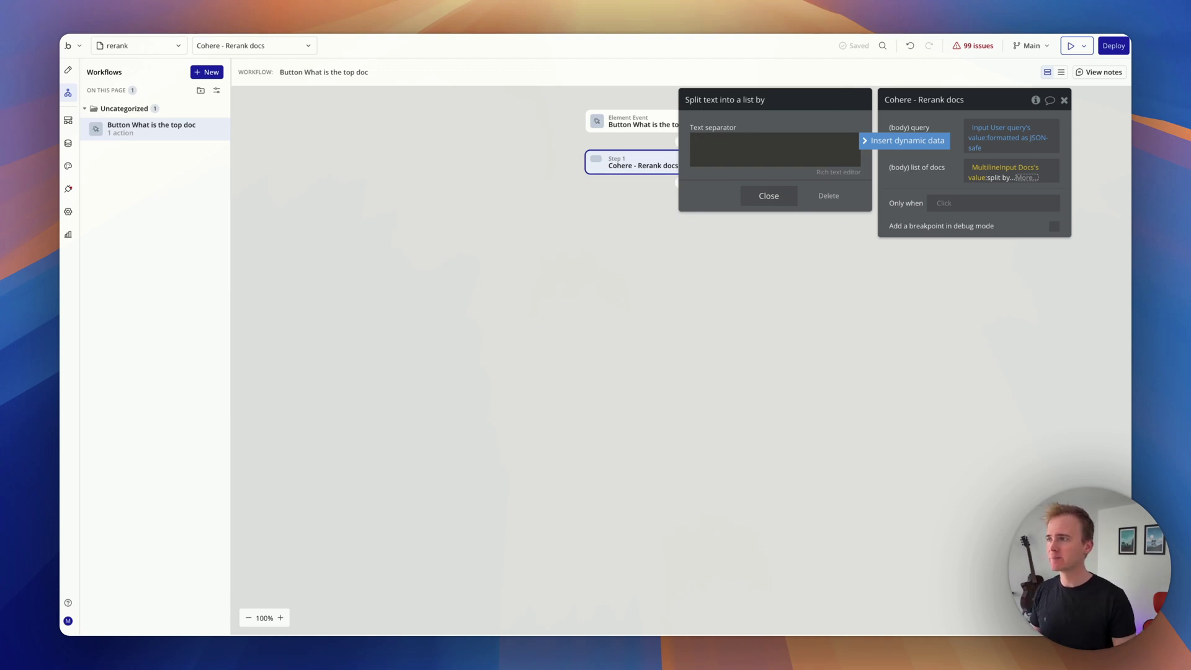
key(Return)
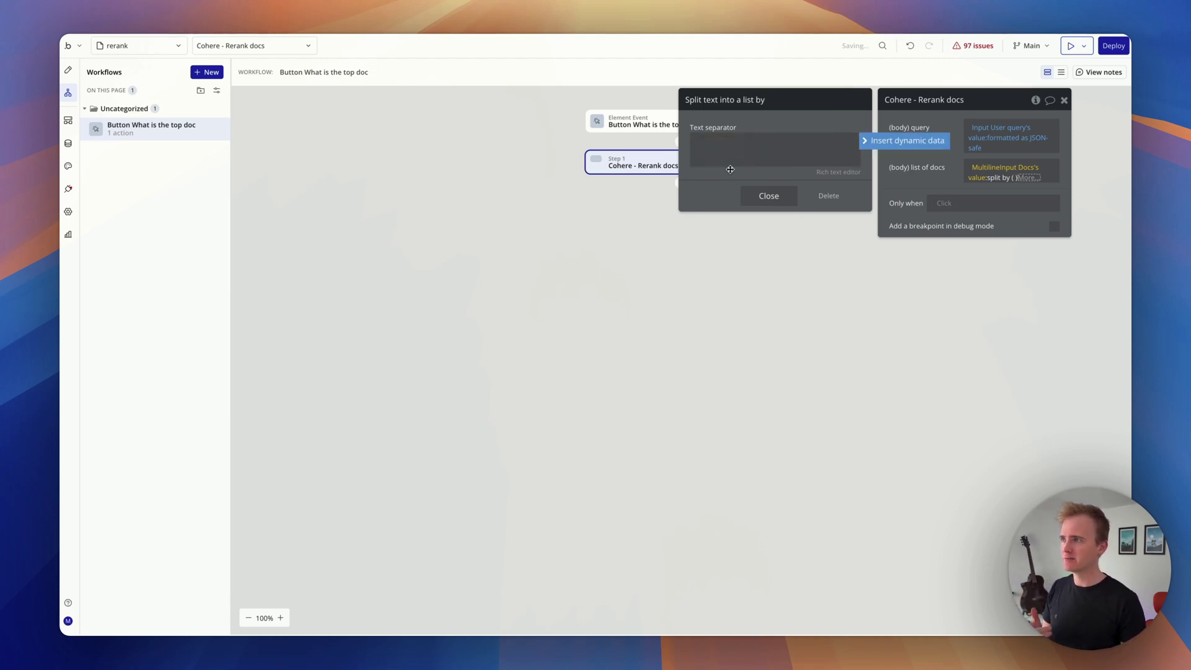
- Extend the list of docs expression after the split so each item is trimmed and formatted as JSON-safe
click(768, 196)
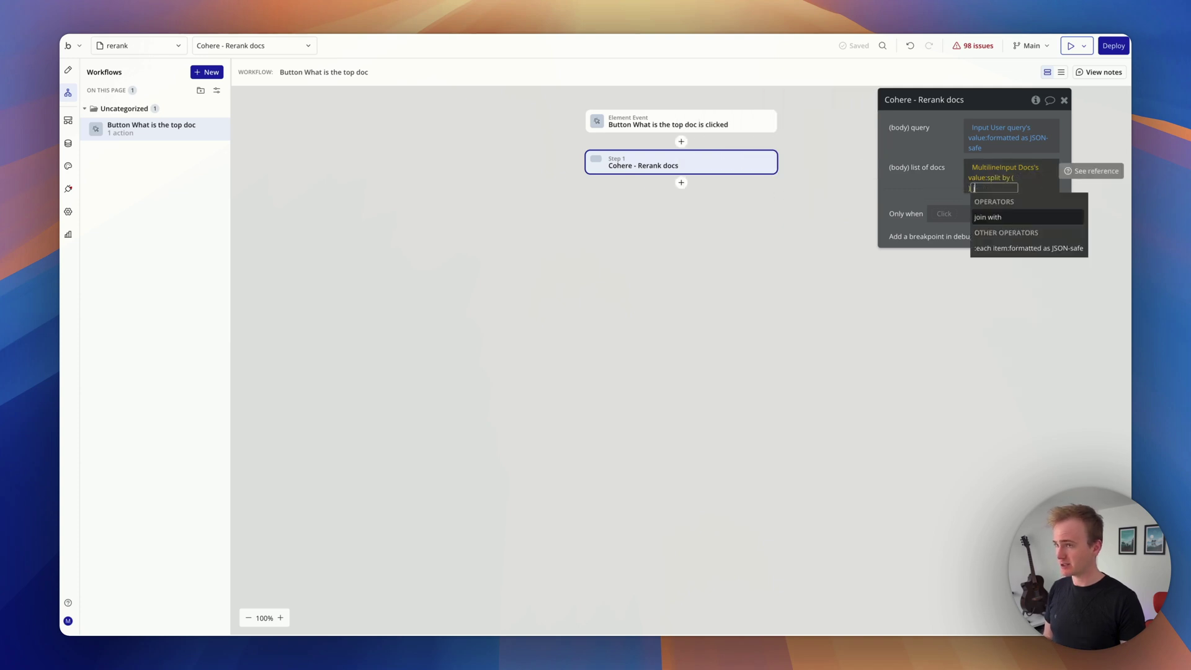
text(tr)
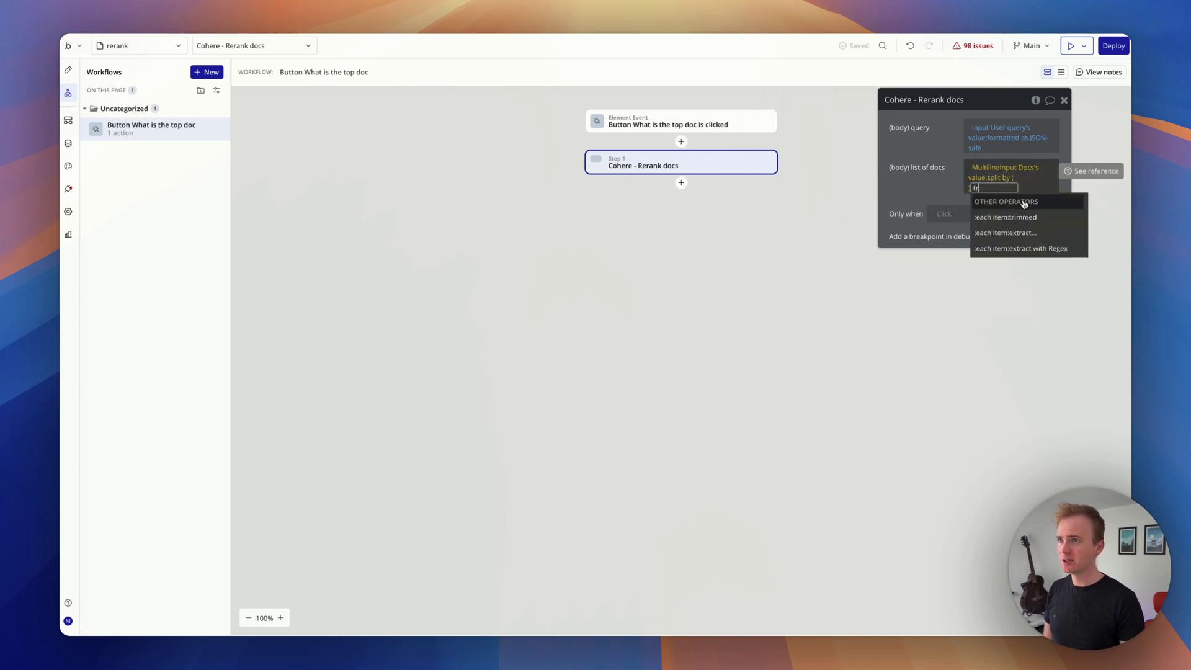
click(1023, 217)
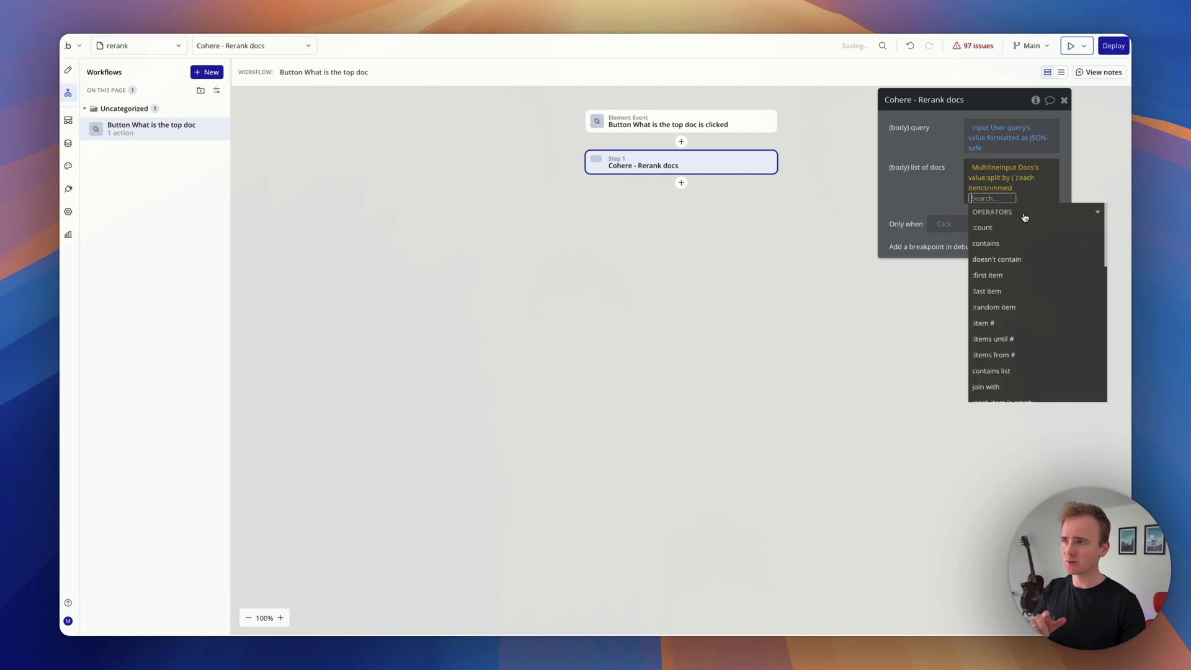
text(js)
click(999, 218)
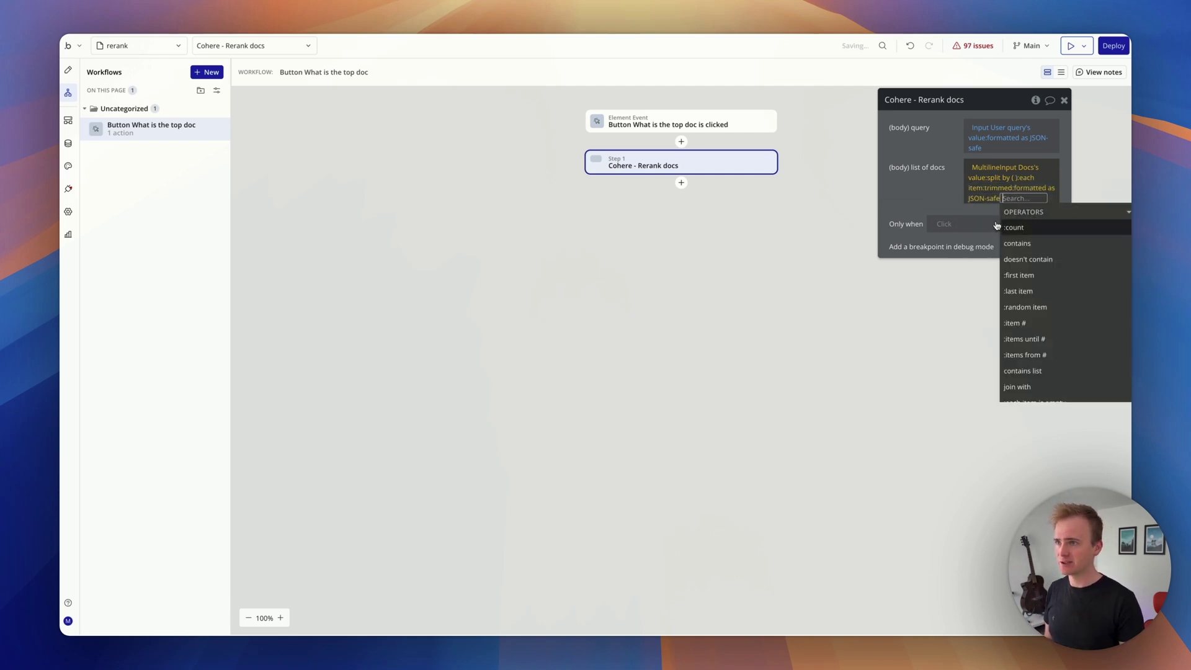
click(937, 196)
click(970, 198)
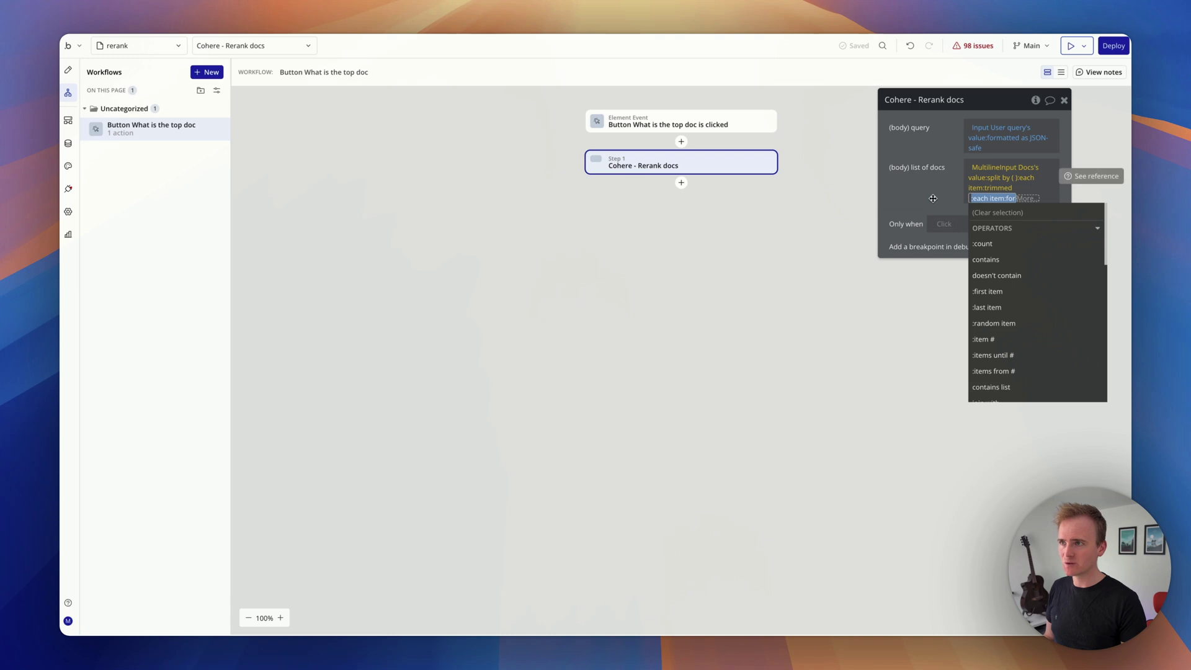
click(933, 198)
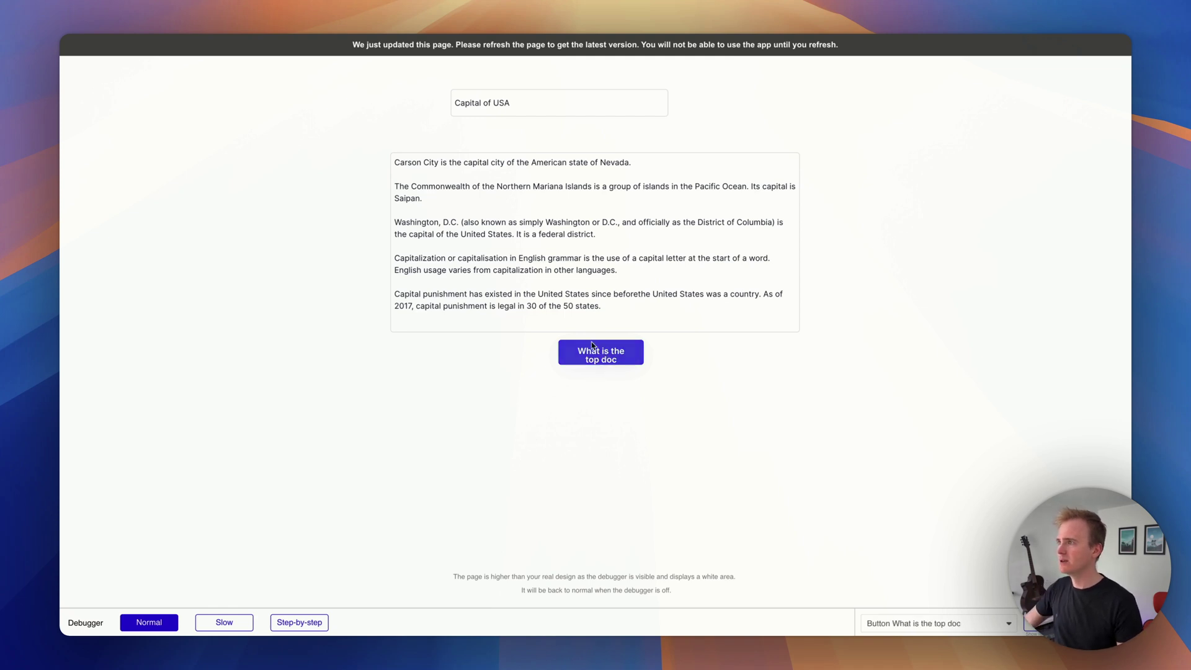
- Examine how the documents in the preview page's multiline input are separated into individual entries
click(440, 163)
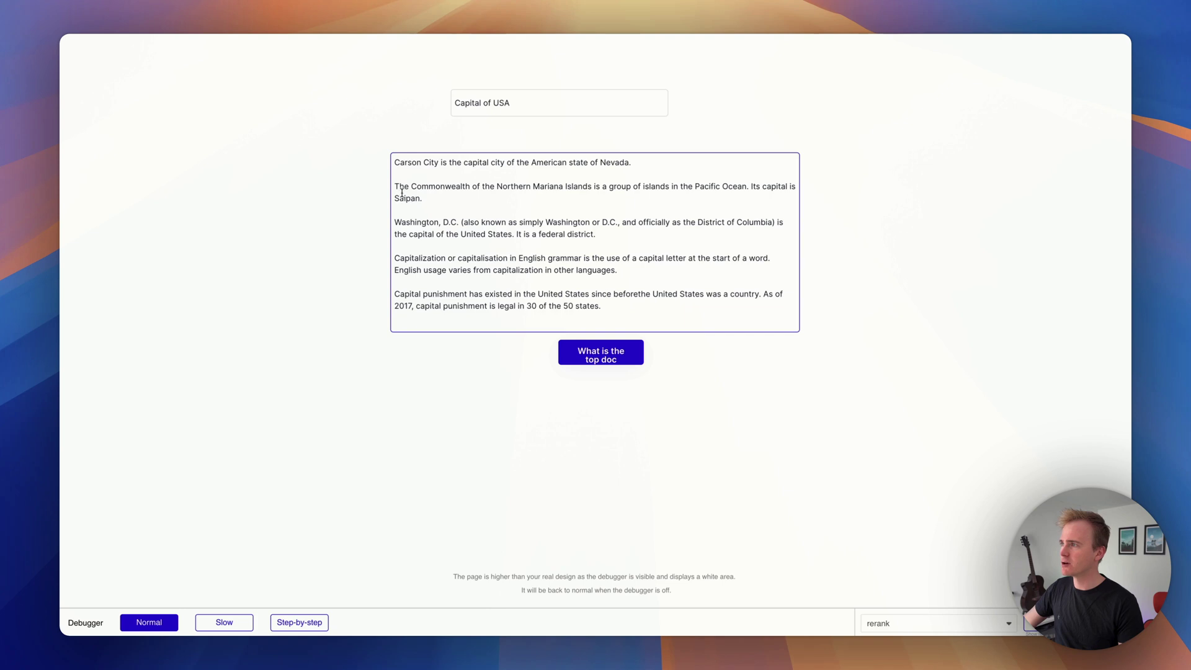
drag(401, 162, 530, 162)
drag(411, 186, 514, 234)
click(515, 233)
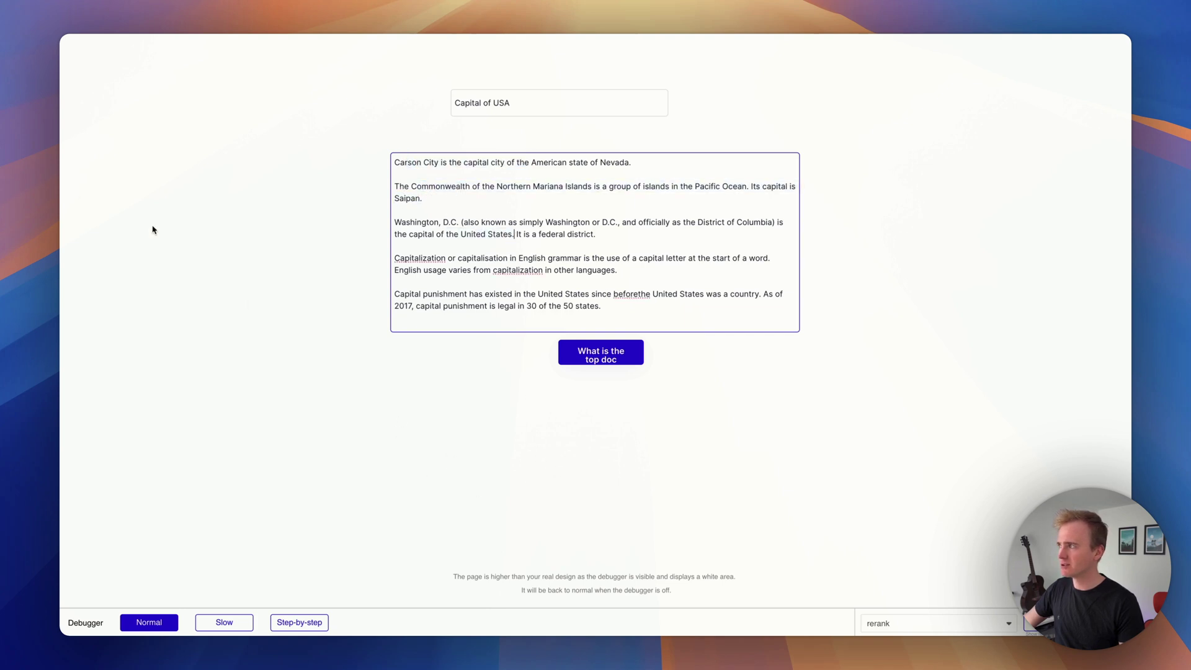
- Back in the workflow editor, add a Set state action after the Cohere call, targeting the rerank element's Top doc custom state
key(ctrl+Tab)
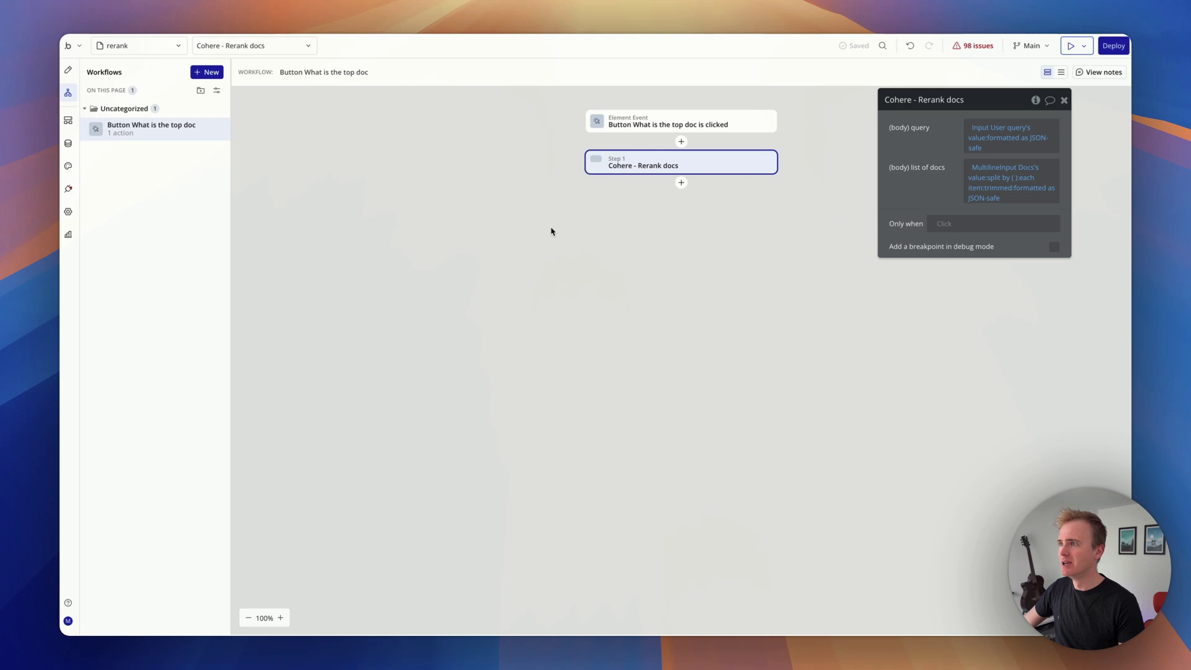
click(680, 184)
text(set state)
click(729, 211)
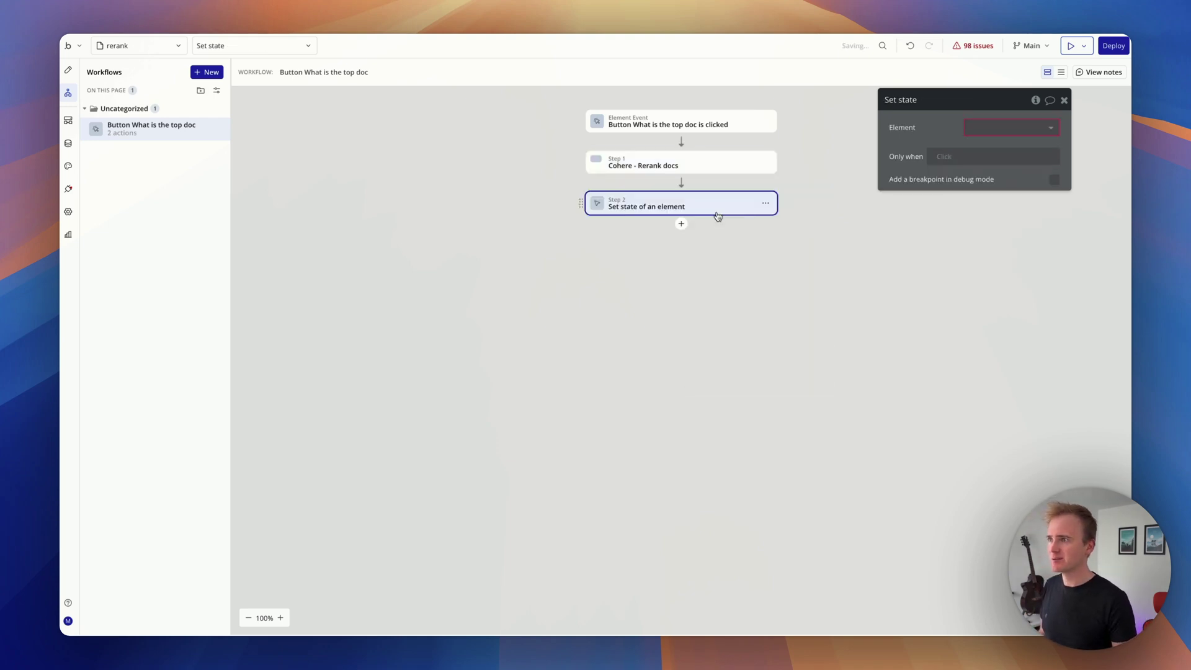
click(1010, 128)
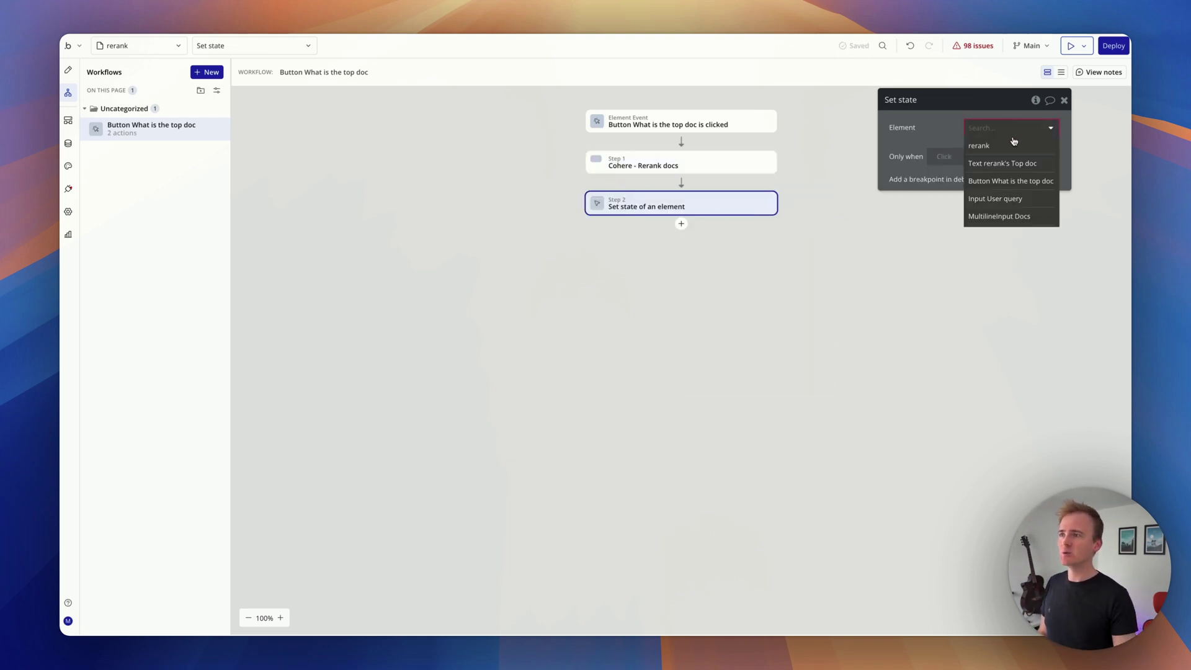
click(979, 145)
click(992, 151)
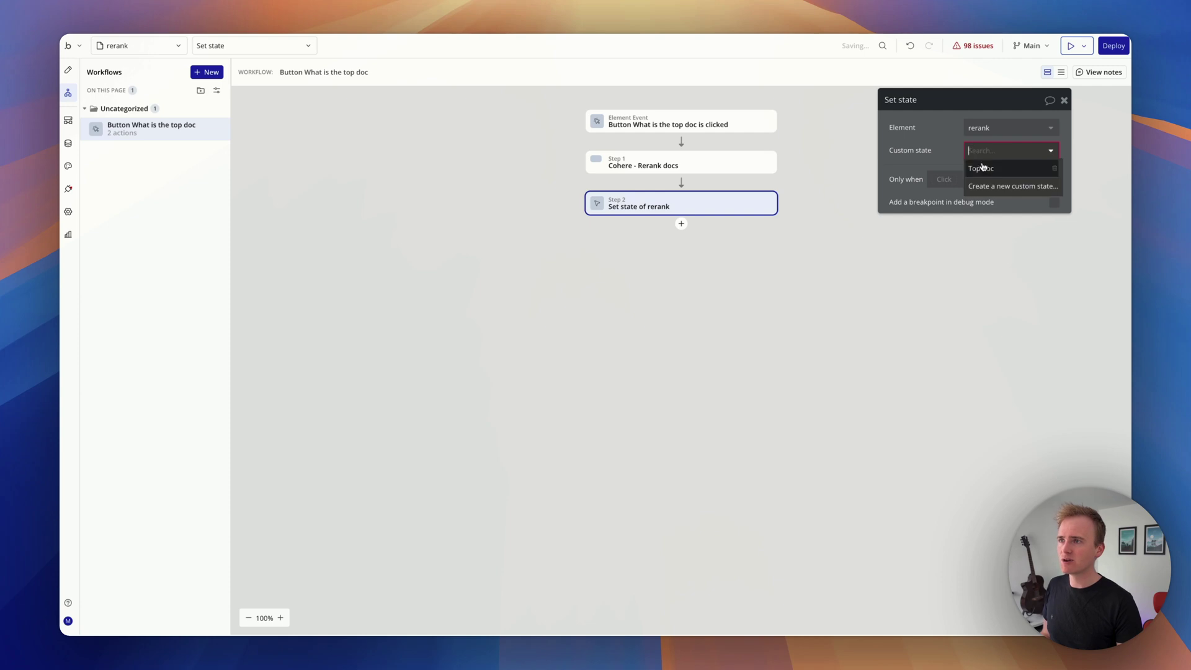
click(979, 167)
click(981, 176)
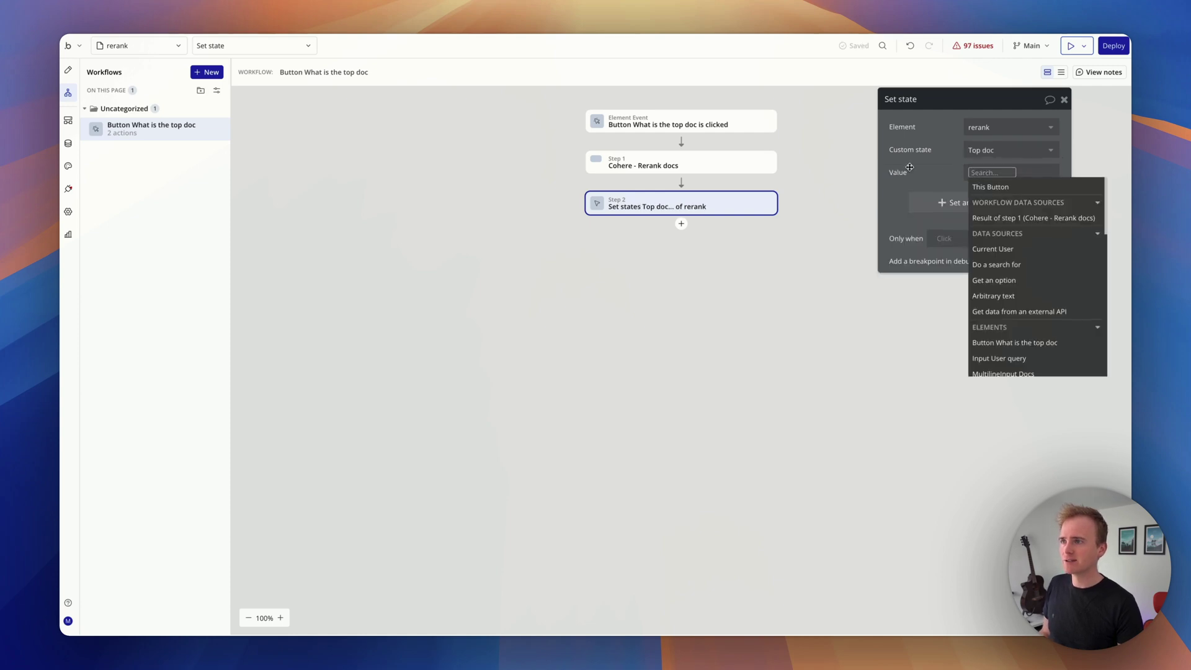
- Check the Rerank call's stored API response in the API Connector to see how the results are structured
click(68, 188)
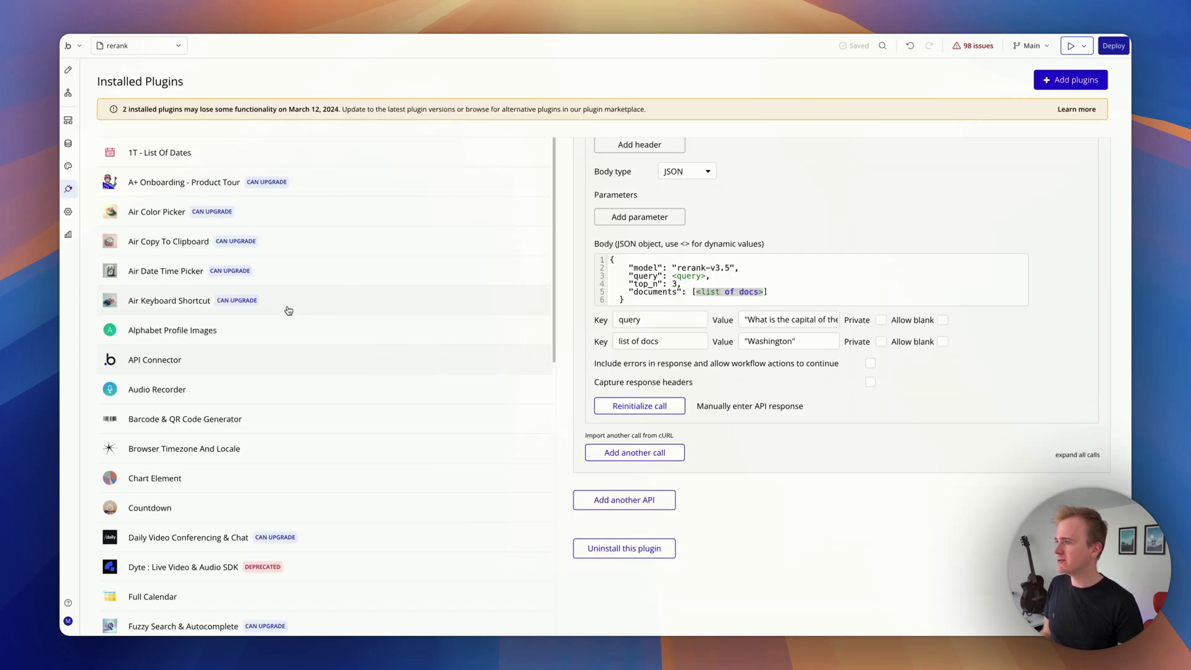
click(744, 406)
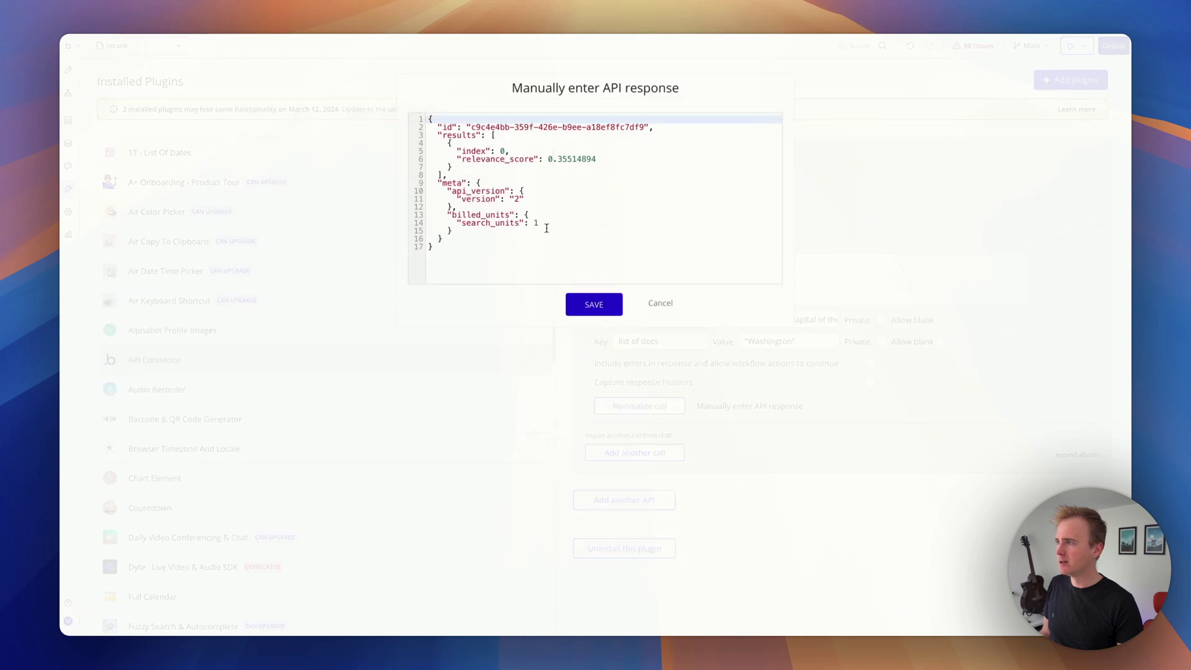
click(453, 150)
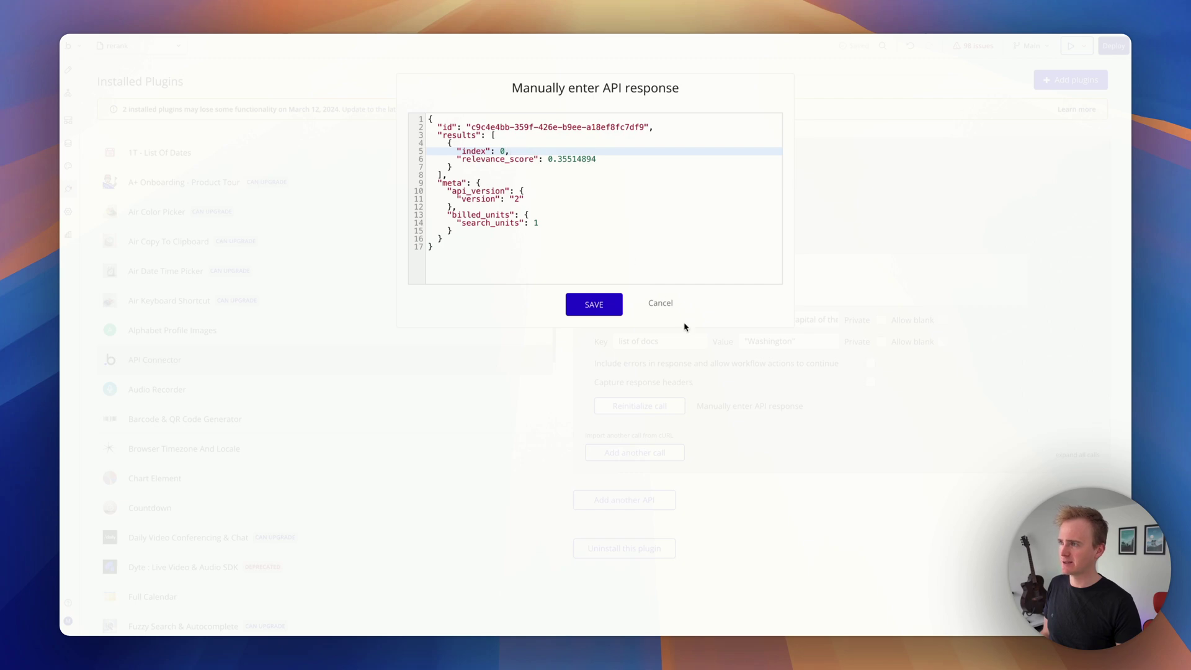
click(661, 303)
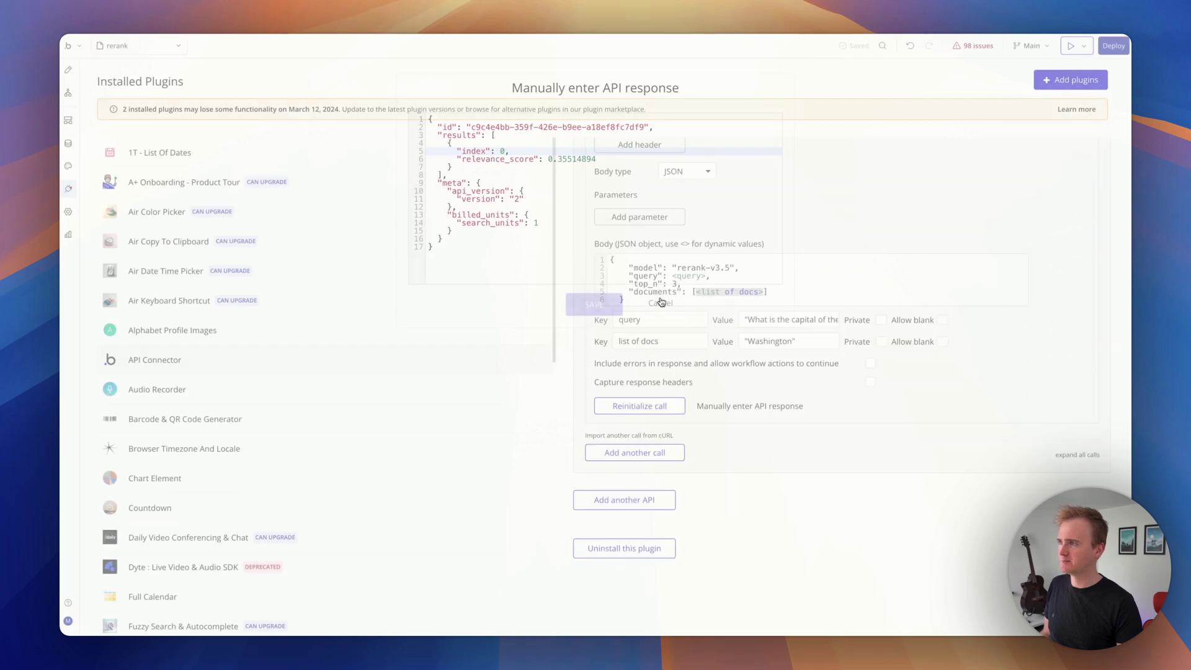
- Back in the workflow, set the Top doc state's value to Result of step 1 (Cohere - Rerank docs)'s results:first item's index
click(69, 93)
click(975, 172)
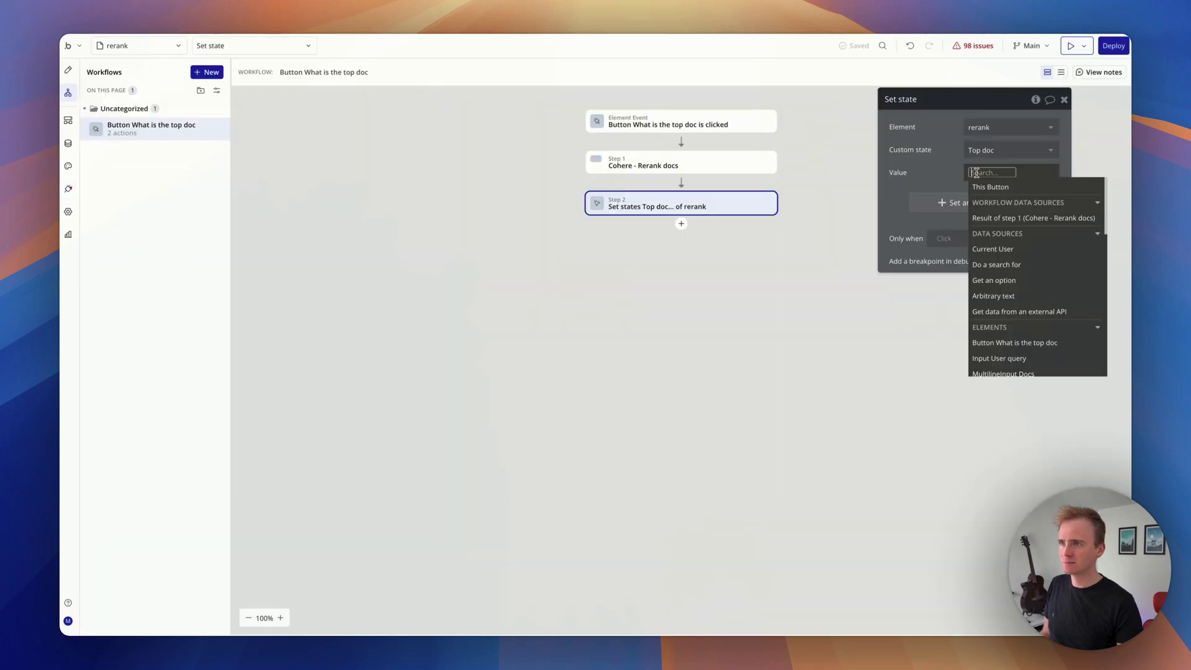
click(1010, 218)
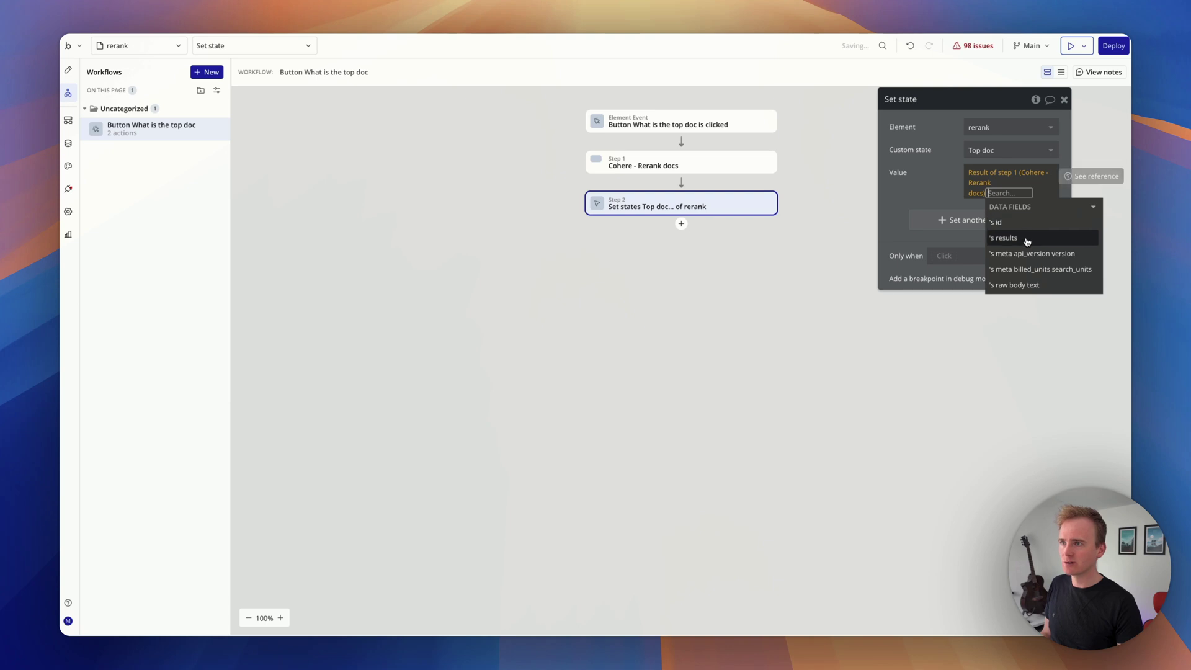
click(1026, 241)
click(1029, 284)
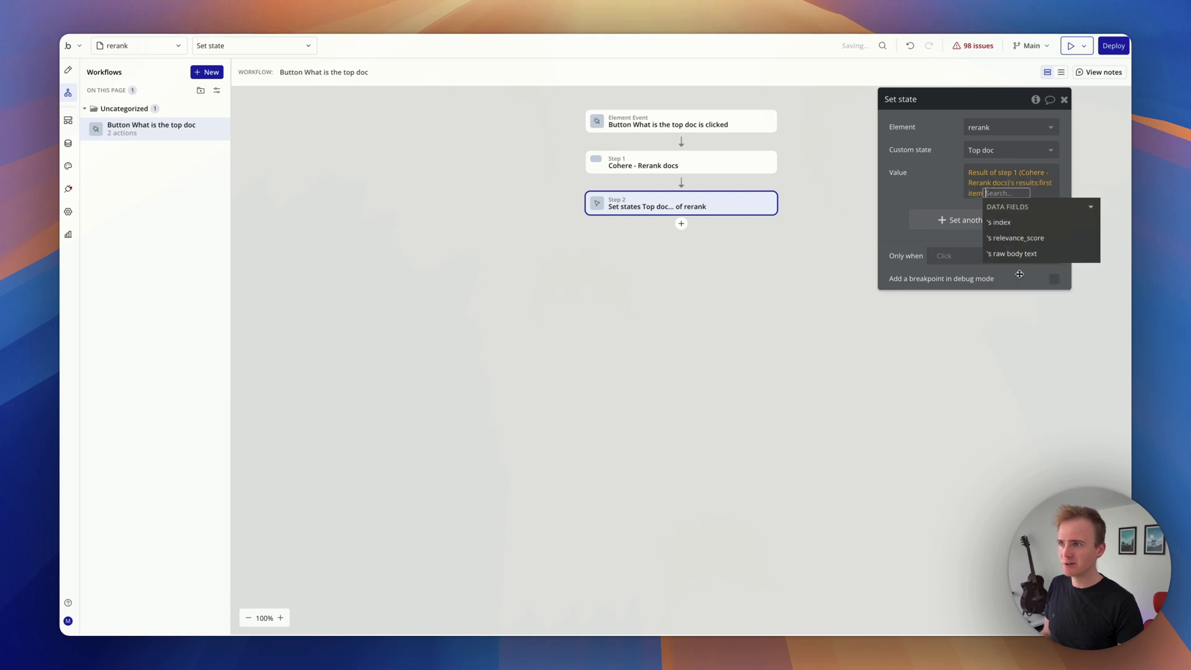
click(999, 222)
click(918, 180)
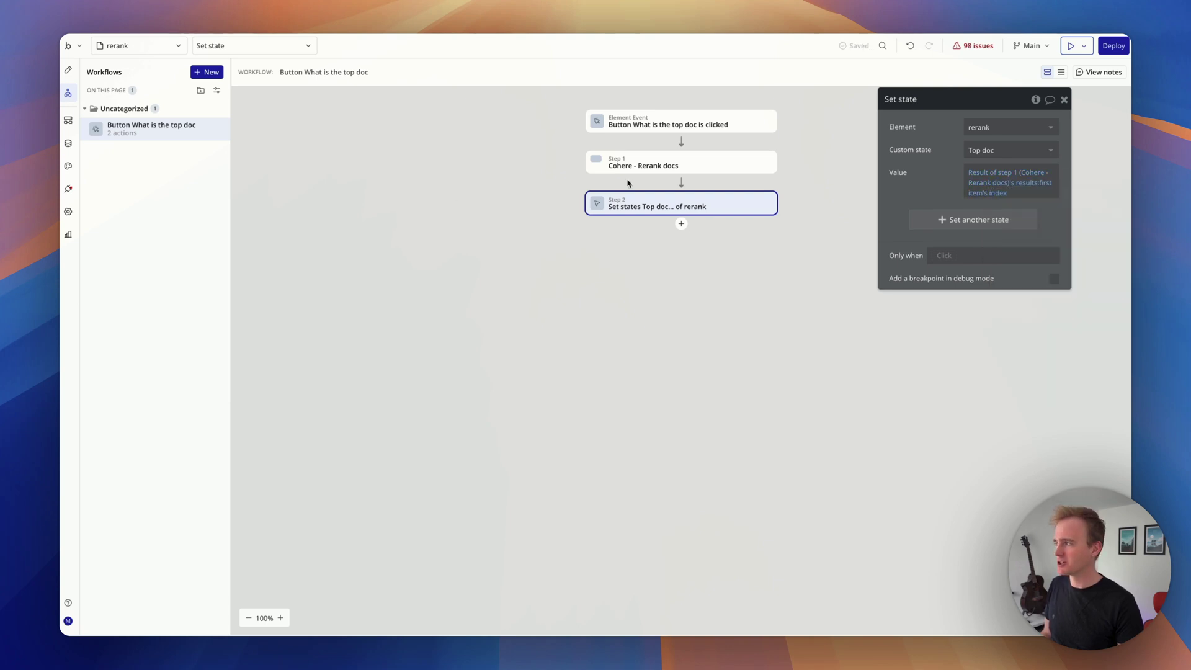
- Switch to the preview page and test the top doc workflow with the query "Capital of USA"
key(ctrl+Tab)
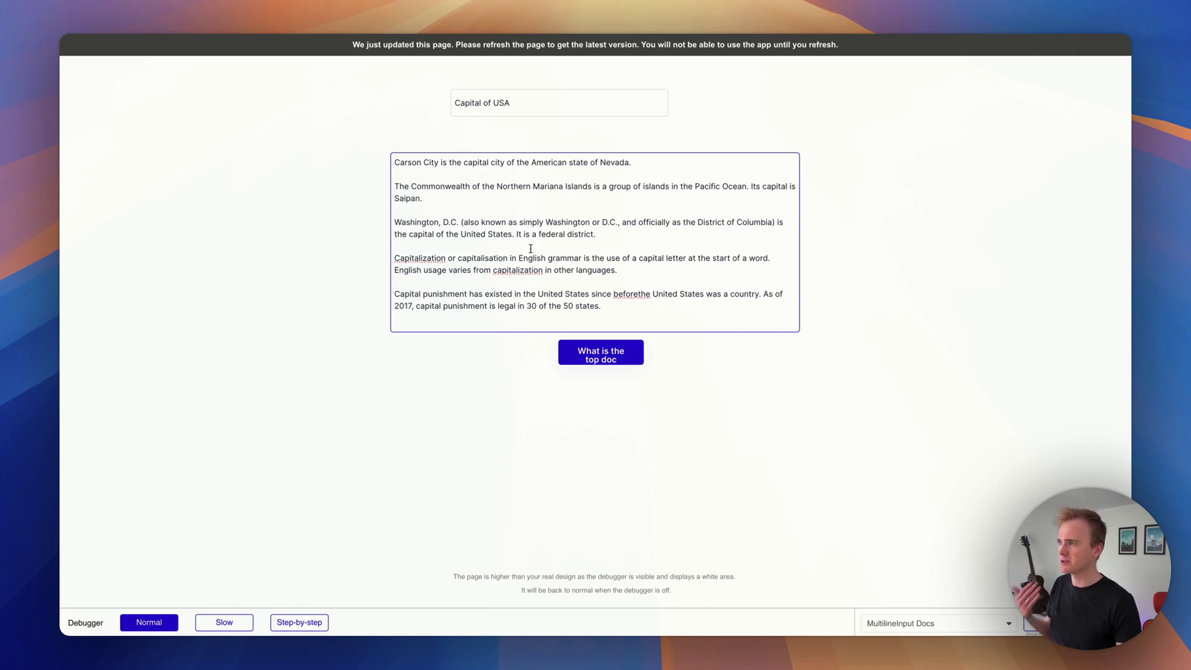
click(619, 356)
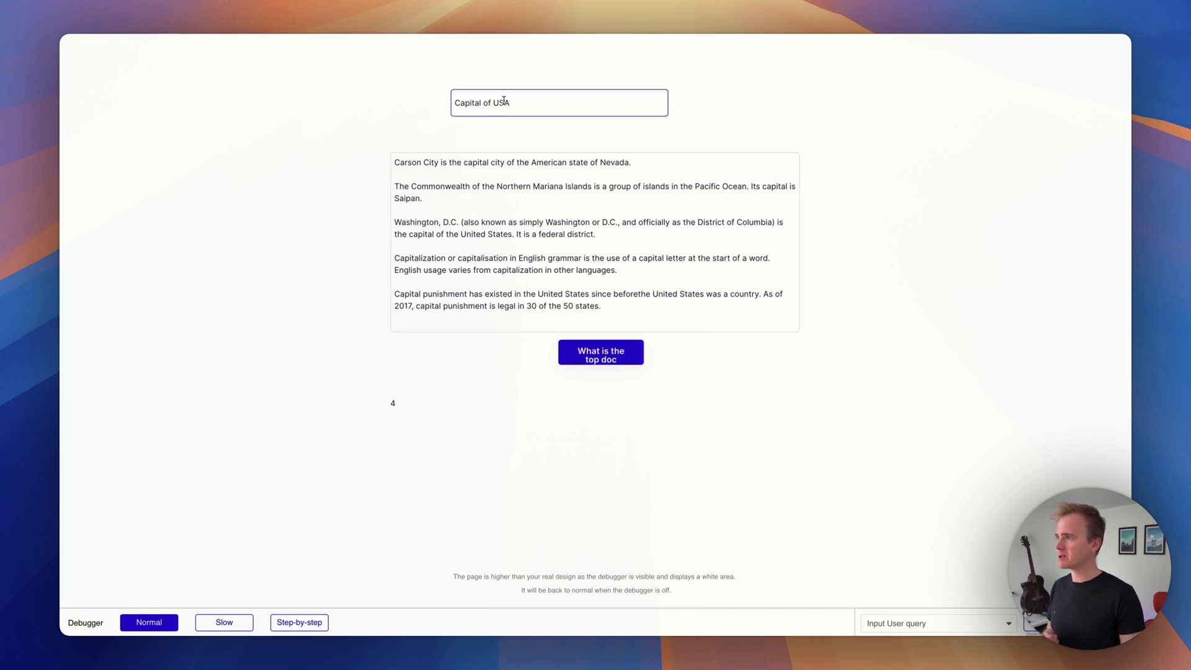
drag(454, 103, 426, 95)
click(464, 259)
- Copy the sample query "What is the capital of the United States?" from the Cohere docs into the preview's query input and rerun the top doc workflow
key(ctrl+Tab)
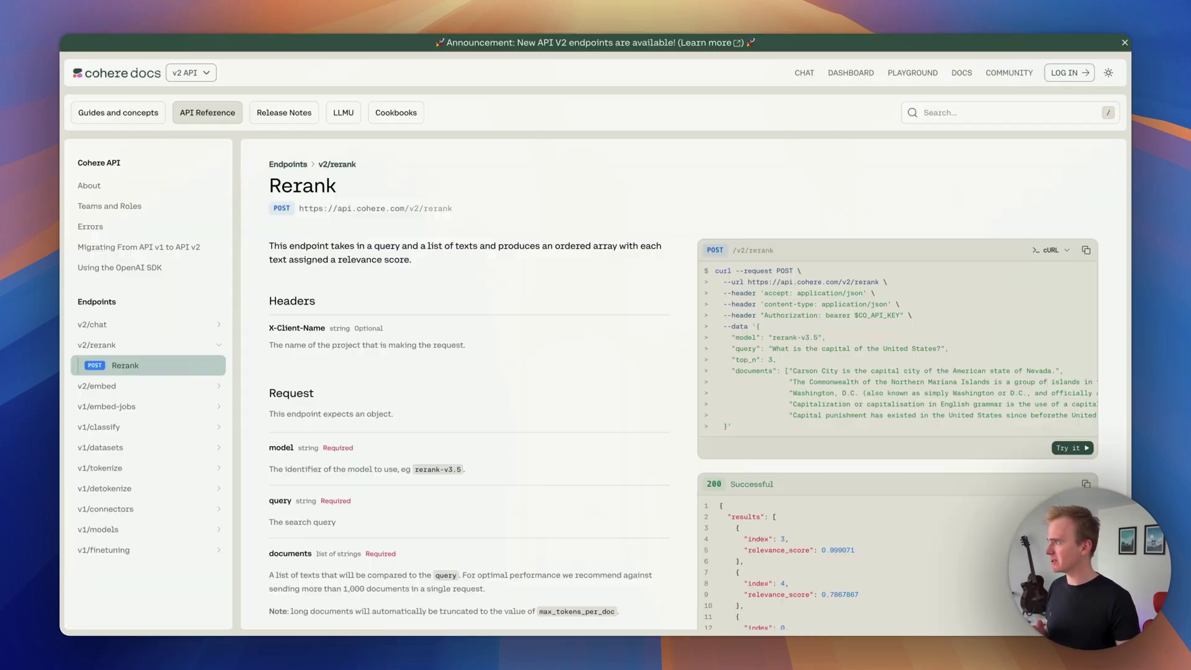
drag(772, 348, 937, 345)
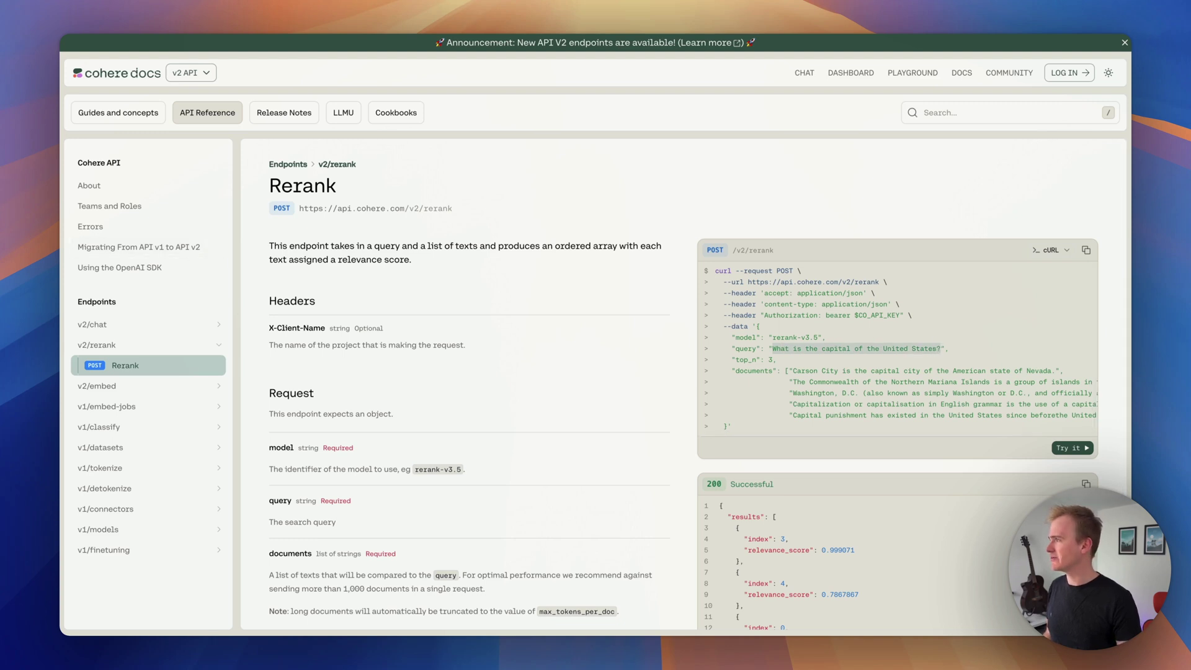
key(ctrl+Tab)
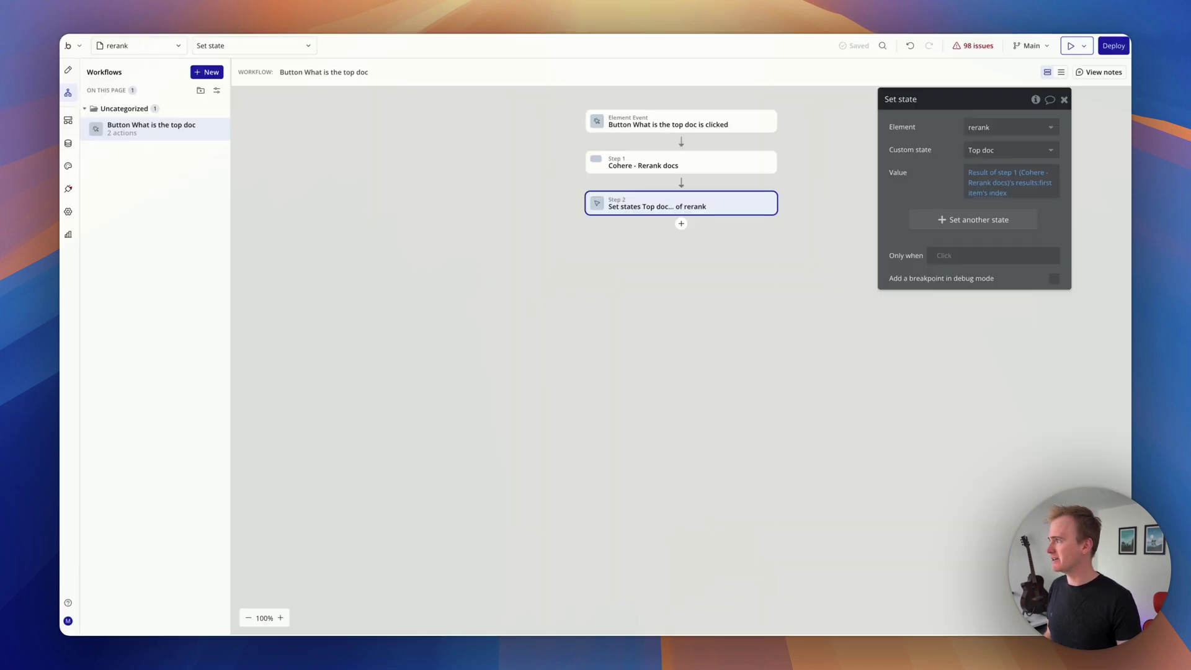
key(ctrl+Tab)
text(What is the capital of the United States?)
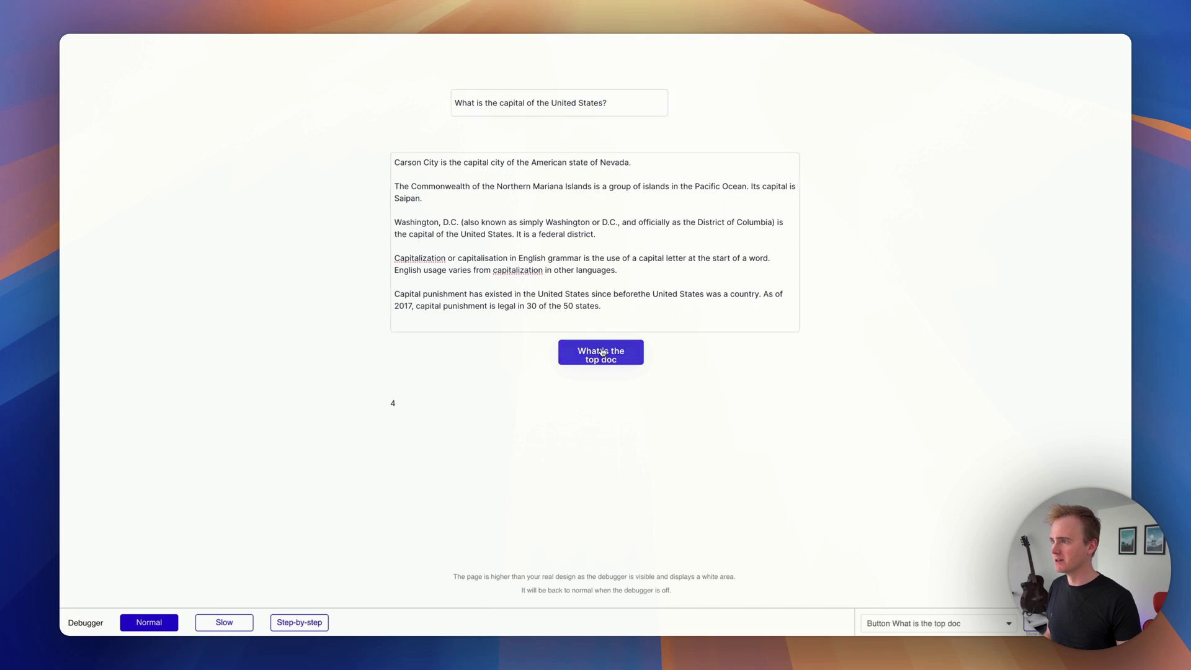
click(603, 352)
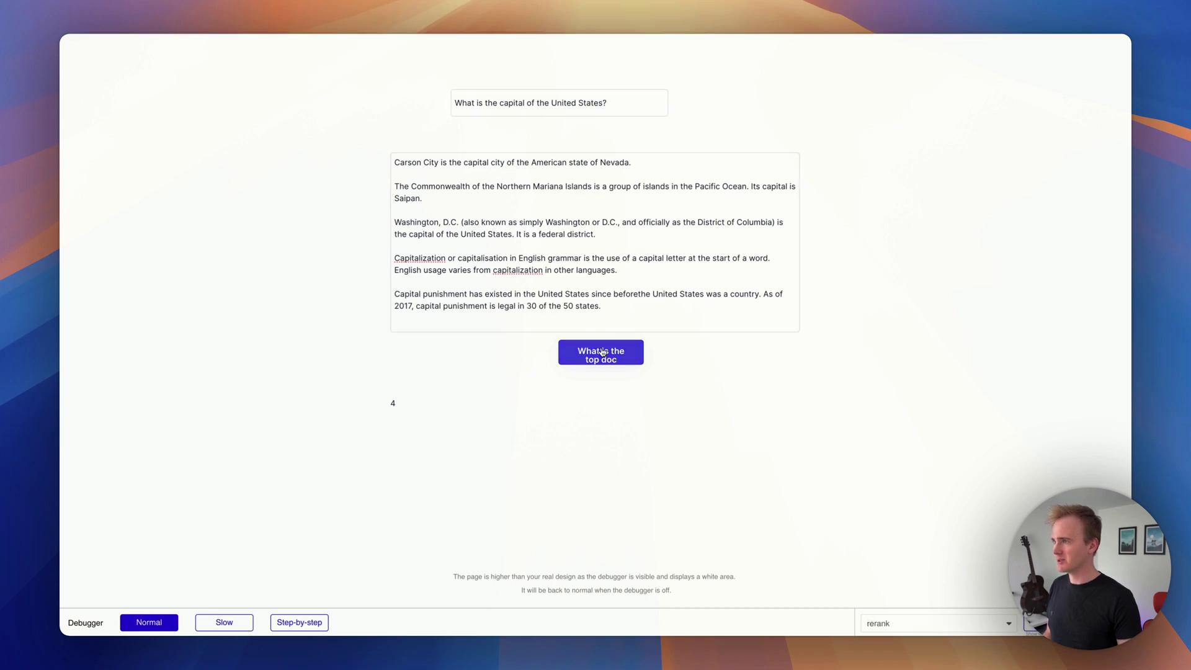
click(619, 363)
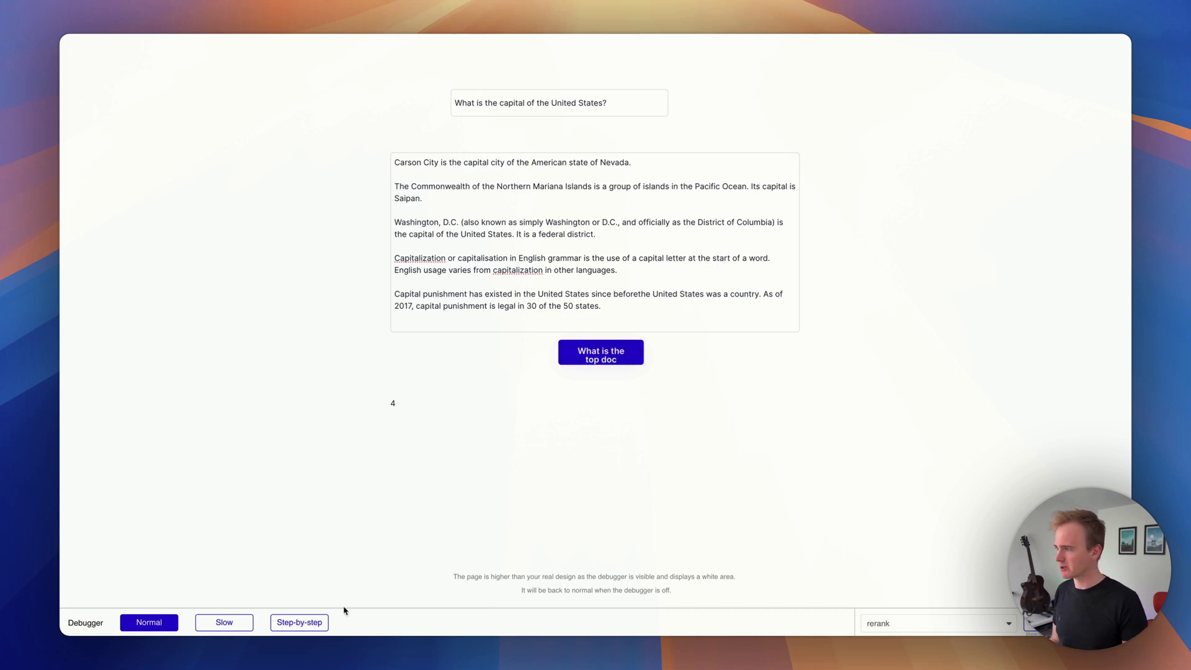
- Run the top doc workflow step-by-step in the debugger, examining the list of docs sent to Cohere and the Top doc value
click(278, 622)
click(595, 363)
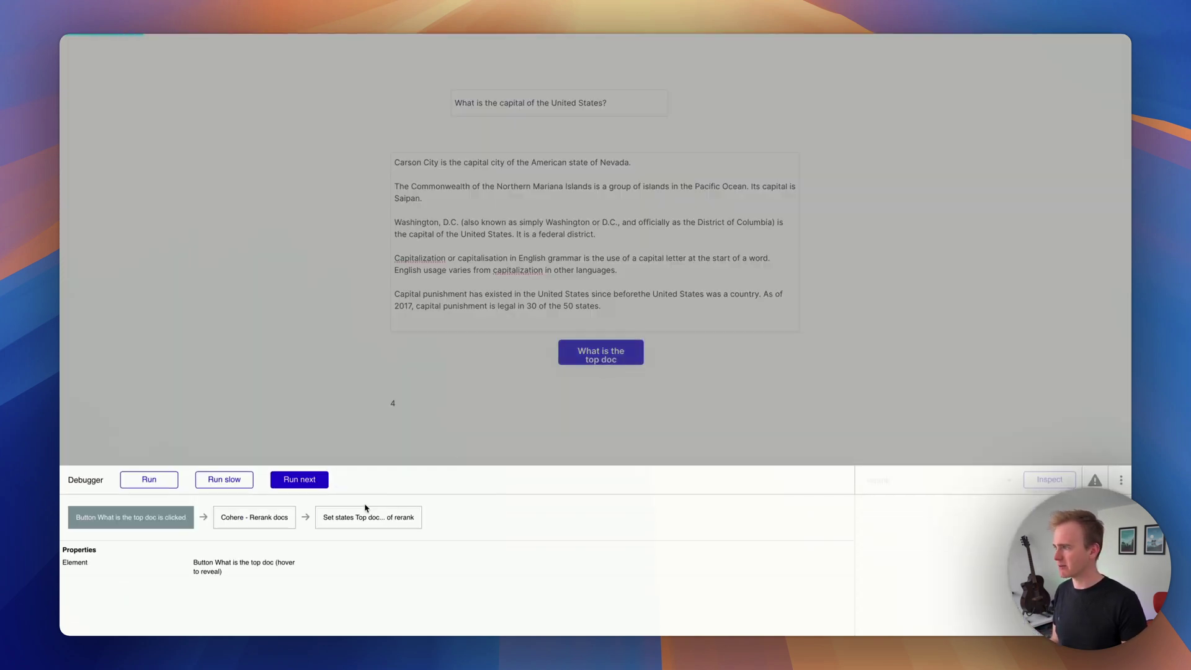
click(299, 479)
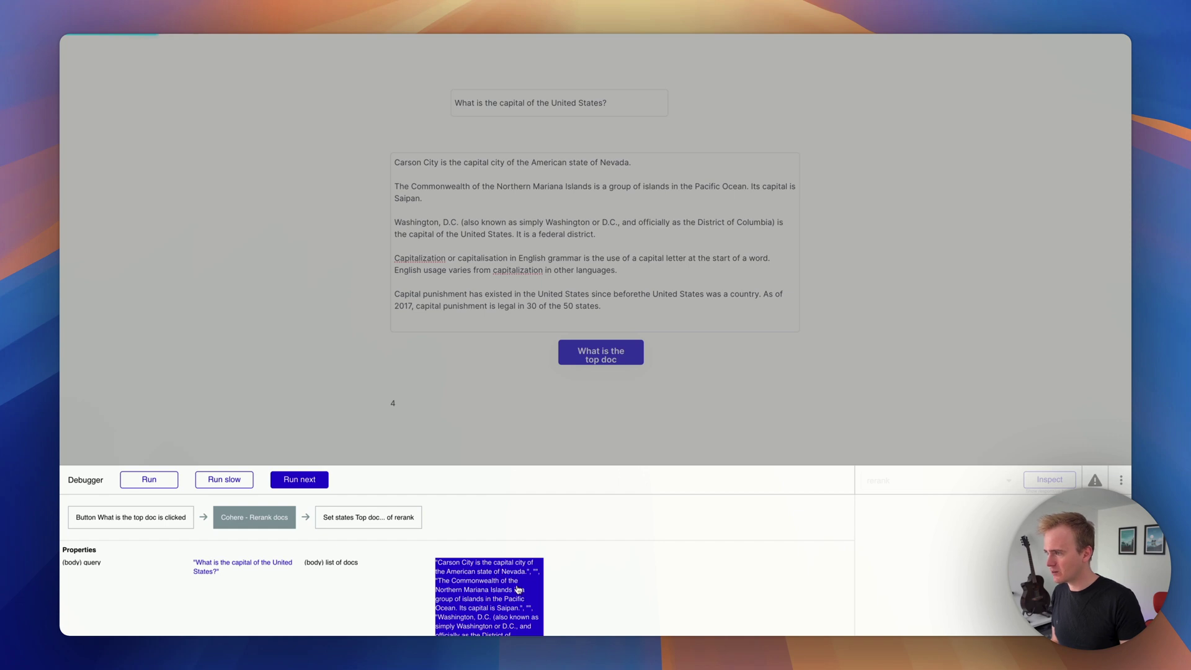
scroll(519, 590, down, 3)
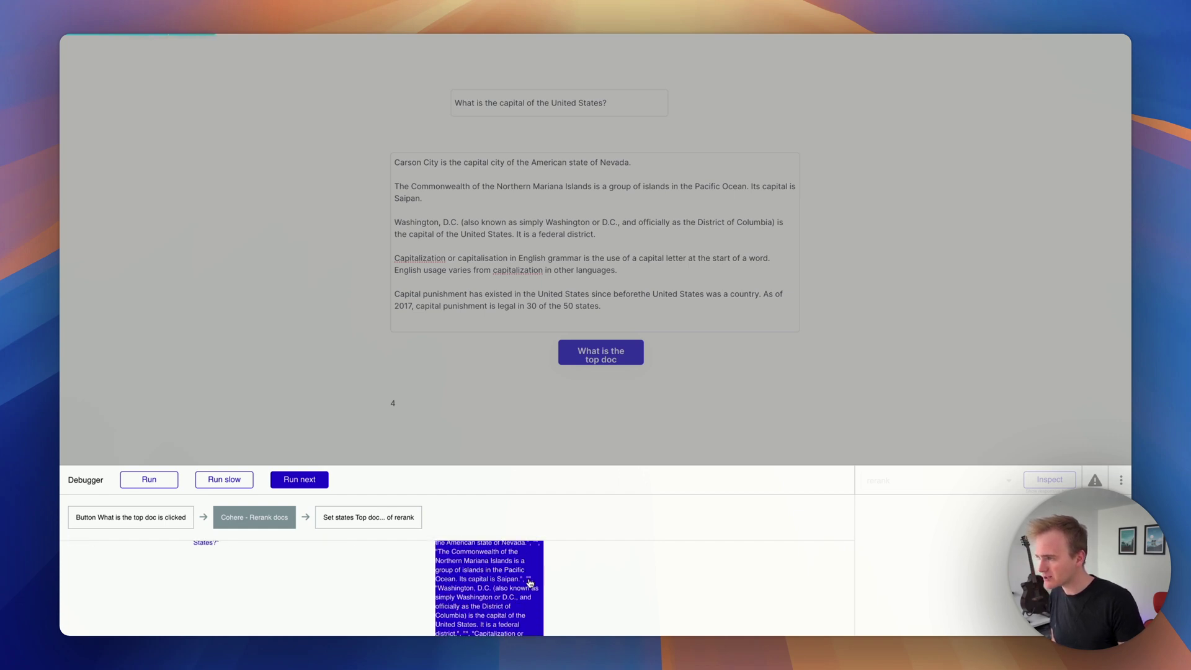
scroll(531, 577, up, 3)
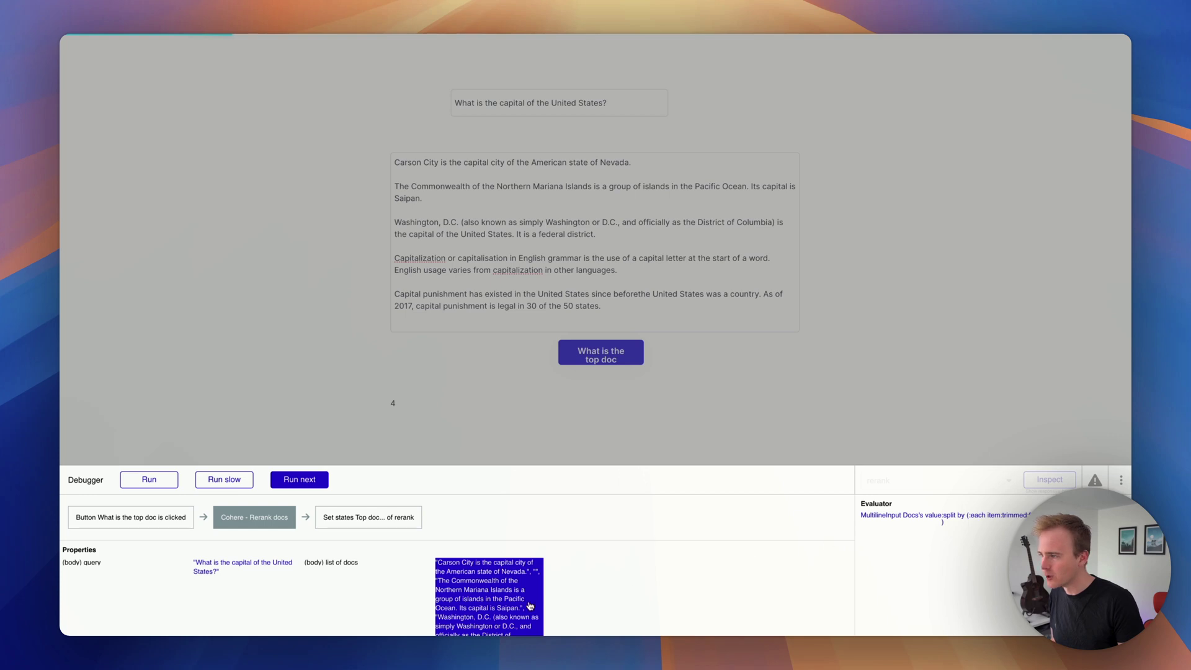
scroll(530, 604, down, 1)
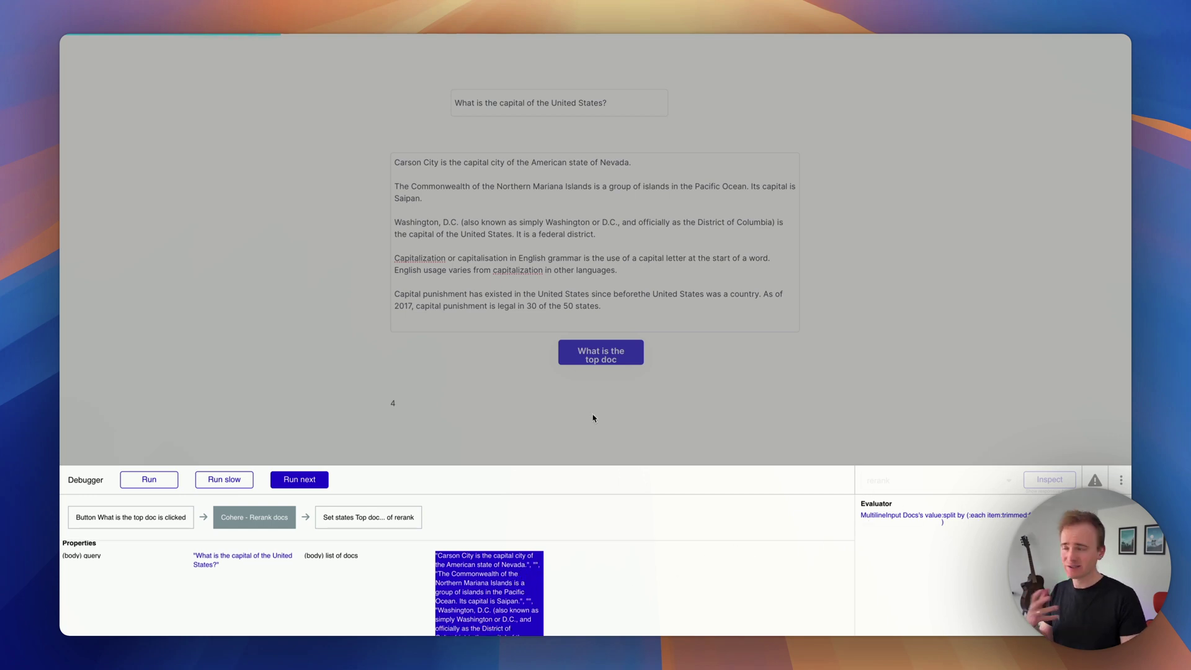
click(293, 482)
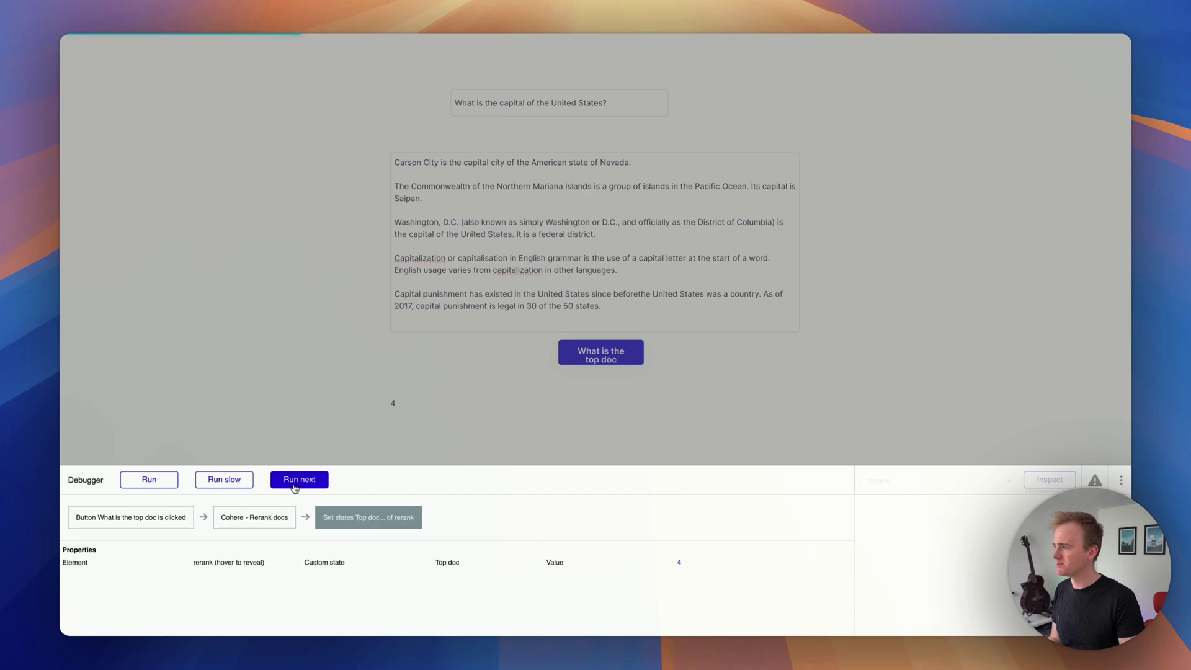
- Finish the debugger run, return to the workflow's Rerank docs action, and enter a line break in the docs expression's split by text separator
click(149, 481)
key(ctrl+shift+Tab)
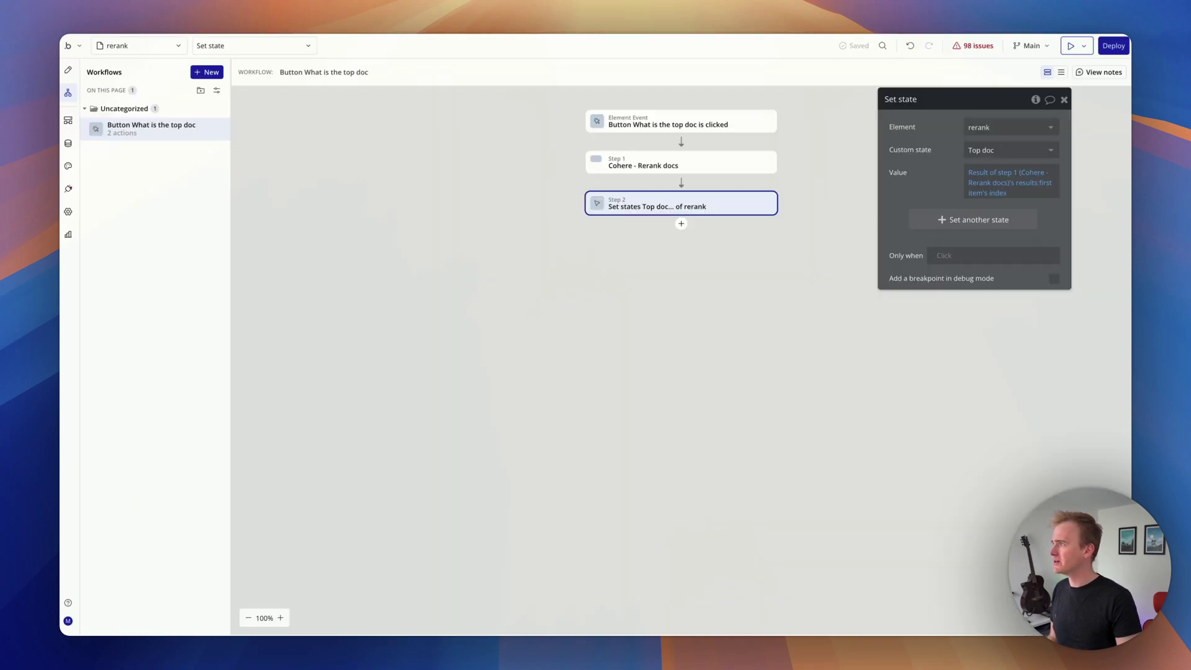
click(639, 165)
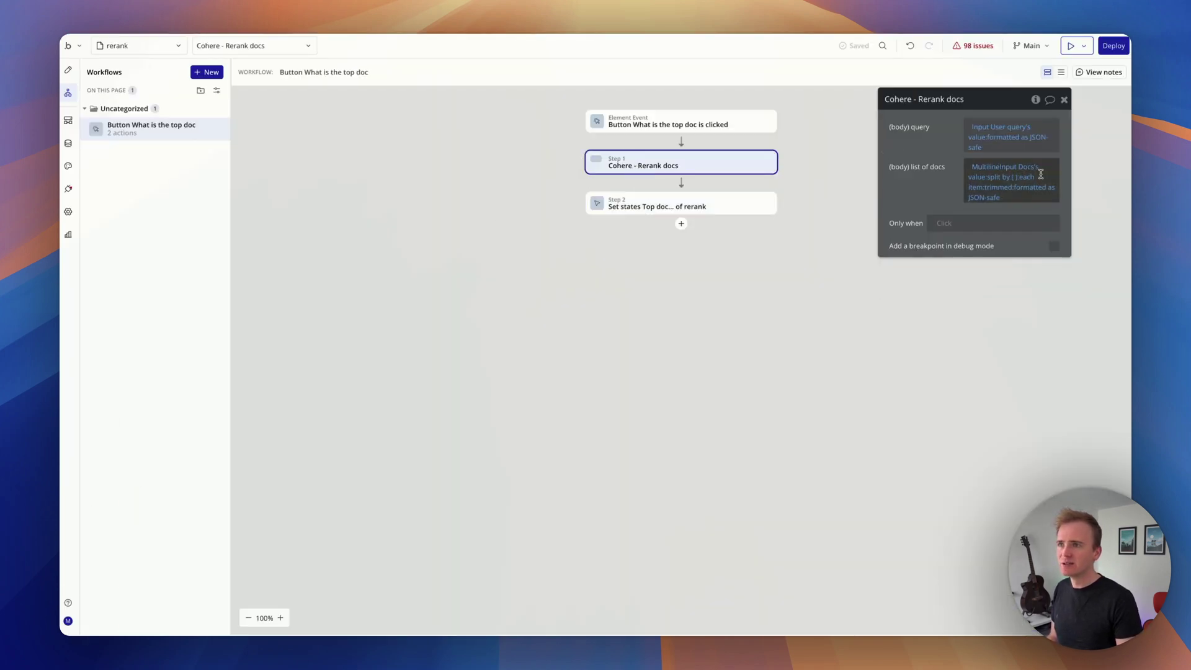
click(995, 178)
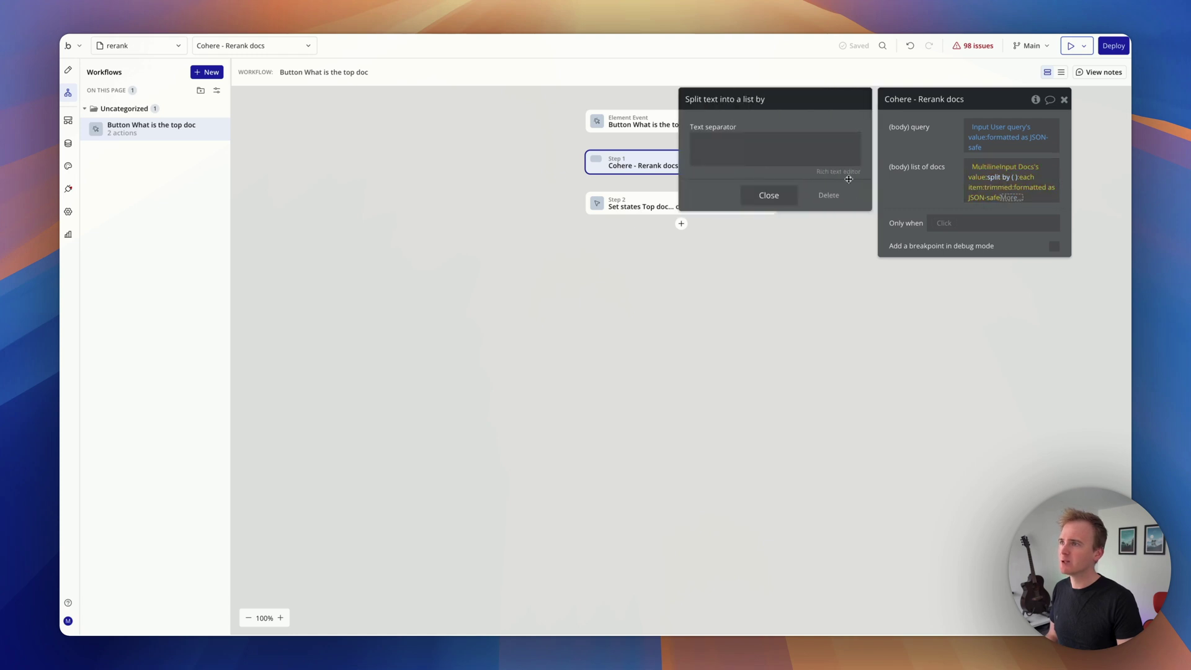
key(Return)
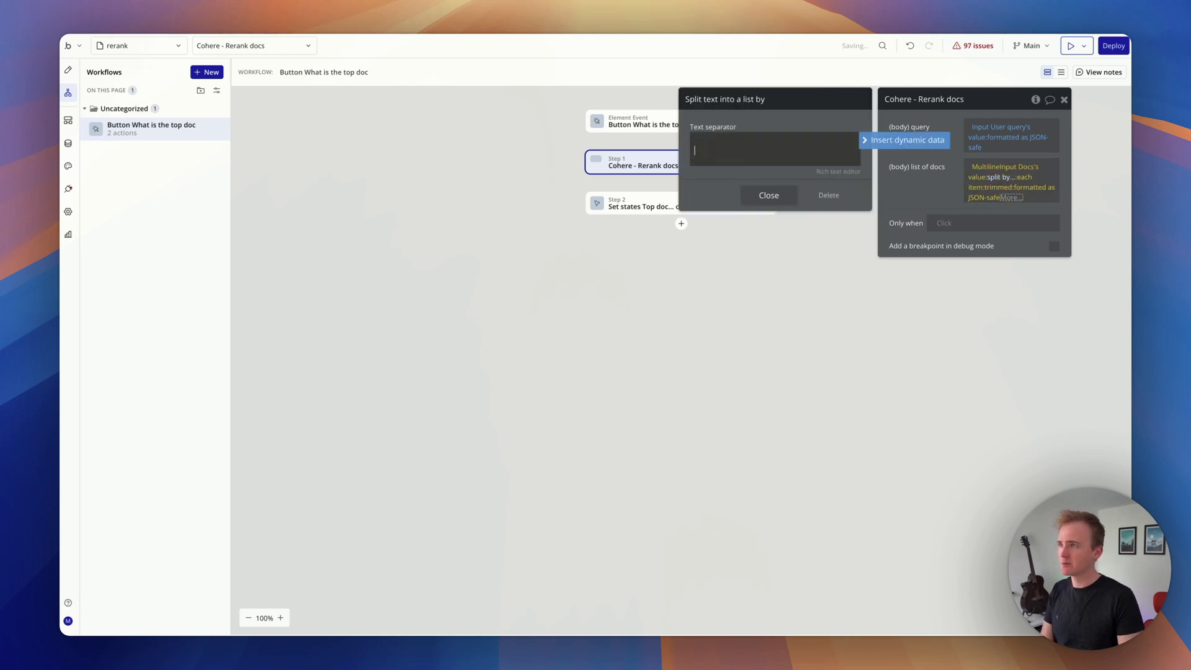
click(768, 194)
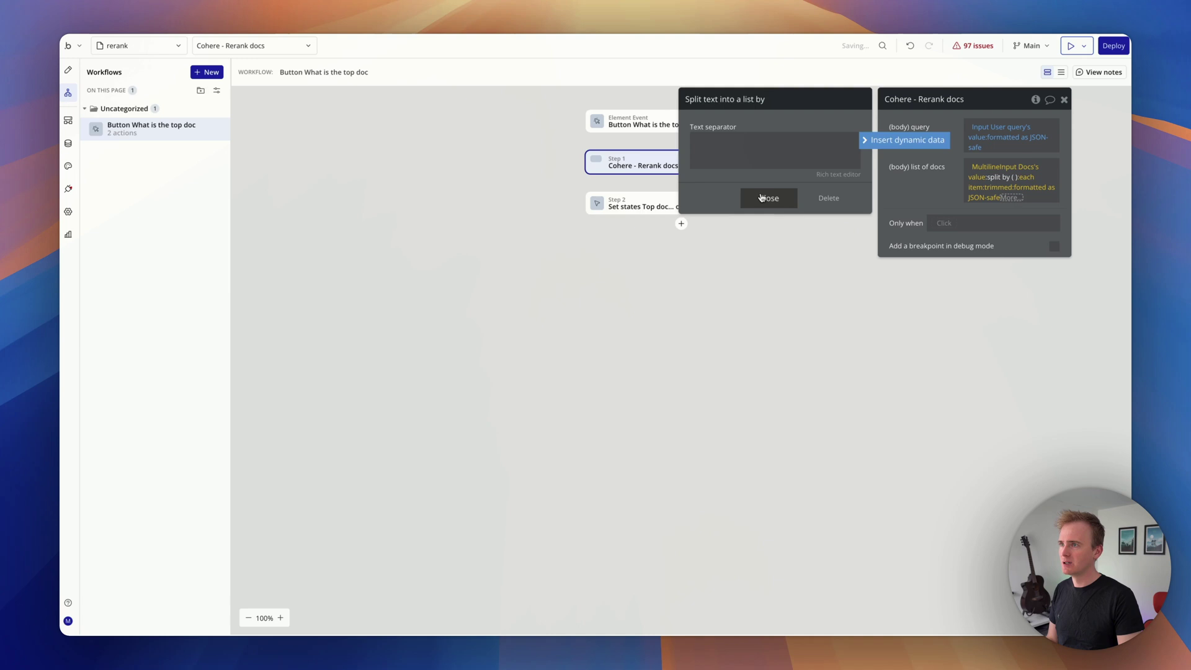
click(889, 149)
- Check the blank line between docs in the preview, then reload the page and rerun the top doc workflow with "Capital of USA"
key(ctrl+Tab)
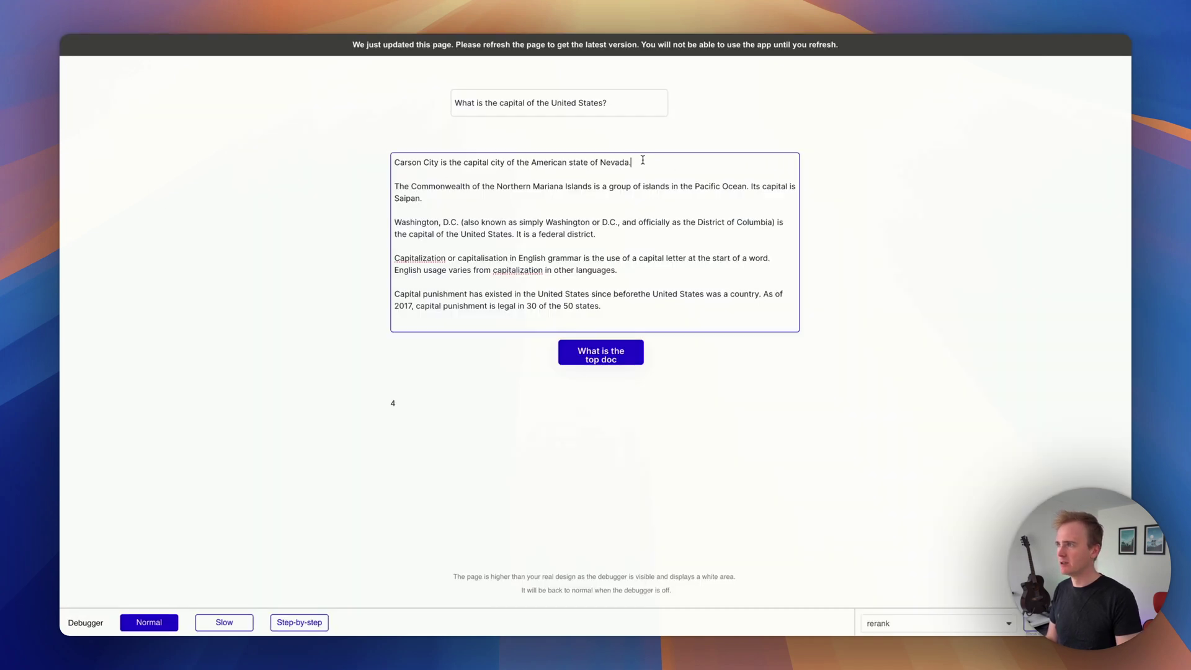
key(Down)
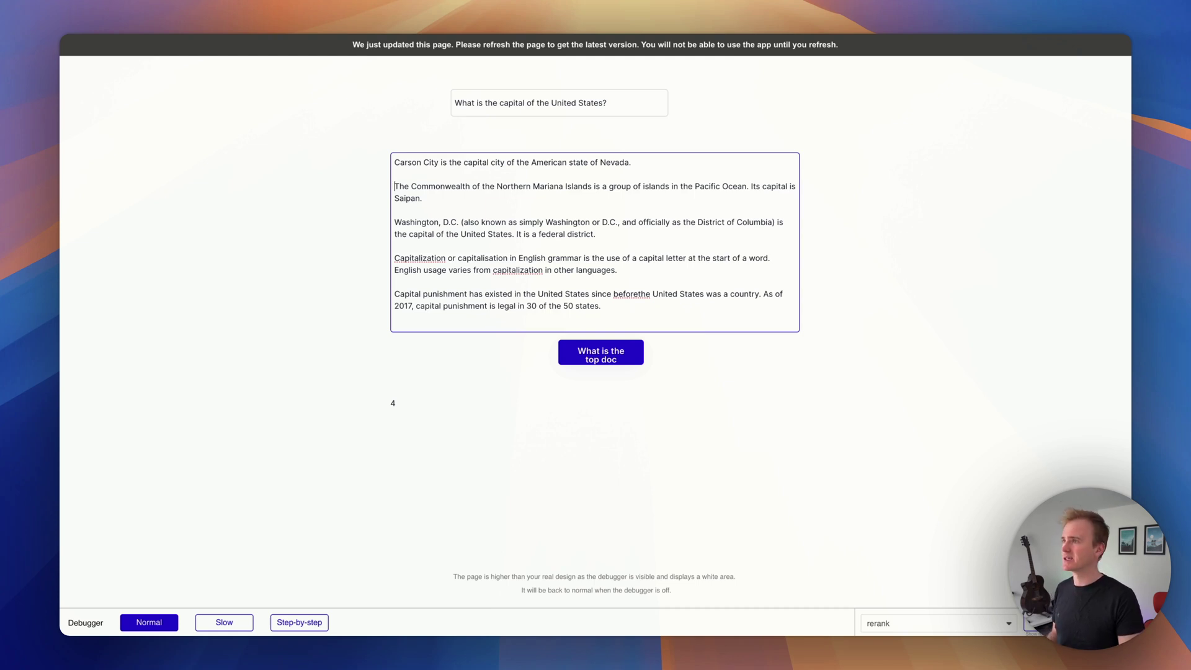
key(super+r)
click(603, 360)
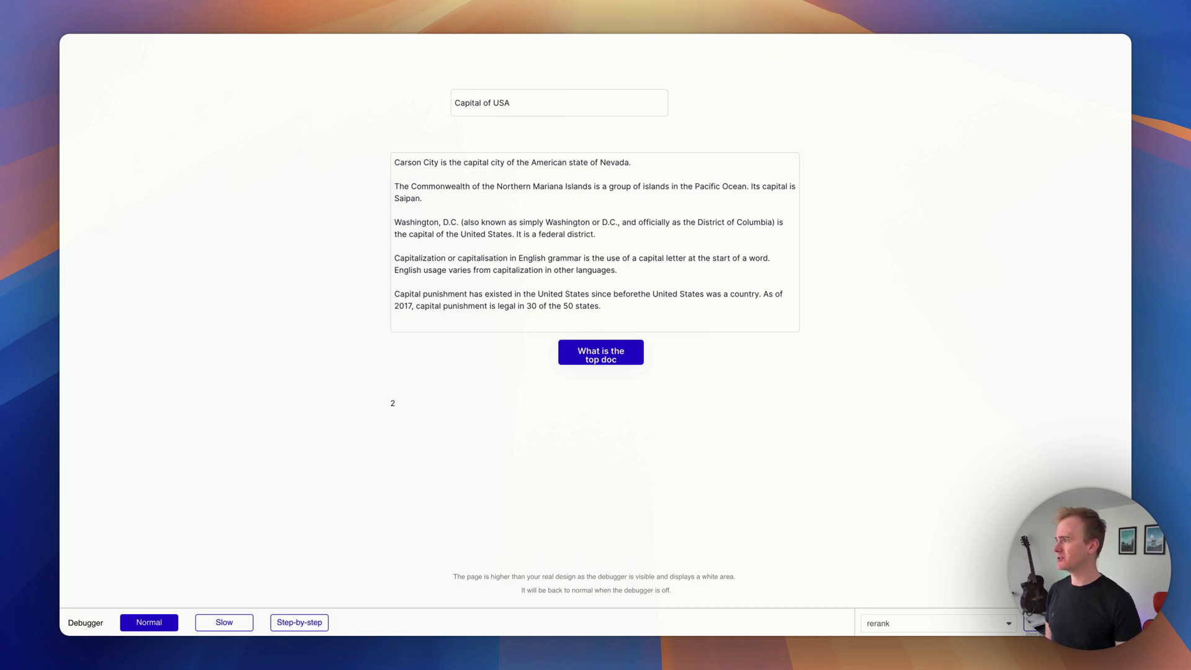
- Switch to the Cohere docs and expand the v2/chat endpoint group in the API reference
key(ctrl+Tab)
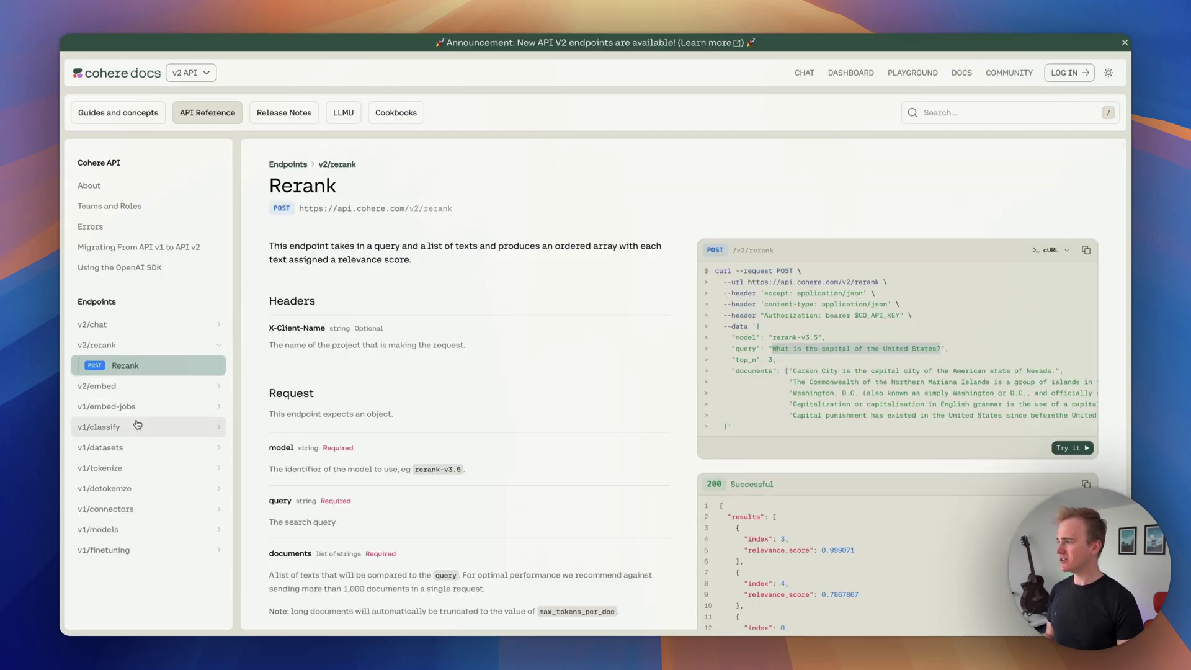
click(131, 333)
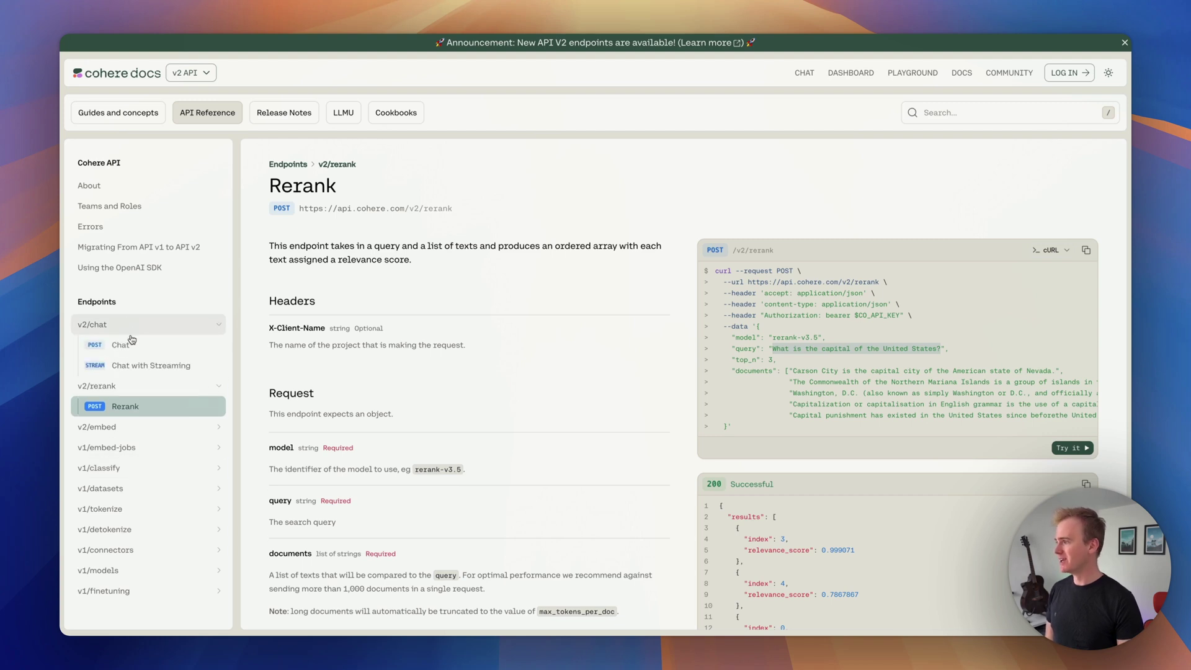